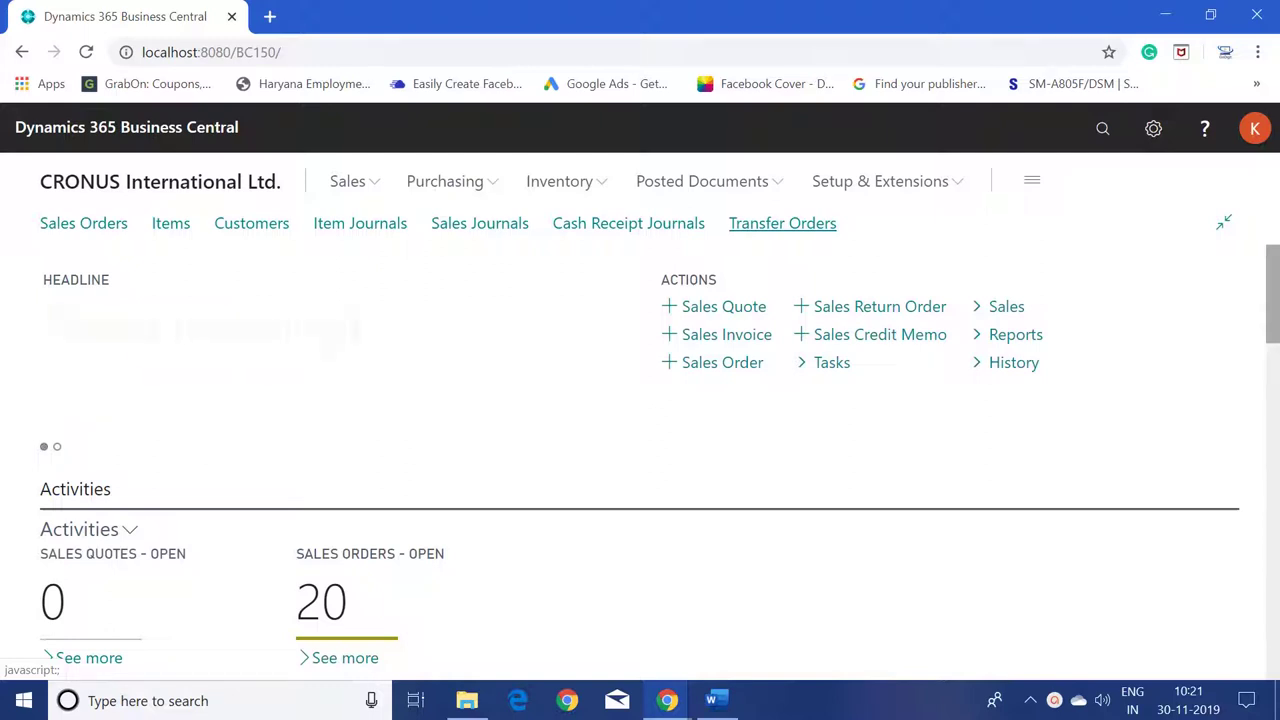
- Find the Items list through Tell Me, search it for the item and open item 70063's card
{"action": "left_click", "coordinate": [1112, 144]}
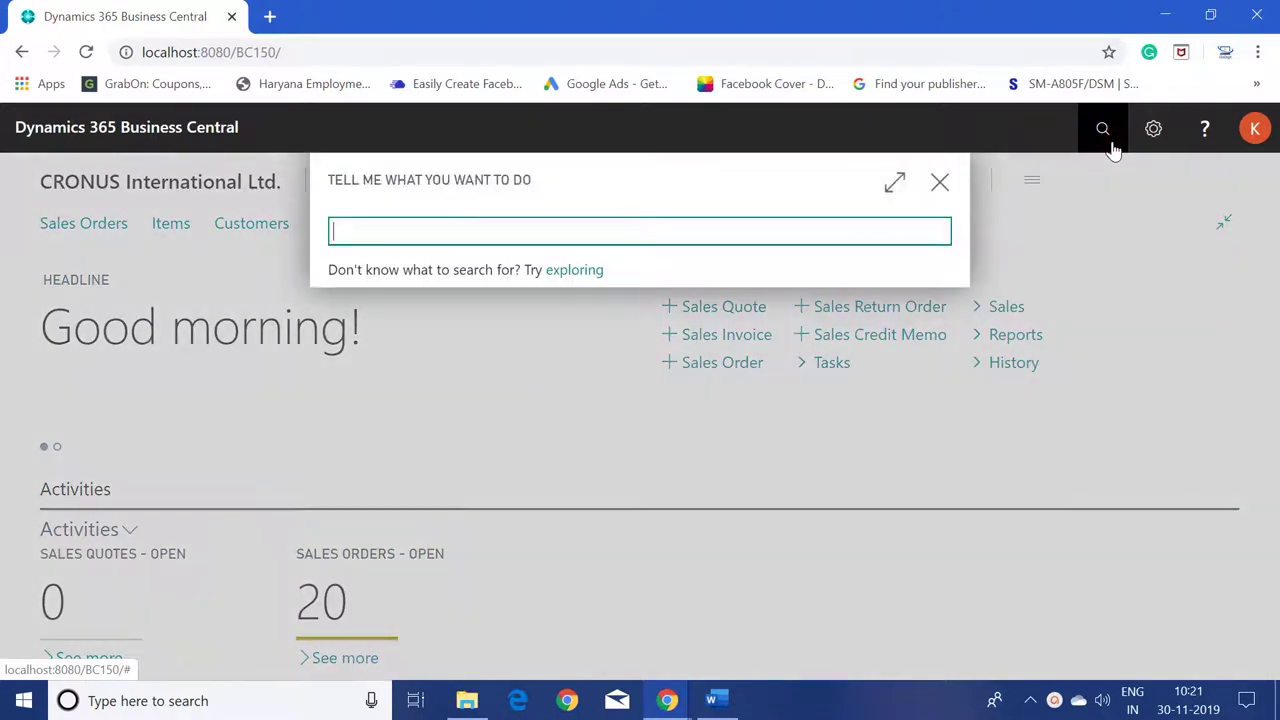
{"action": "type", "text": "item"}
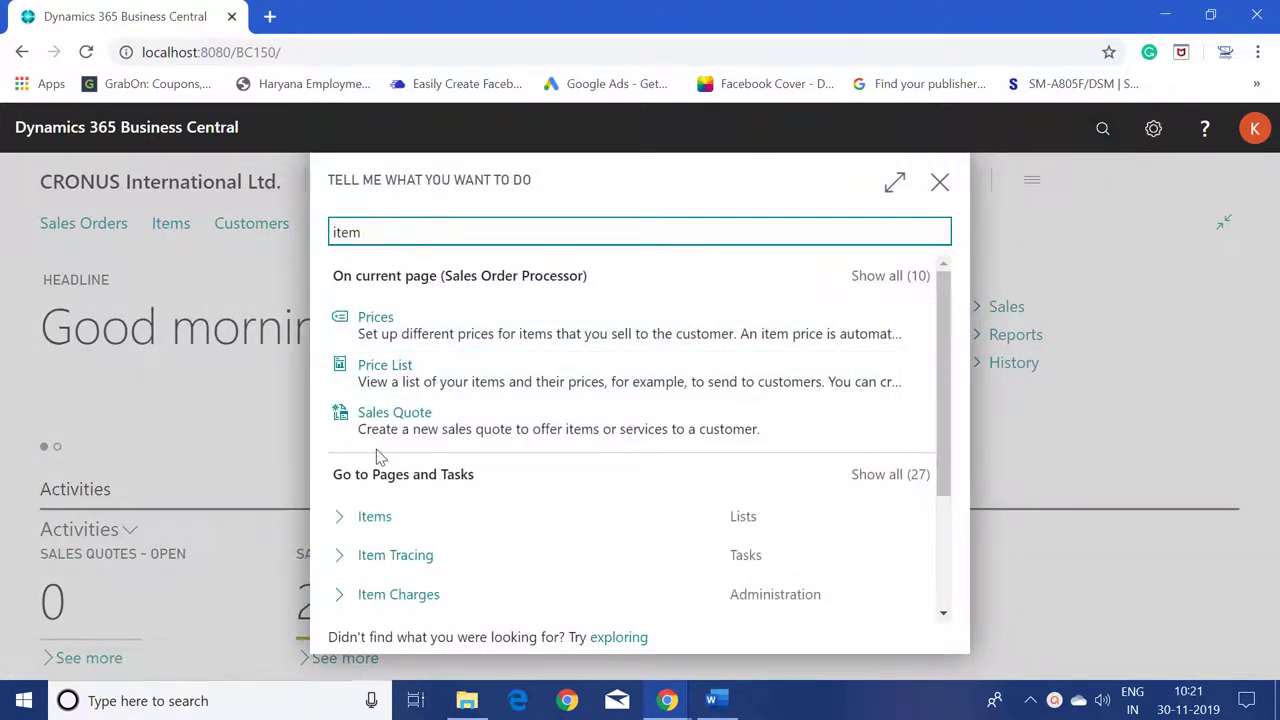
{"action": "left_click", "coordinate": [375, 522]}
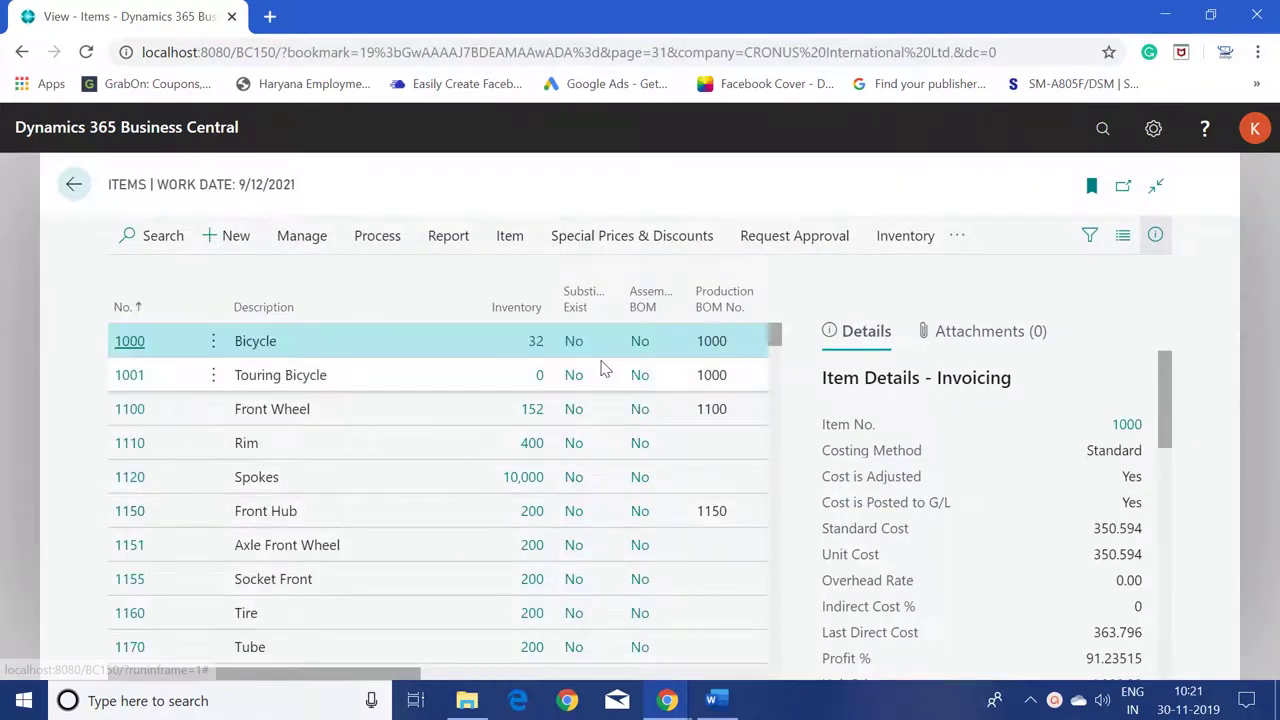
{"action": "left_click", "coordinate": [145, 238]}
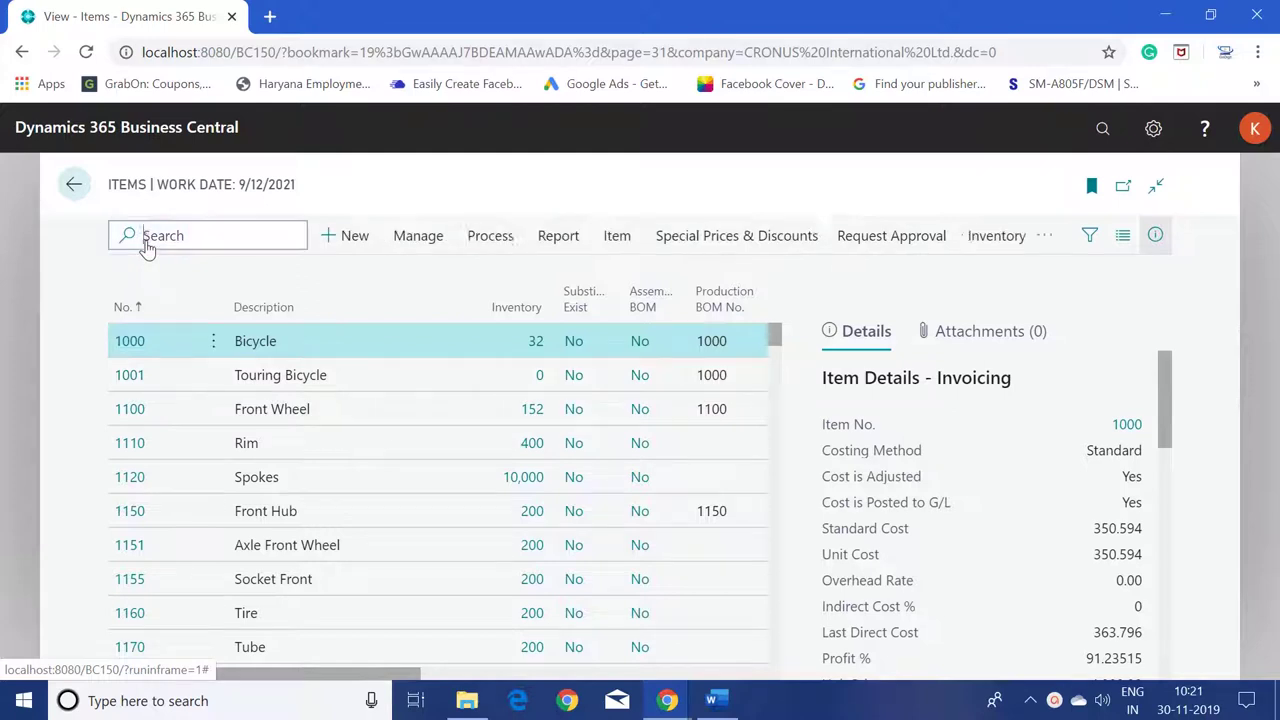
{"action": "type", "text": "100"}
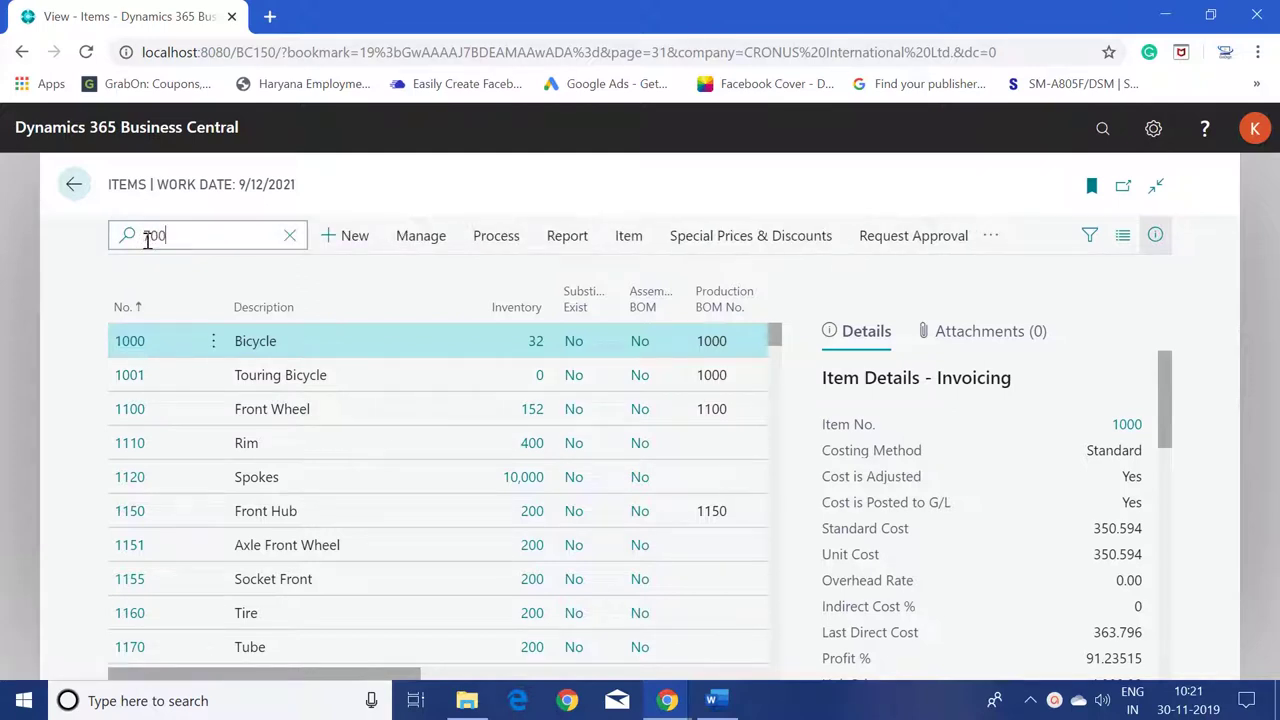
{"action": "type", "text": "6"}
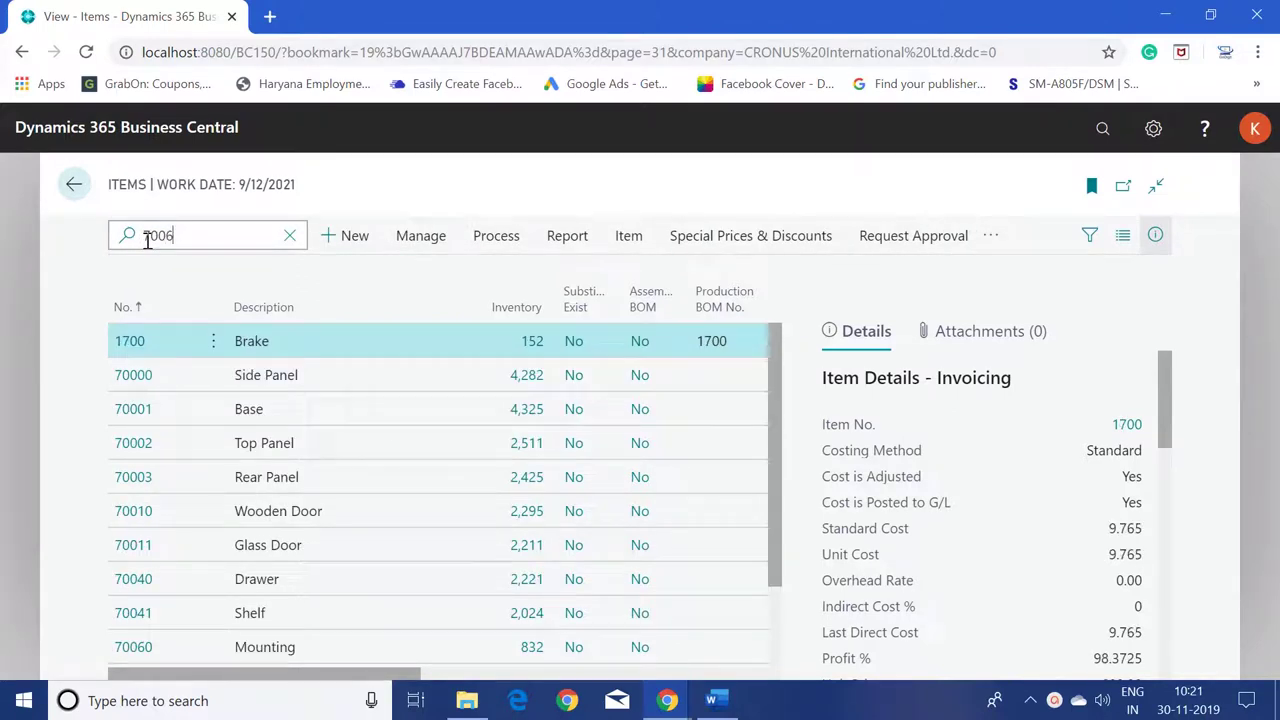
{"action": "type", "text": "3"}
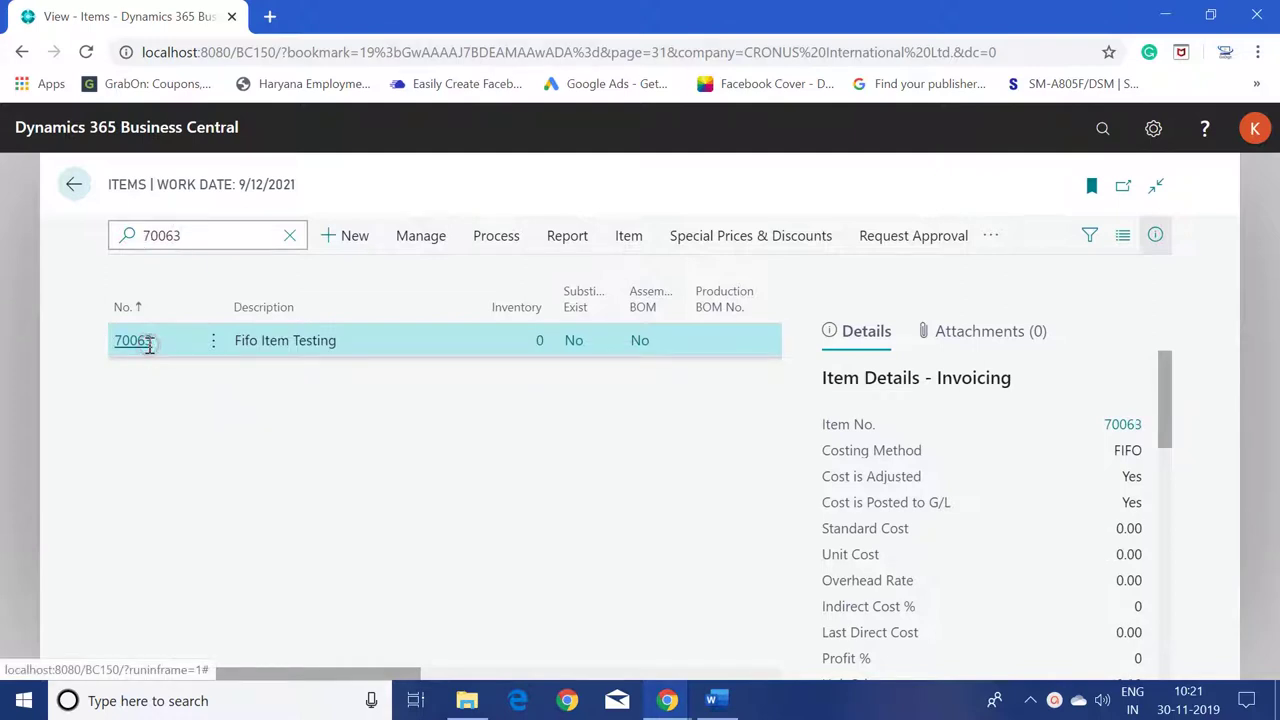
{"action": "left_click", "coordinate": [146, 342]}
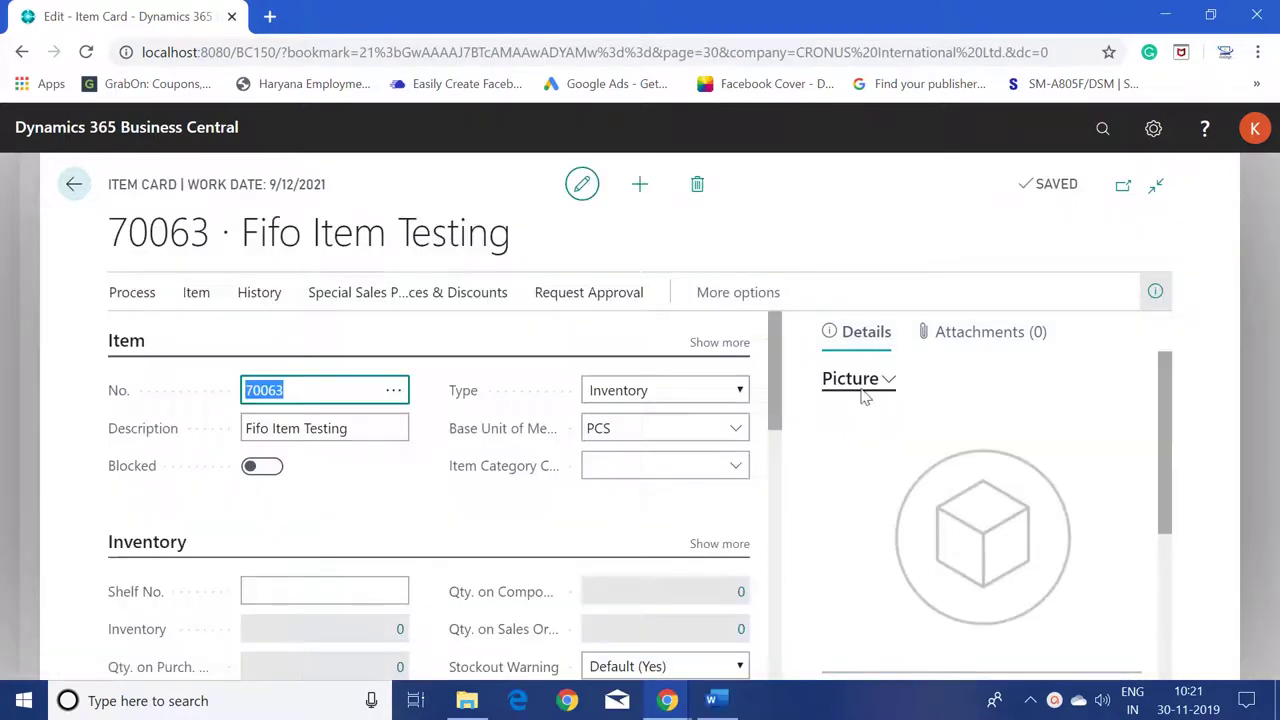
- Check that item 70063's Costs & Posting section shows FIFO costing, then close the card
{"action": "left_click_drag", "start_coordinate": [772, 341], "coordinate": [768, 467]}
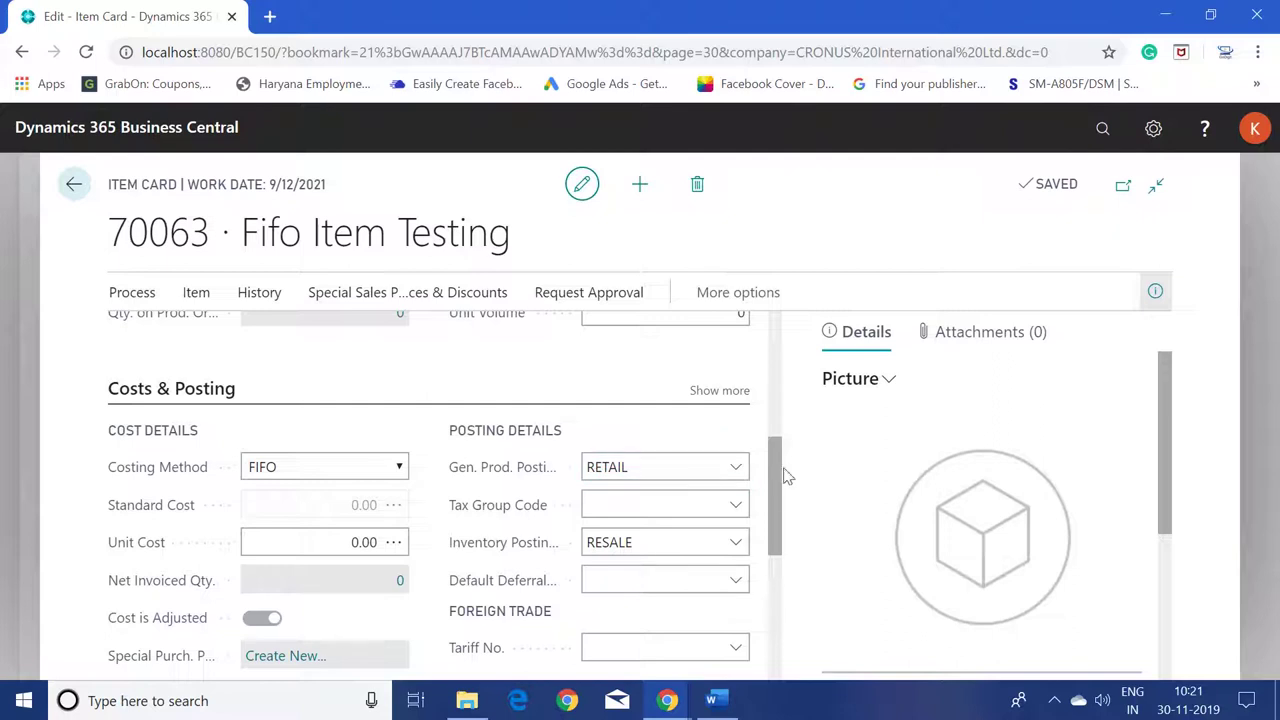
{"action": "left_click_drag", "start_coordinate": [777, 465], "coordinate": [785, 253]}
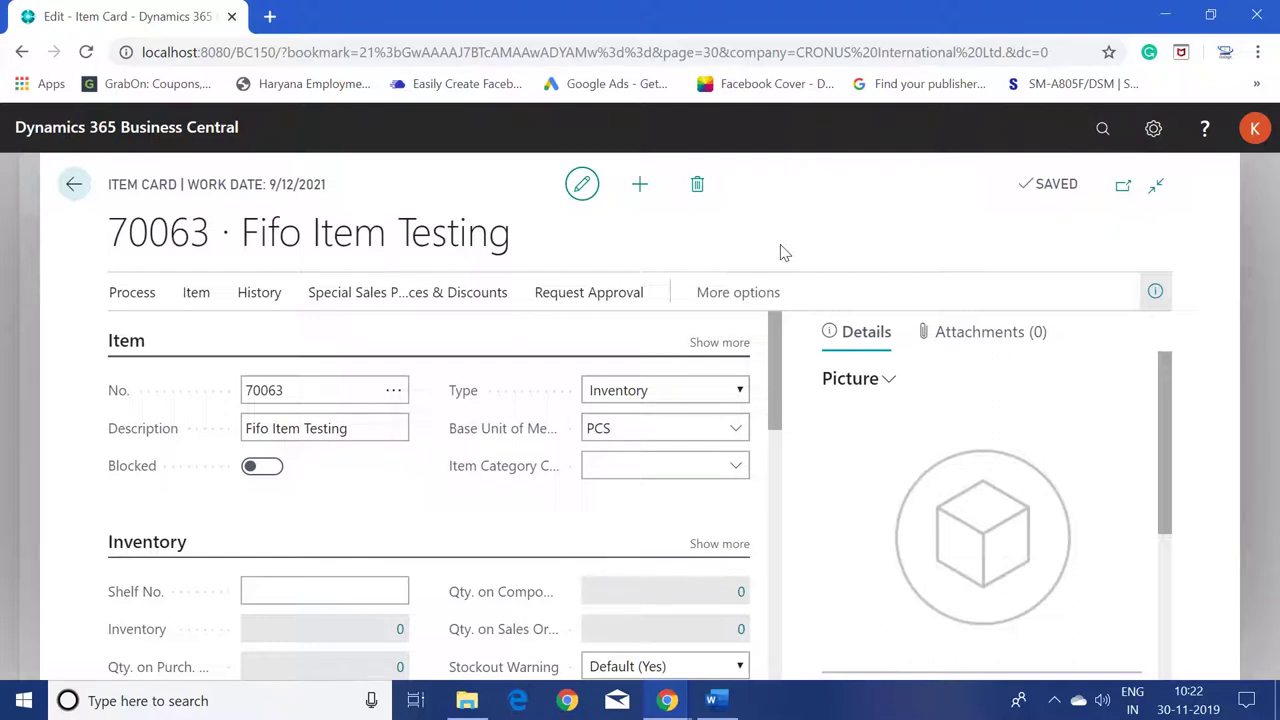
{"action": "key", "text": "Escape"}
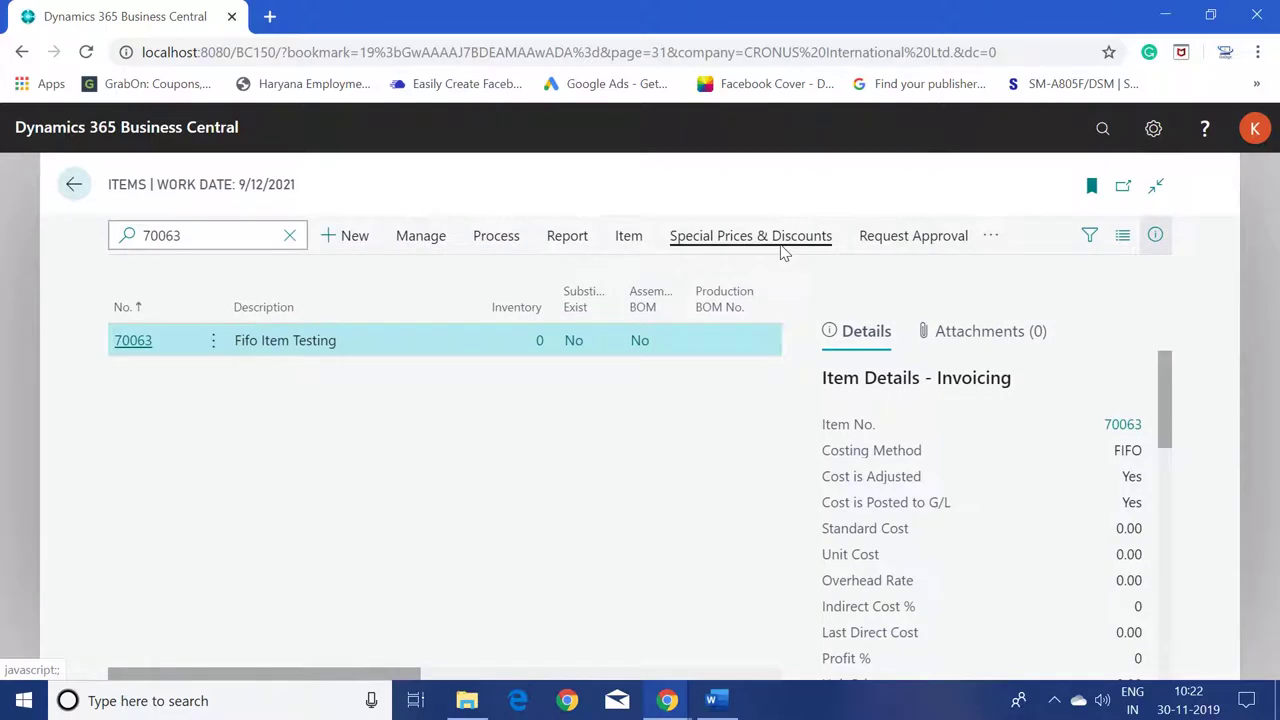
- Return to the home page and open Purchase Invoices from the full page list
{"action": "left_click", "coordinate": [1103, 129]}
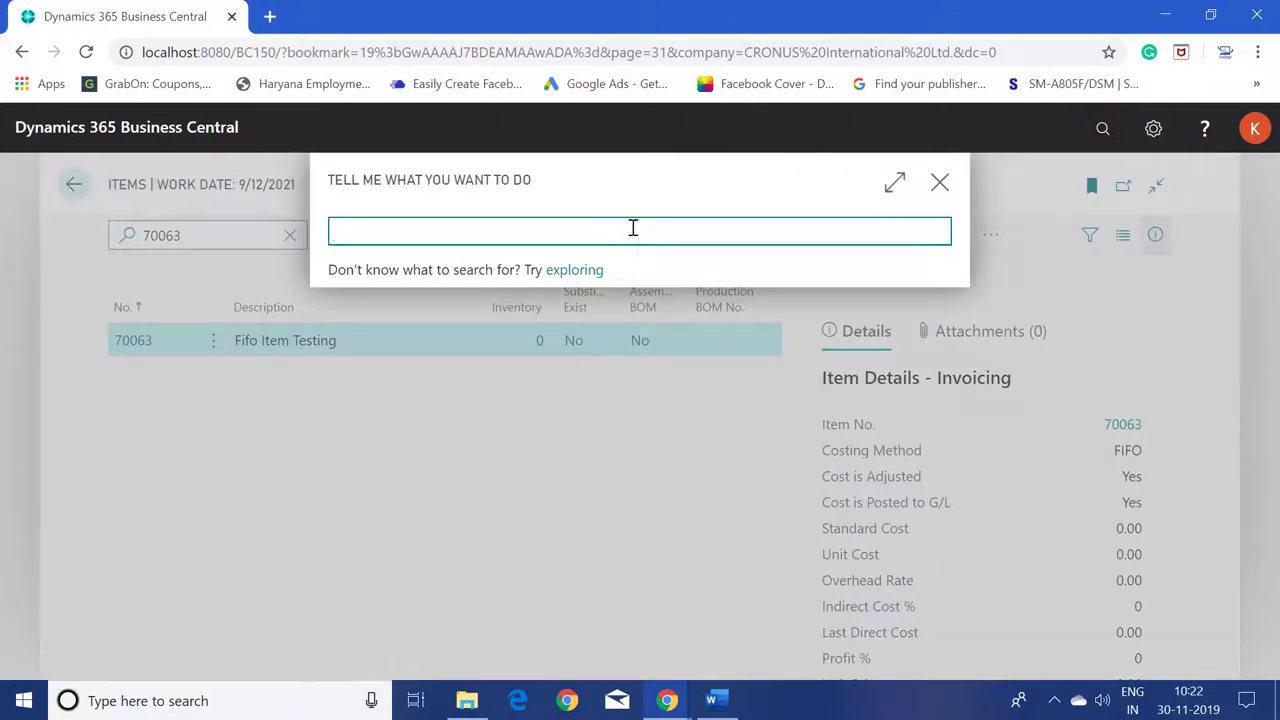
{"action": "type", "text": "purchase invoice"}
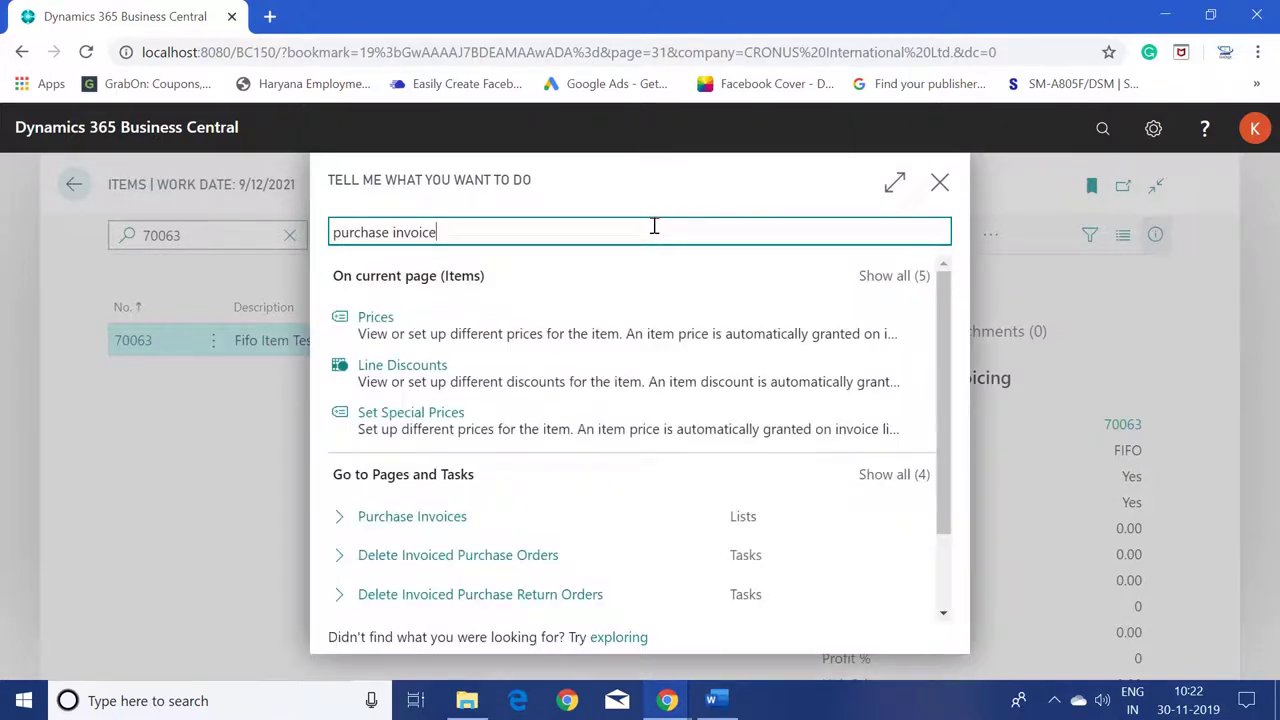
{"action": "left_click", "coordinate": [940, 182]}
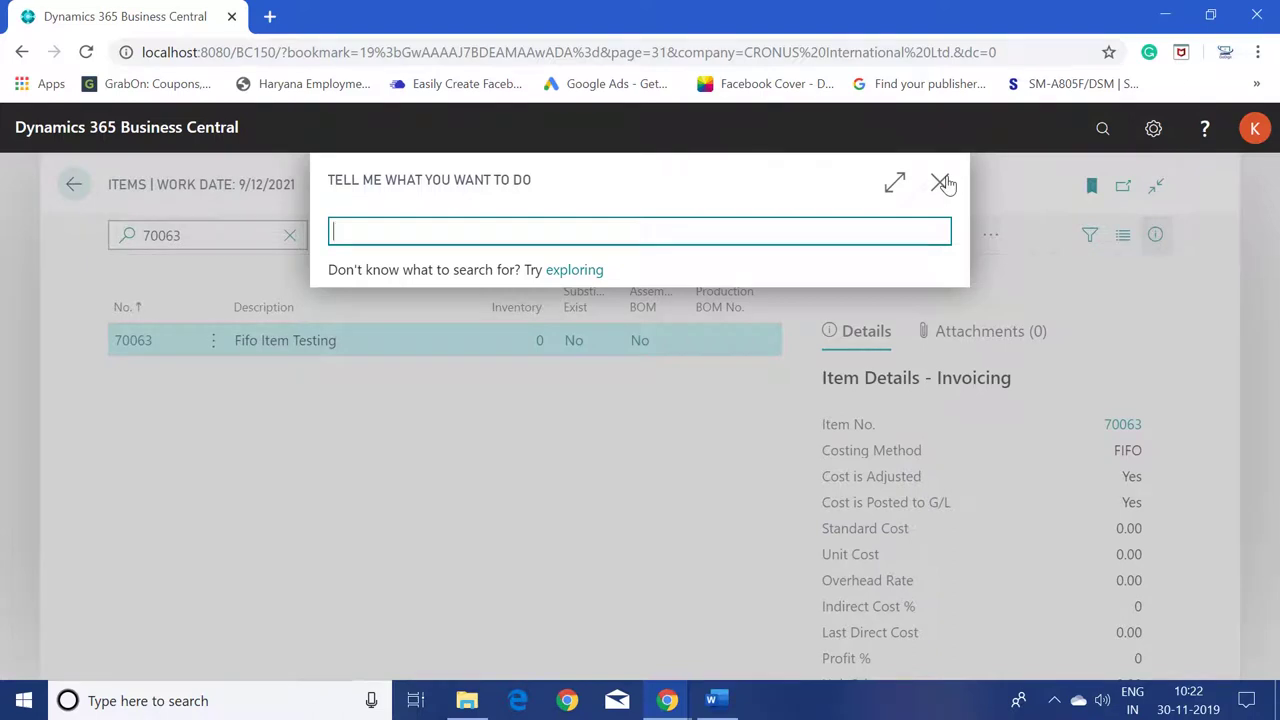
{"action": "left_click", "coordinate": [942, 182]}
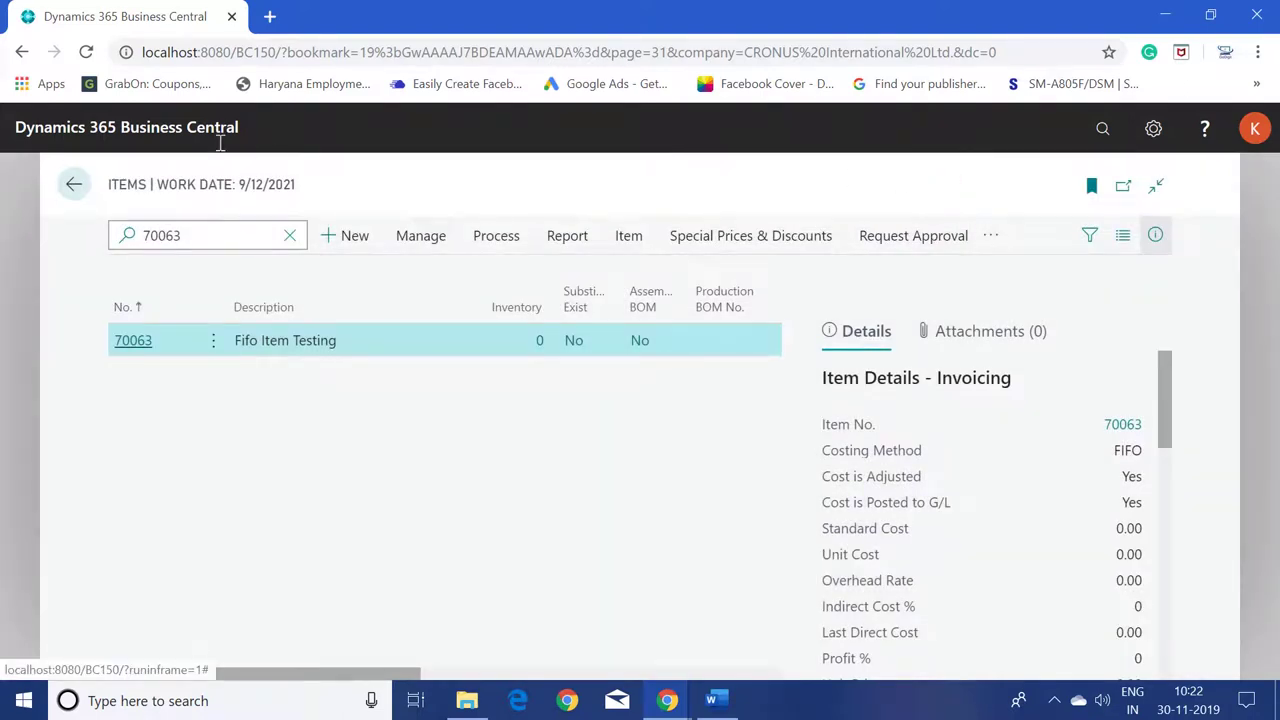
{"action": "left_click", "coordinate": [74, 186]}
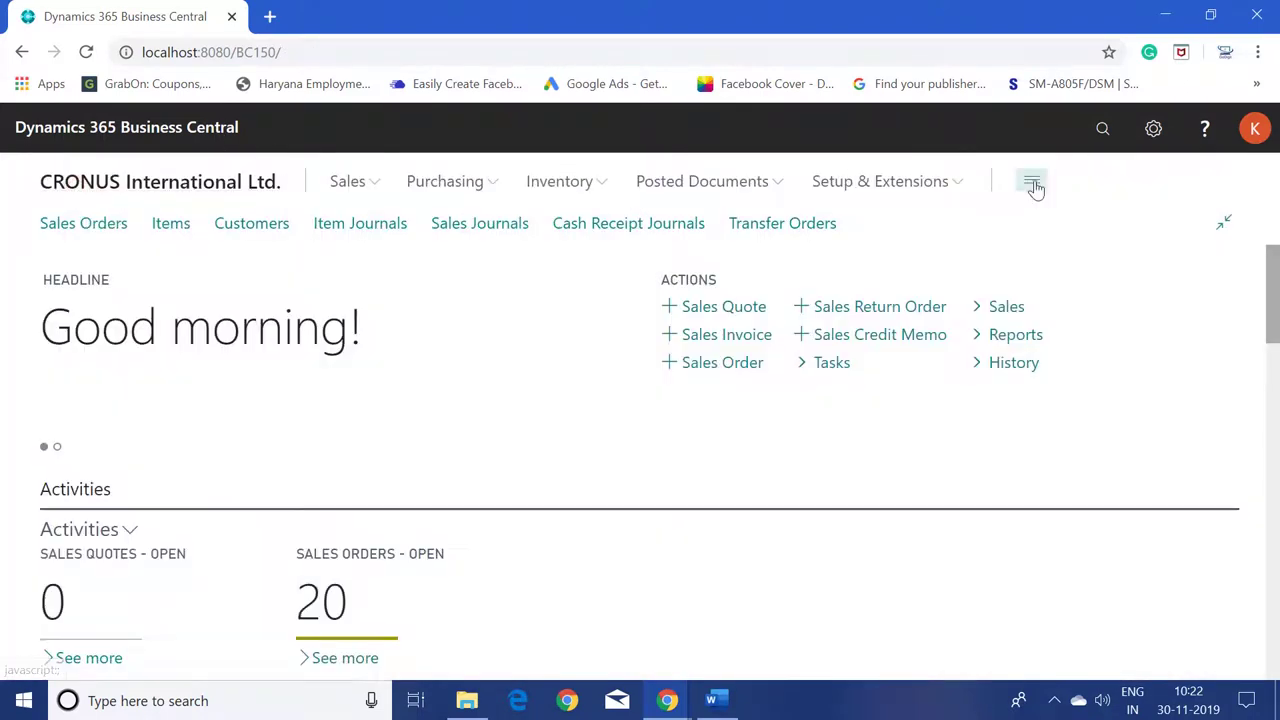
{"action": "left_click", "coordinate": [1035, 183]}
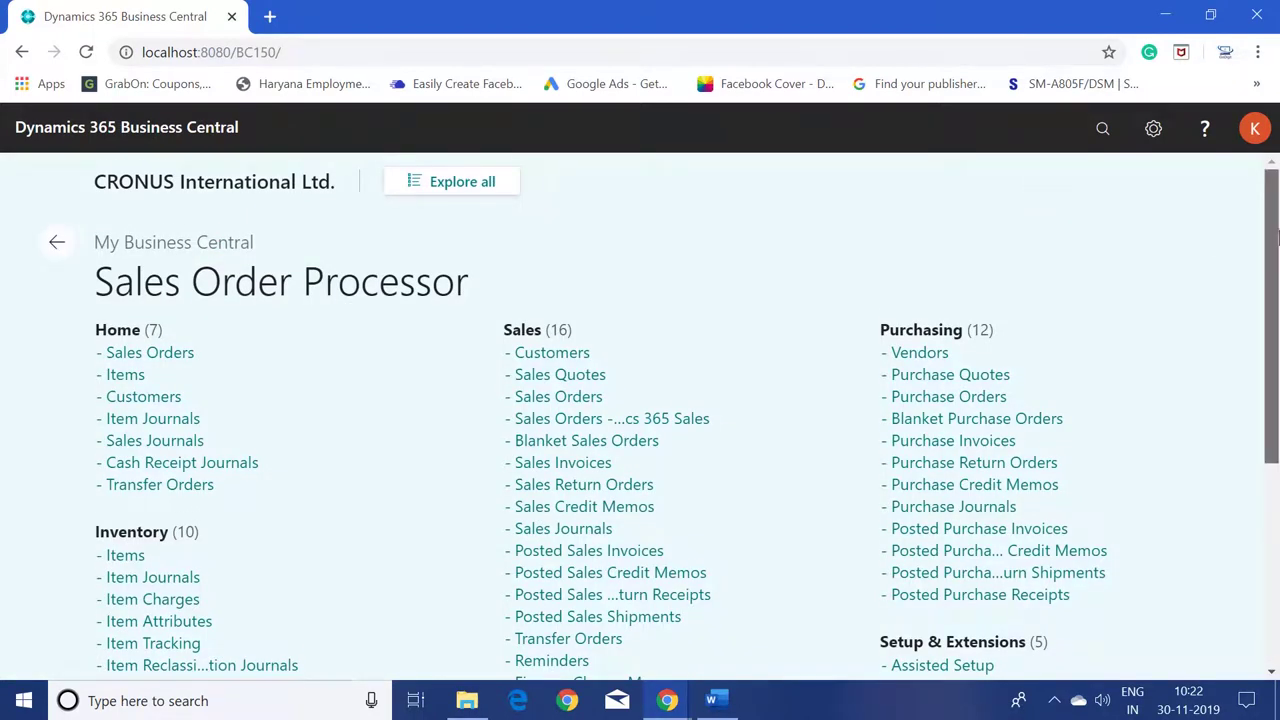
{"action": "left_click_drag", "start_coordinate": [1275, 235], "coordinate": [1277, 270]}
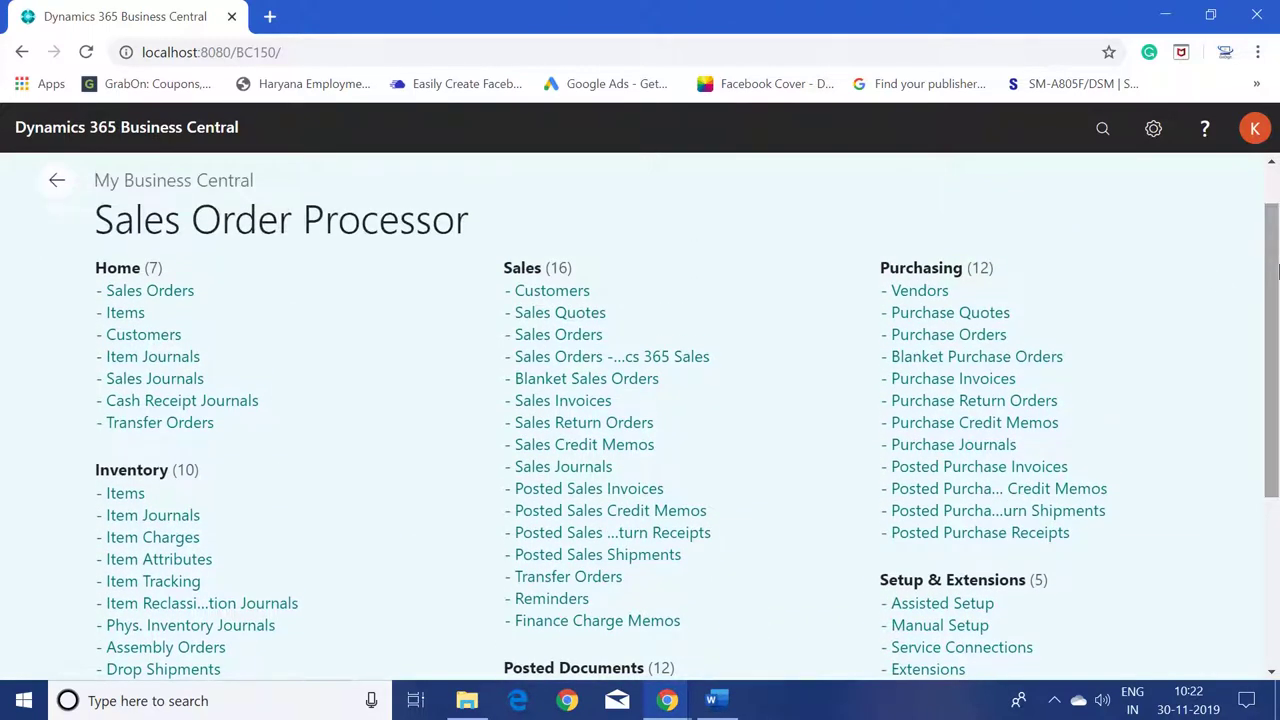
{"action": "left_click", "coordinate": [995, 381]}
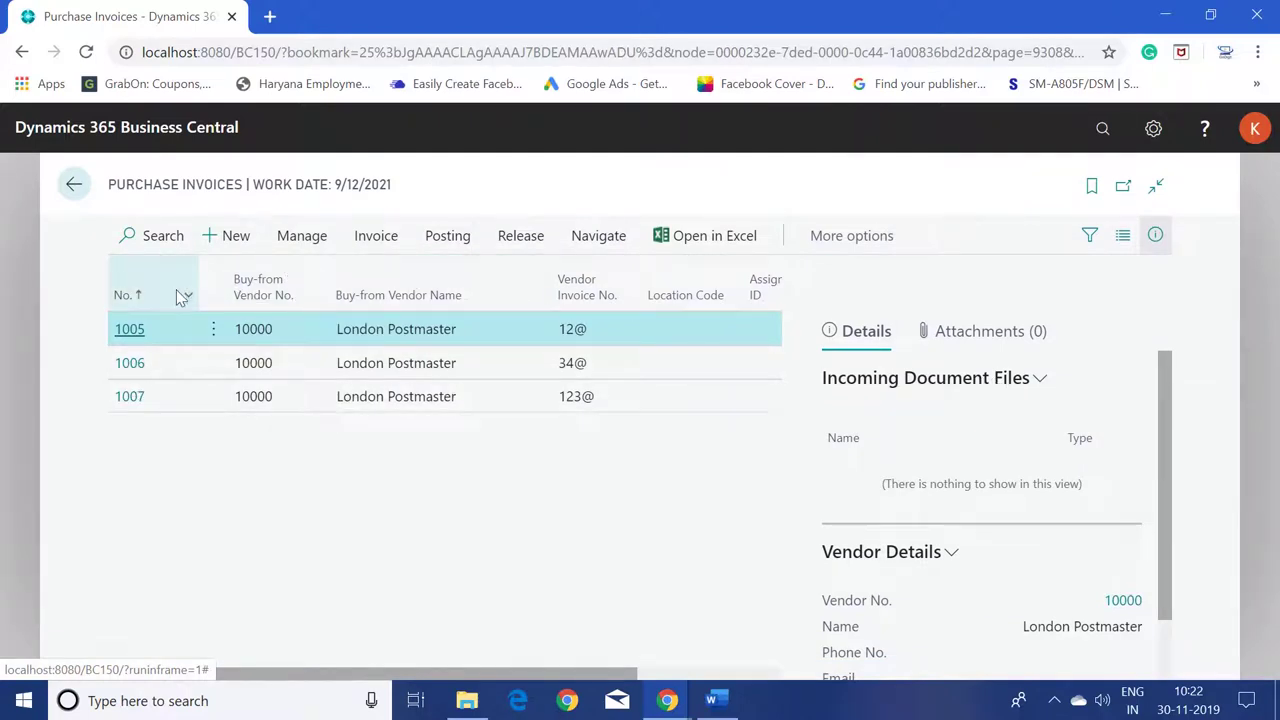
{"action": "left_click", "coordinate": [131, 333]}
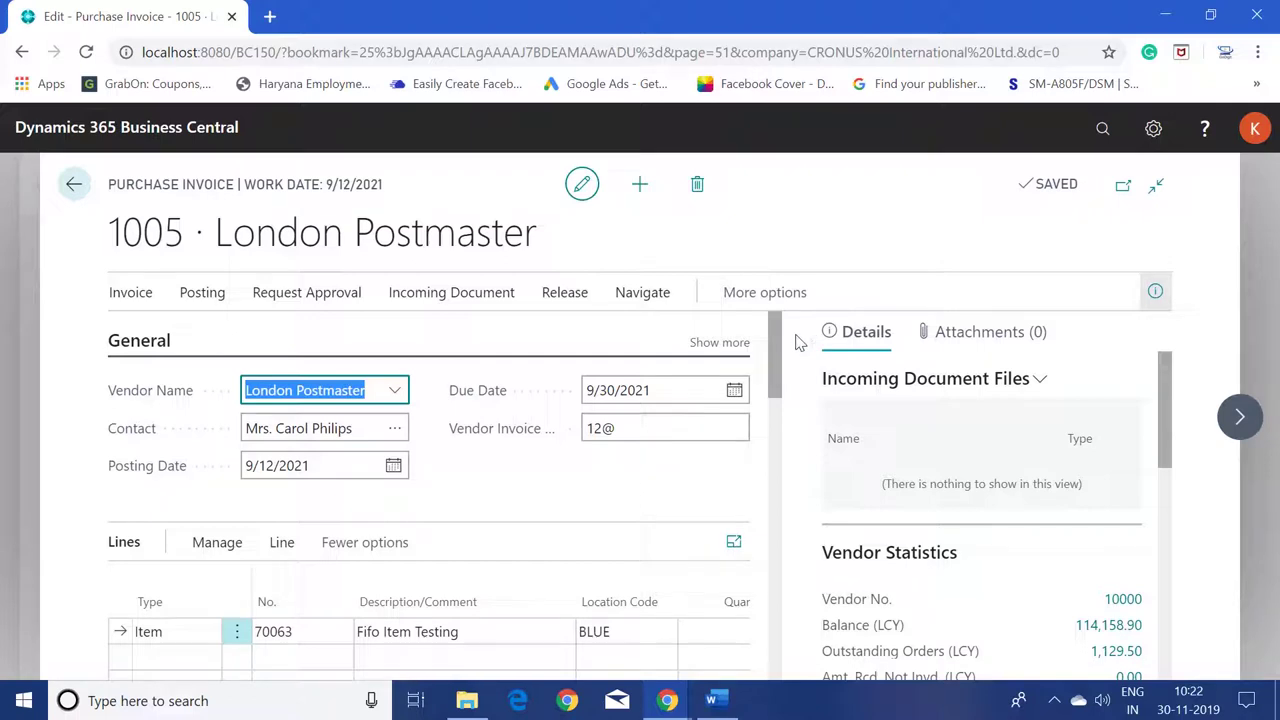
{"action": "left_click_drag", "start_coordinate": [774, 340], "coordinate": [794, 394]}
{"action": "left_click", "coordinate": [271, 426]}
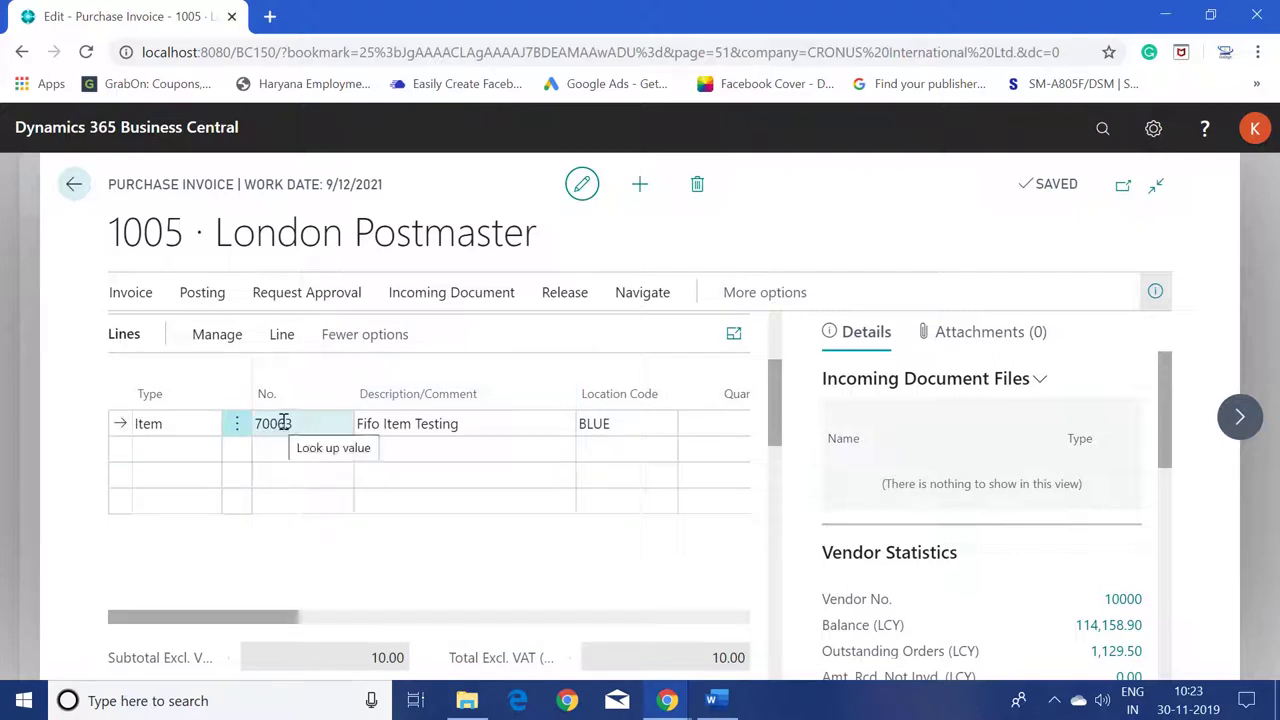
{"action": "left_click_drag", "start_coordinate": [268, 629], "coordinate": [397, 631]}
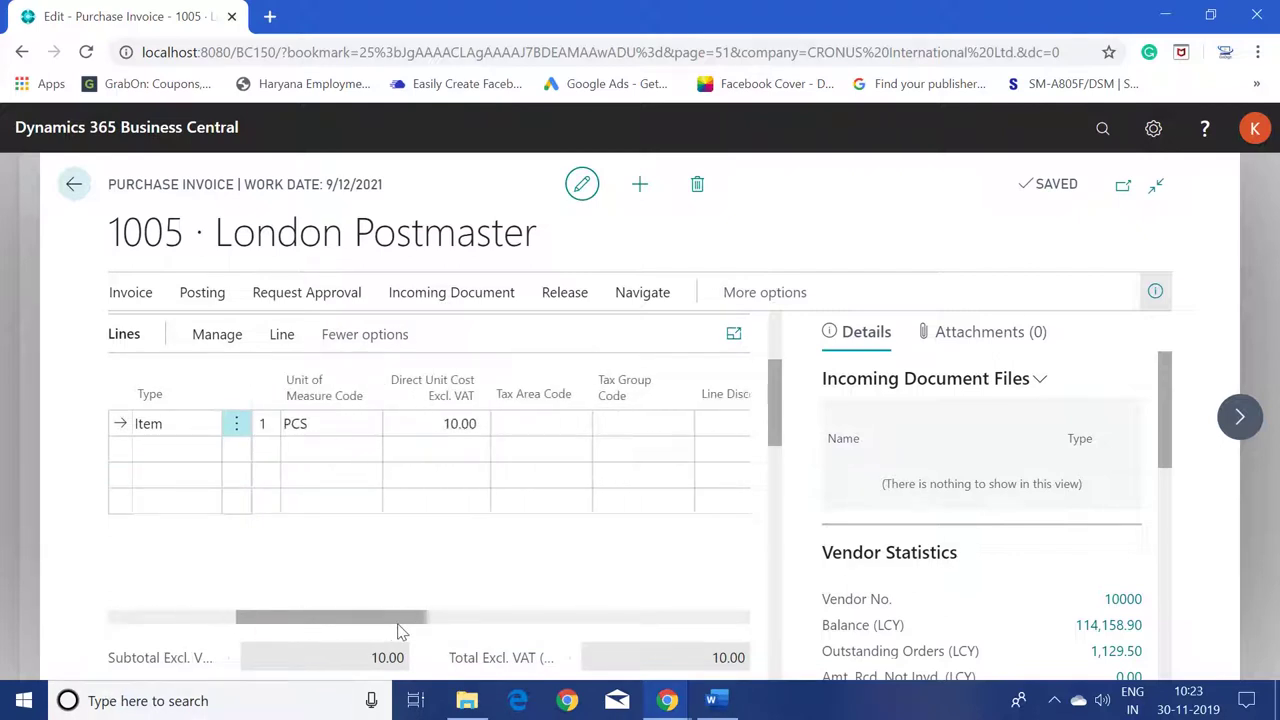
{"action": "left_click", "coordinate": [424, 422]}
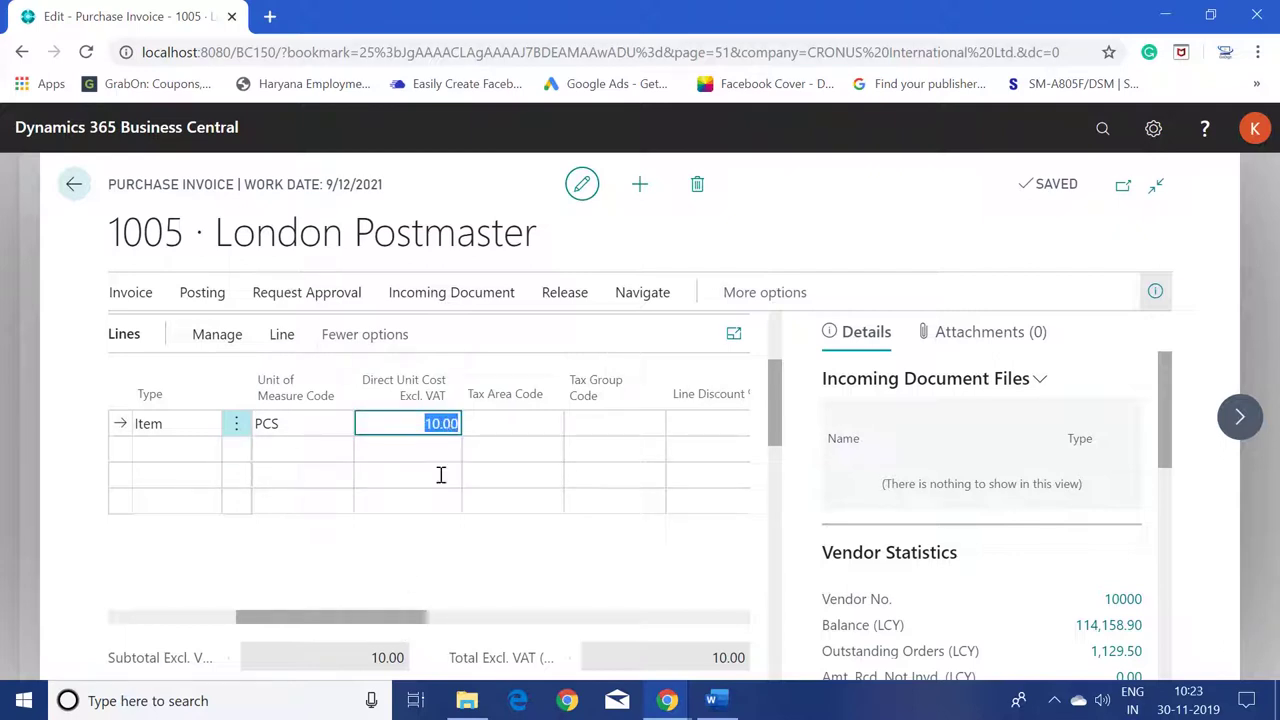
{"action": "left_click_drag", "start_coordinate": [343, 618], "coordinate": [251, 620]}
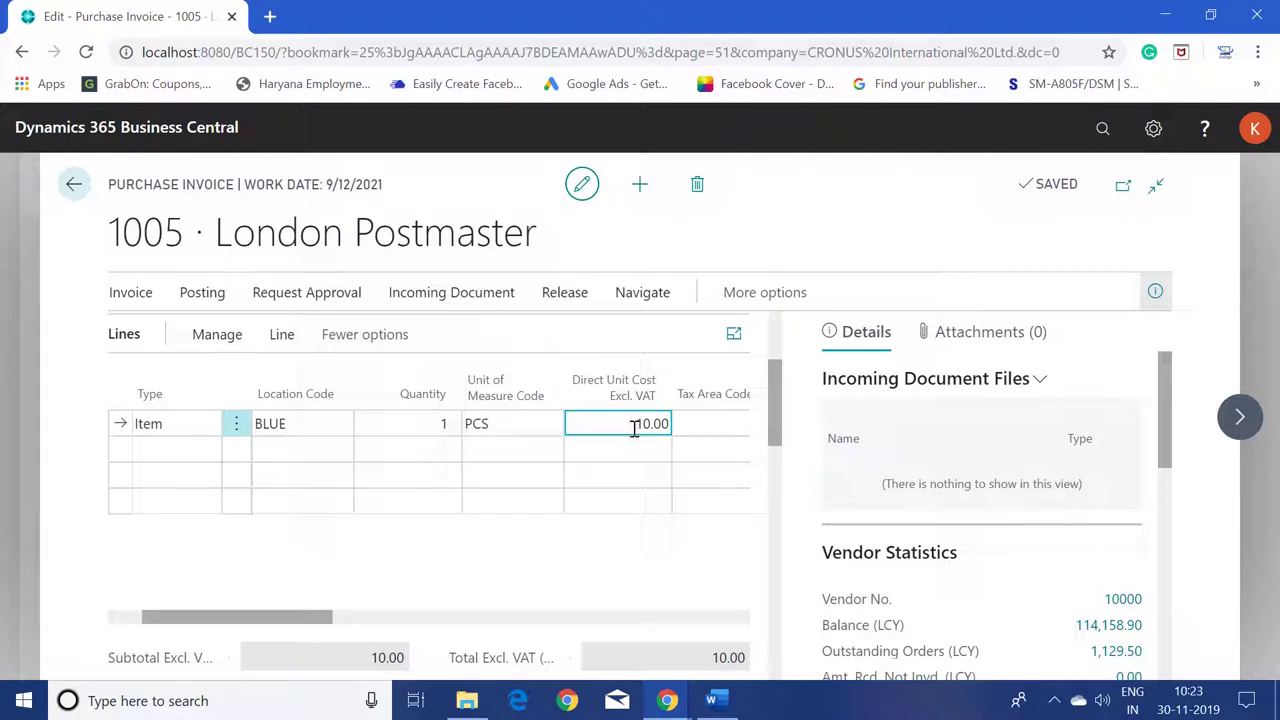
{"action": "key", "text": "Escape"}
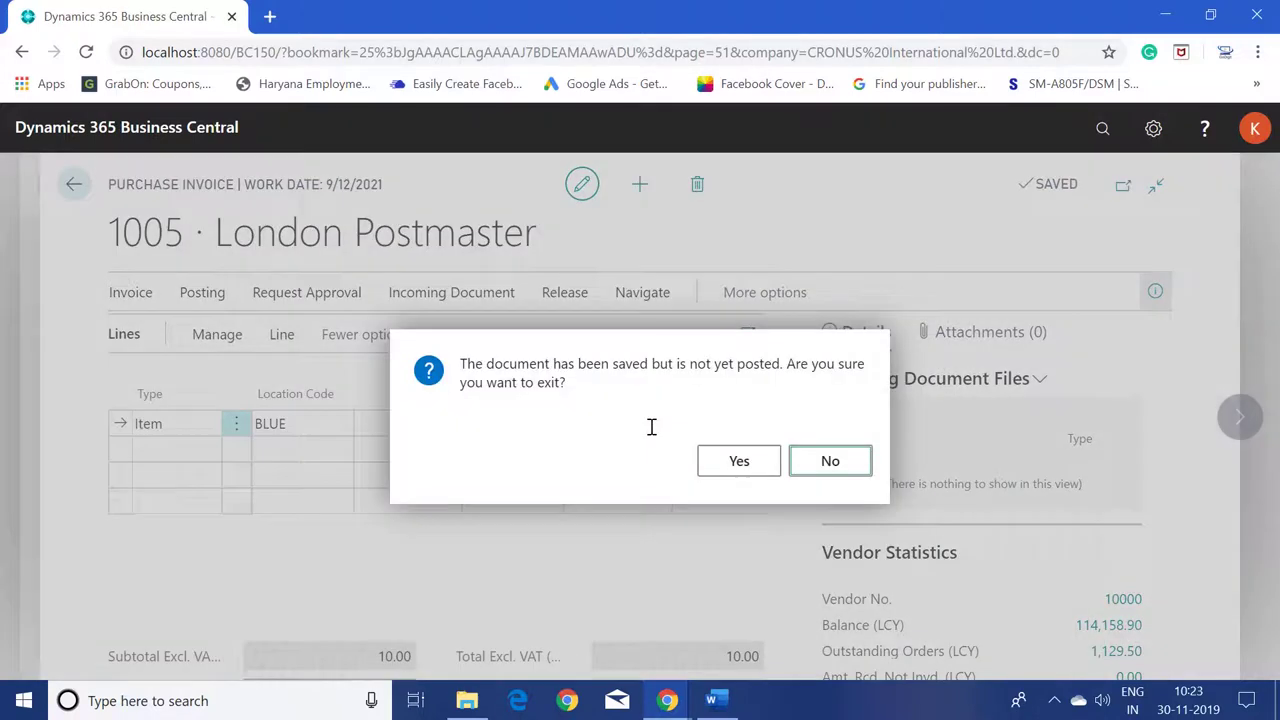
{"action": "left_click", "coordinate": [766, 466]}
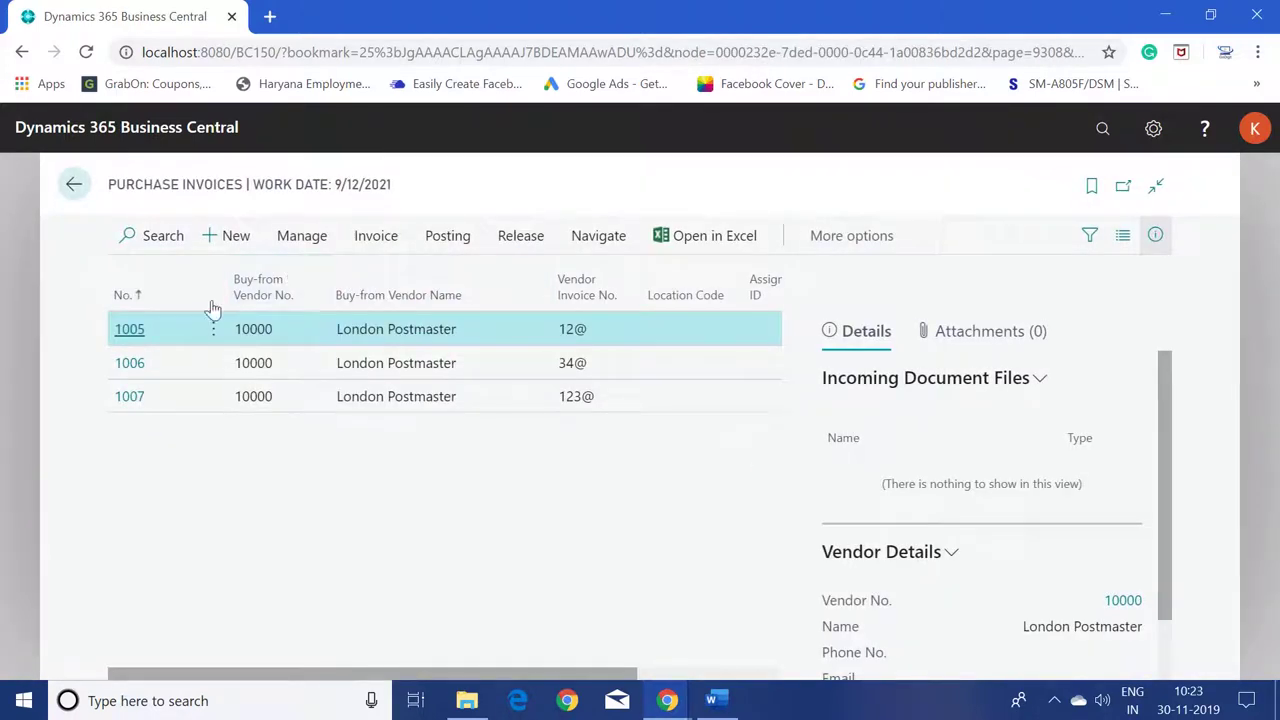
- Review purchase invoice 1006's lines, then leave it unposted
{"action": "left_click", "coordinate": [127, 367]}
{"action": "left_click", "coordinate": [127, 365]}
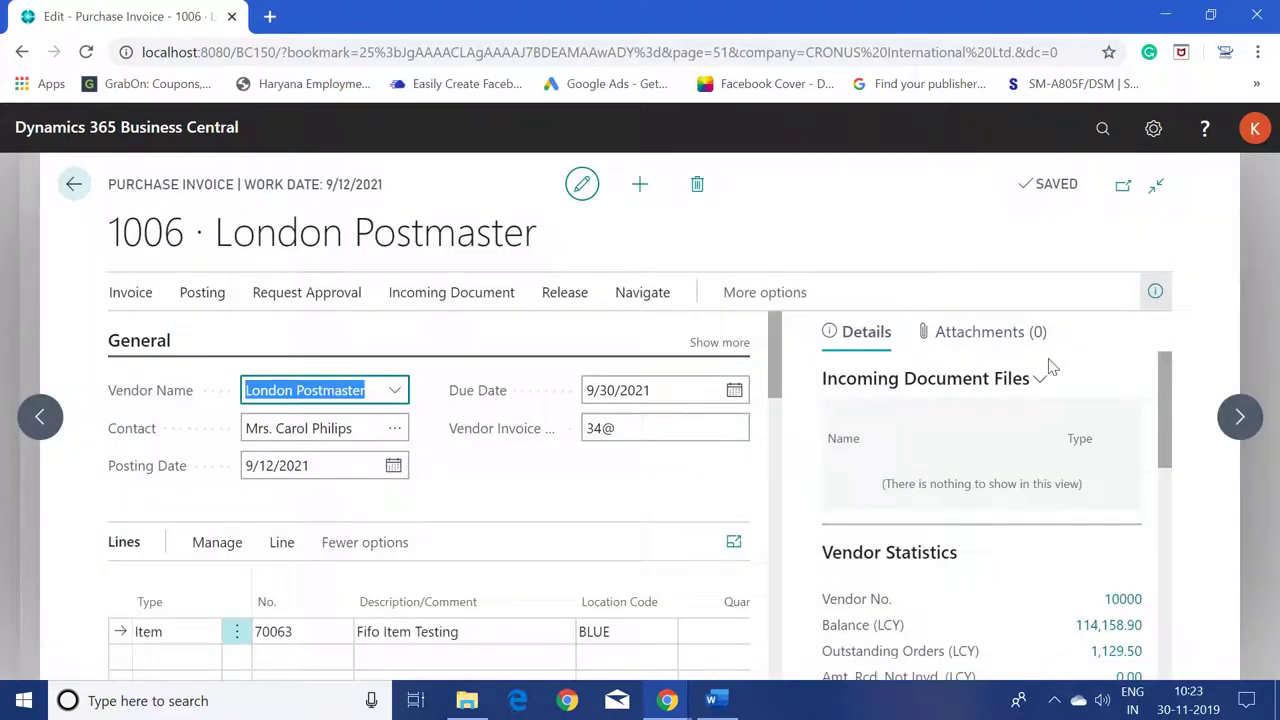
{"action": "left_click_drag", "start_coordinate": [778, 352], "coordinate": [775, 404]}
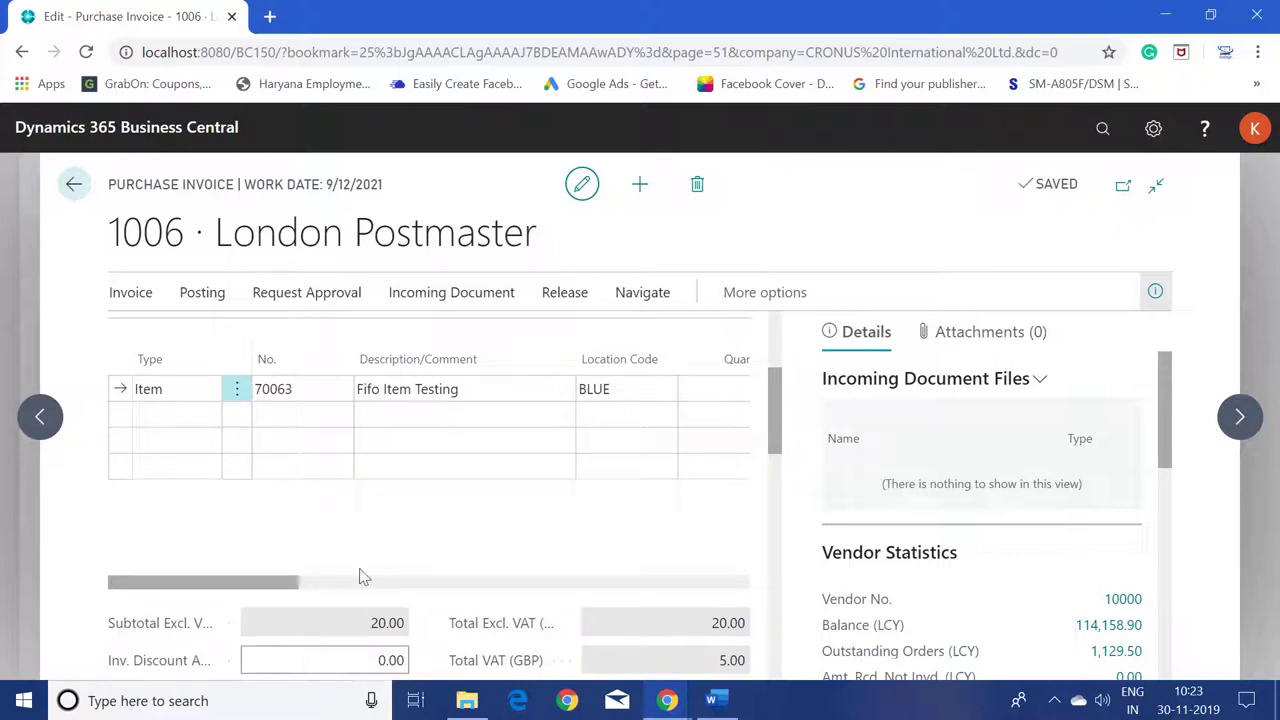
{"action": "left_click_drag", "start_coordinate": [266, 588], "coordinate": [445, 615]}
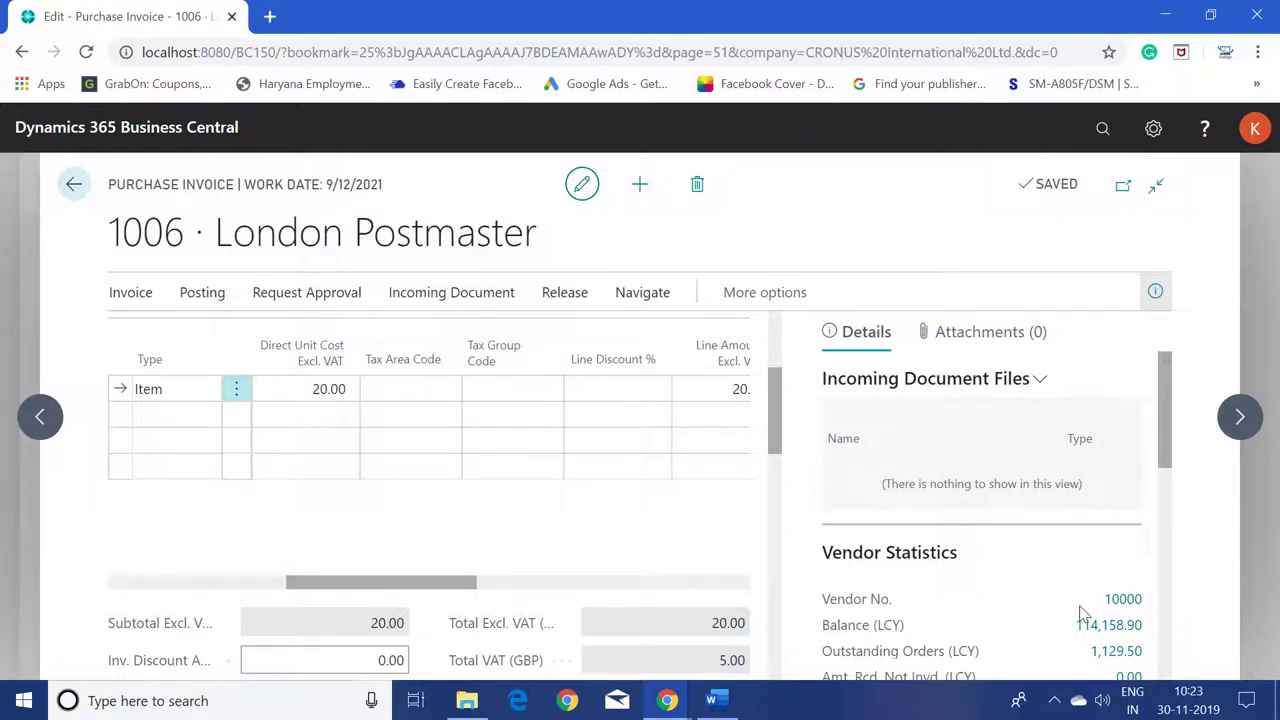
{"action": "key", "text": "Escape"}
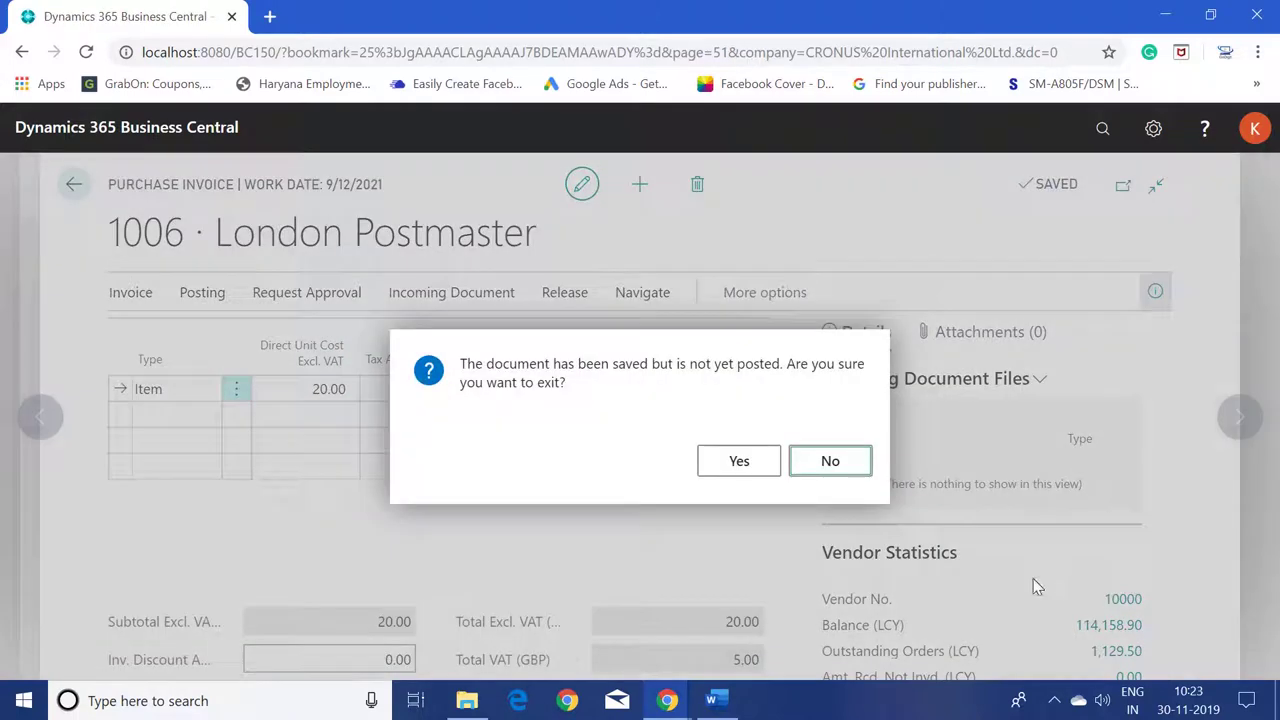
{"action": "left_click", "coordinate": [737, 464]}
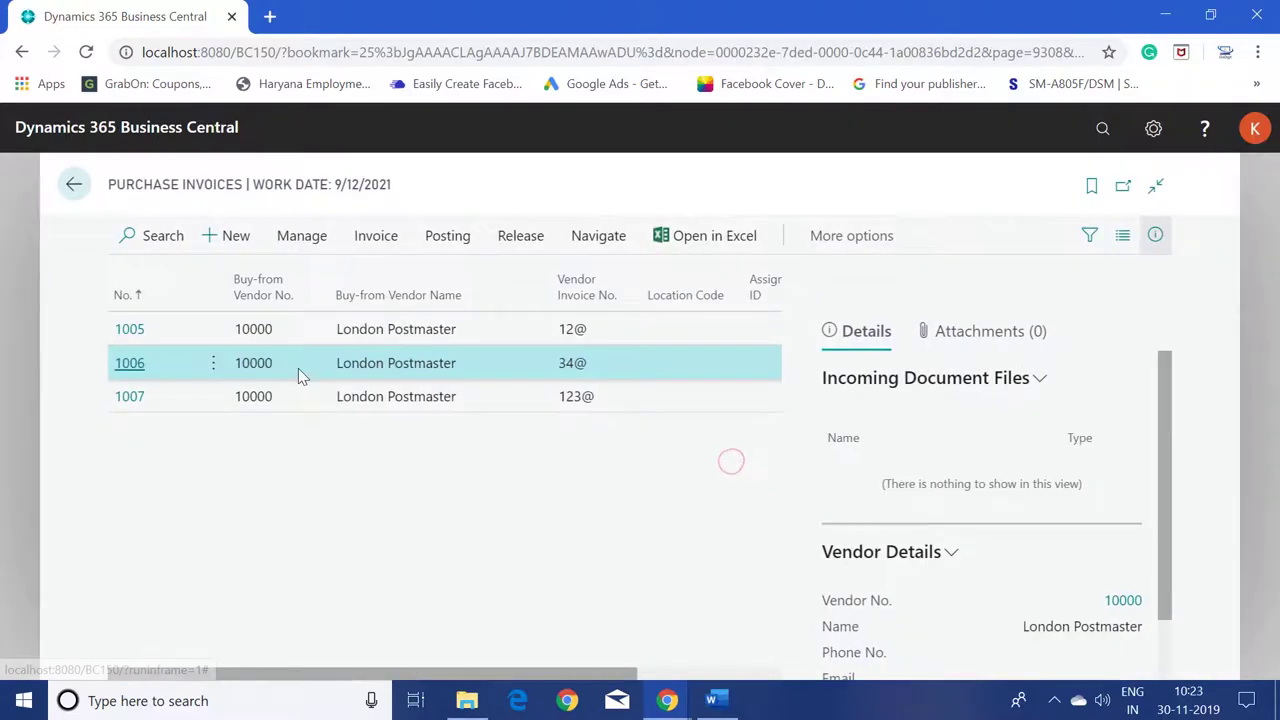
- Review purchase invoice 1007's line of 1 PCS at 30.00, then leave it unposted
{"action": "left_click", "coordinate": [129, 404]}
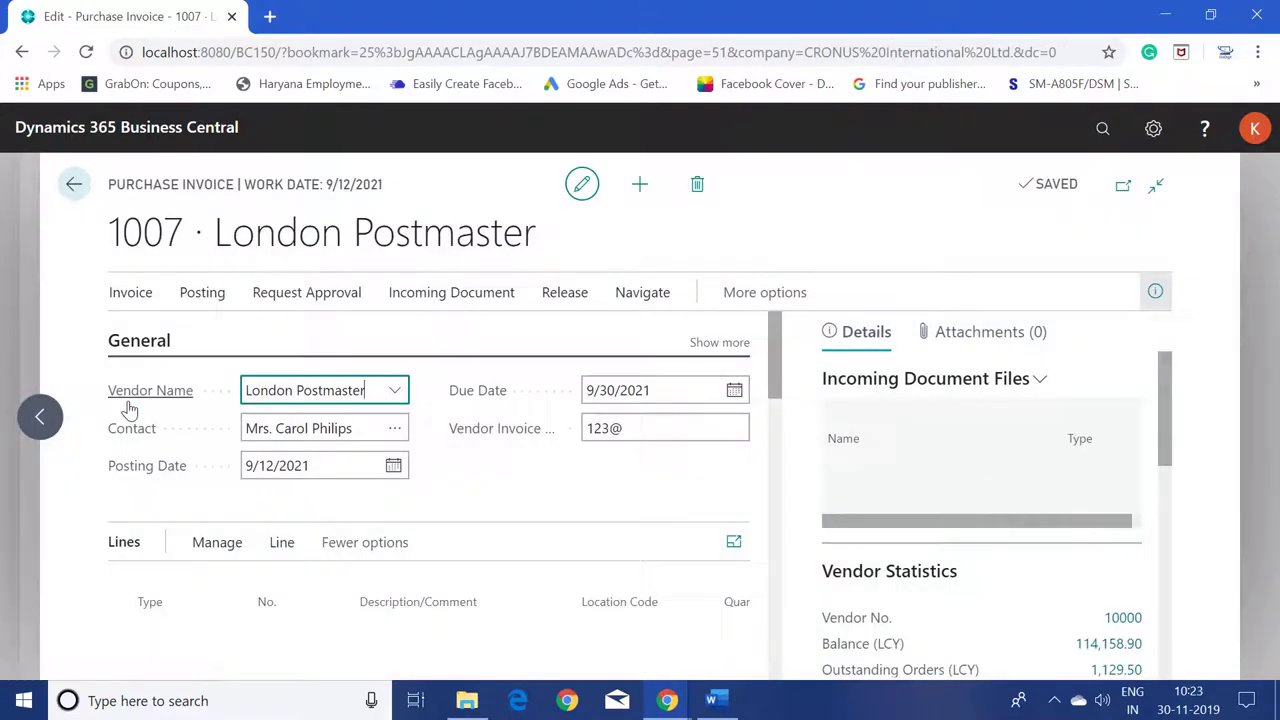
{"action": "left_click_drag", "start_coordinate": [776, 361], "coordinate": [776, 421]}
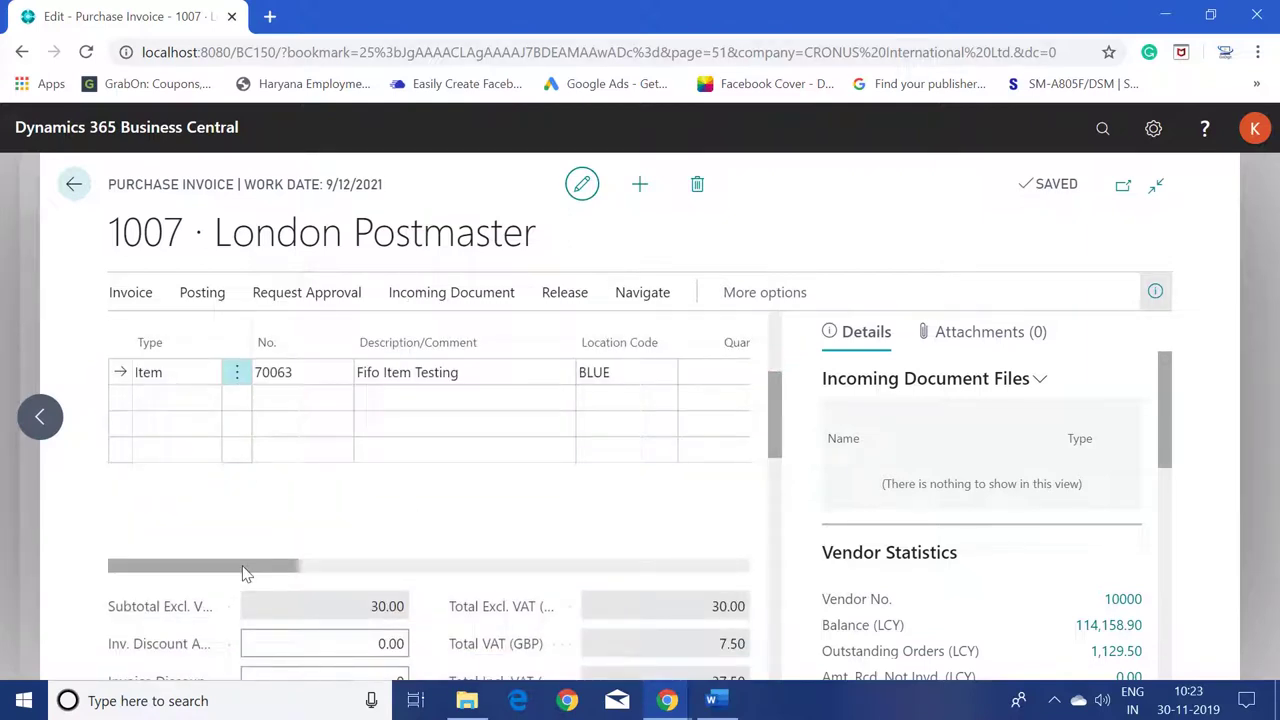
{"action": "left_click_drag", "start_coordinate": [246, 573], "coordinate": [351, 580]}
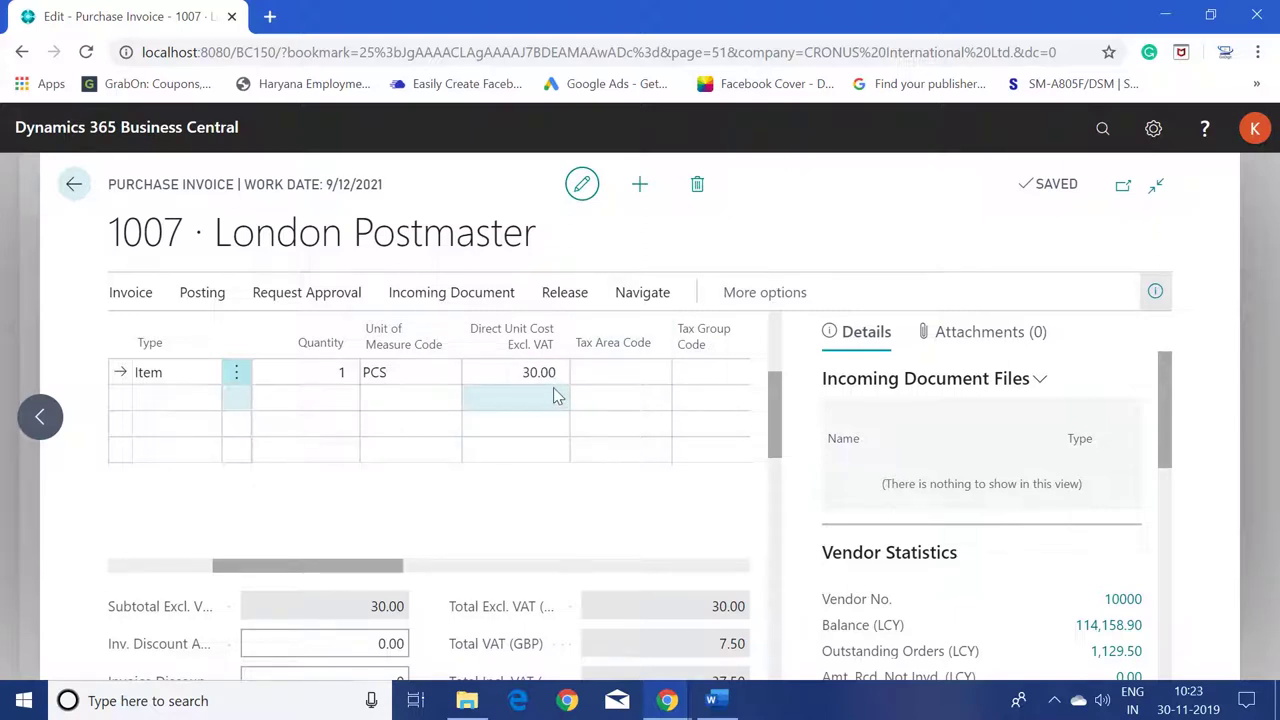
{"action": "key", "text": "Escape"}
{"action": "left_click", "coordinate": [724, 468]}
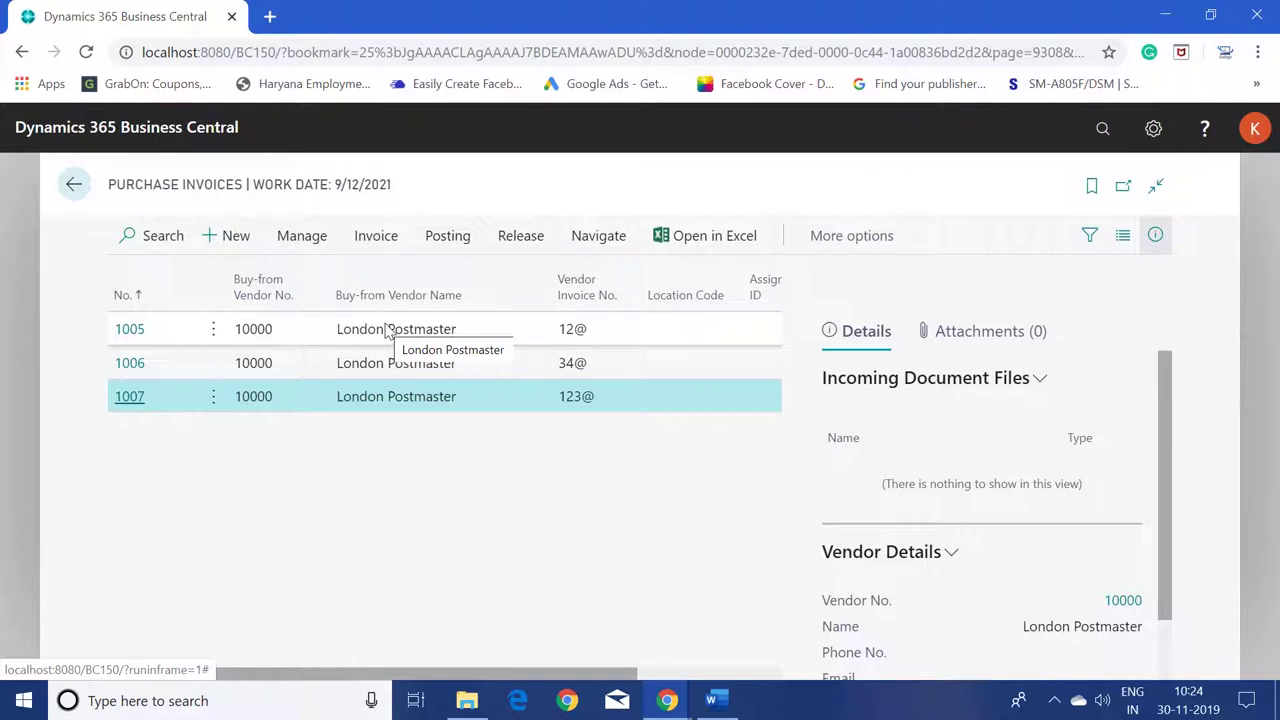
- Post purchase invoice 1007
{"action": "left_click", "coordinate": [265, 336]}
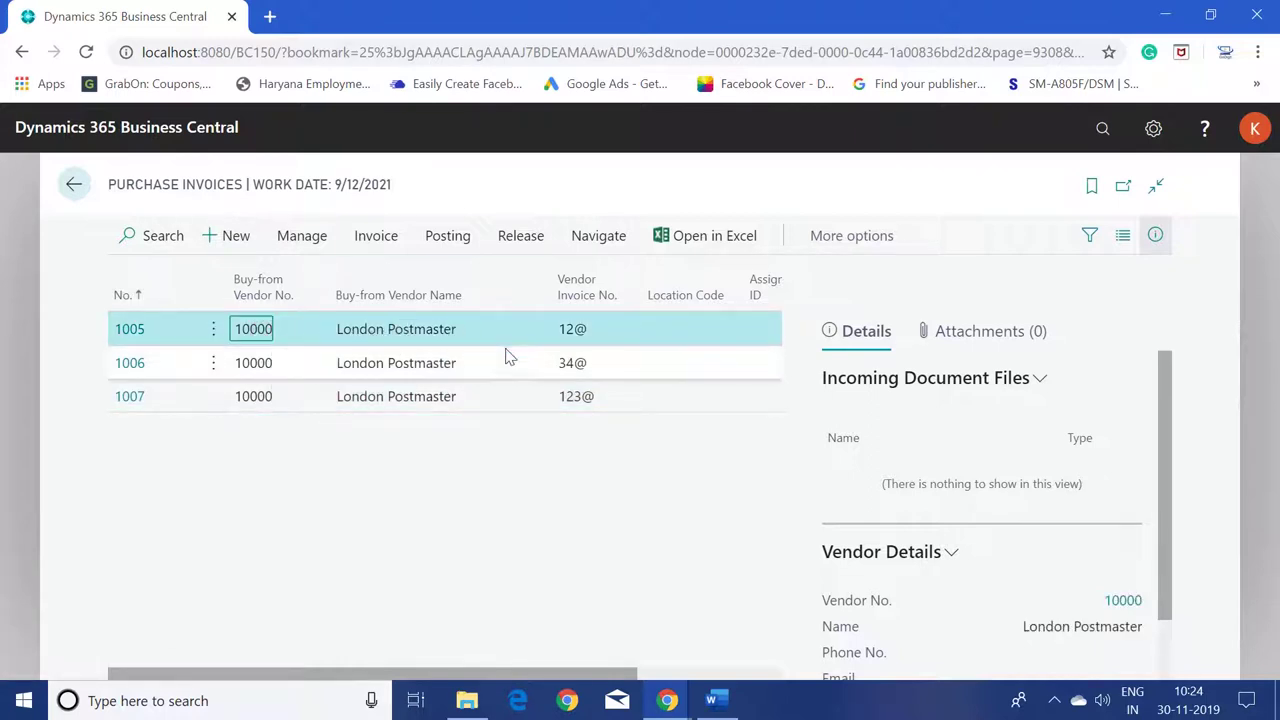
{"action": "left_click", "coordinate": [420, 398]}
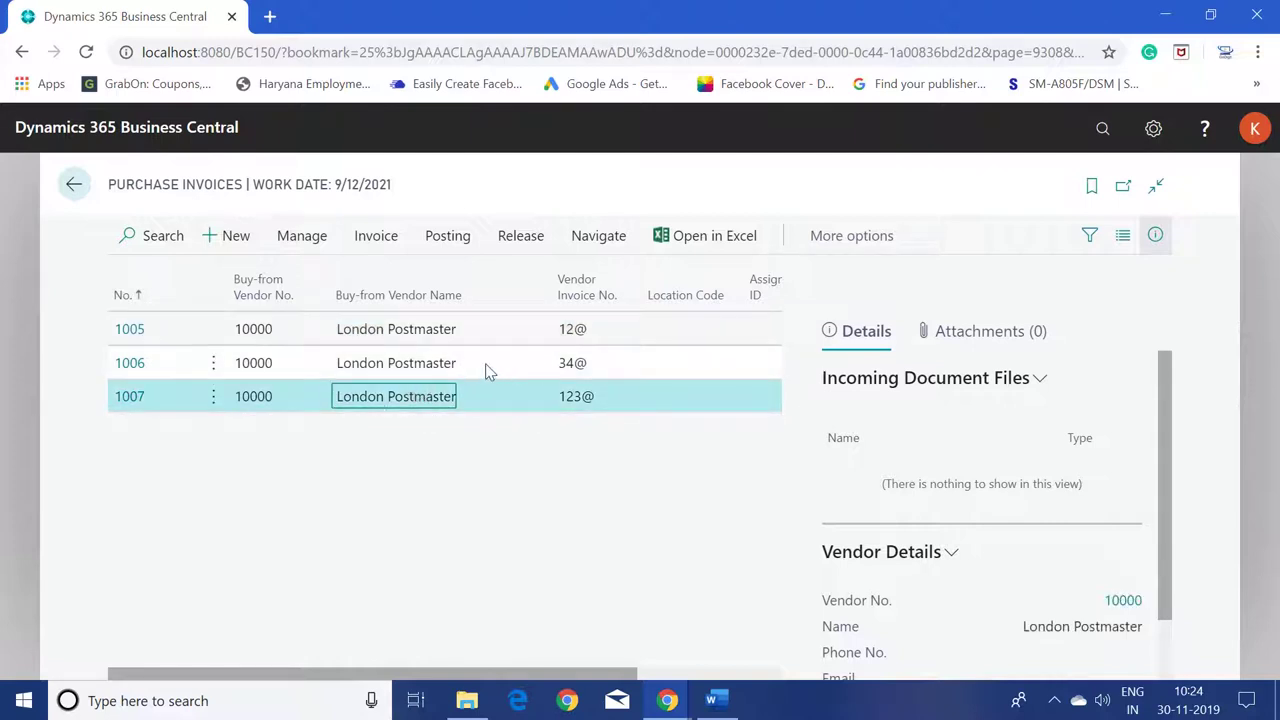
{"action": "left_click", "coordinate": [447, 238]}
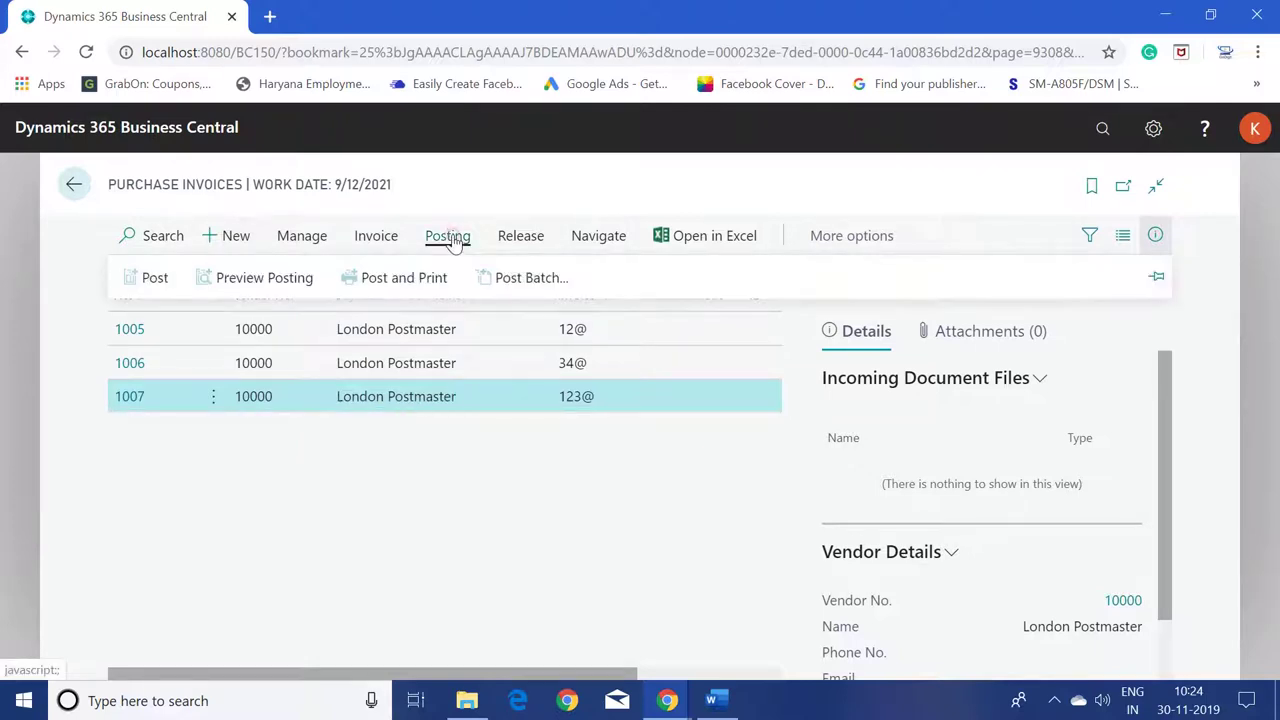
{"action": "left_click", "coordinate": [148, 272]}
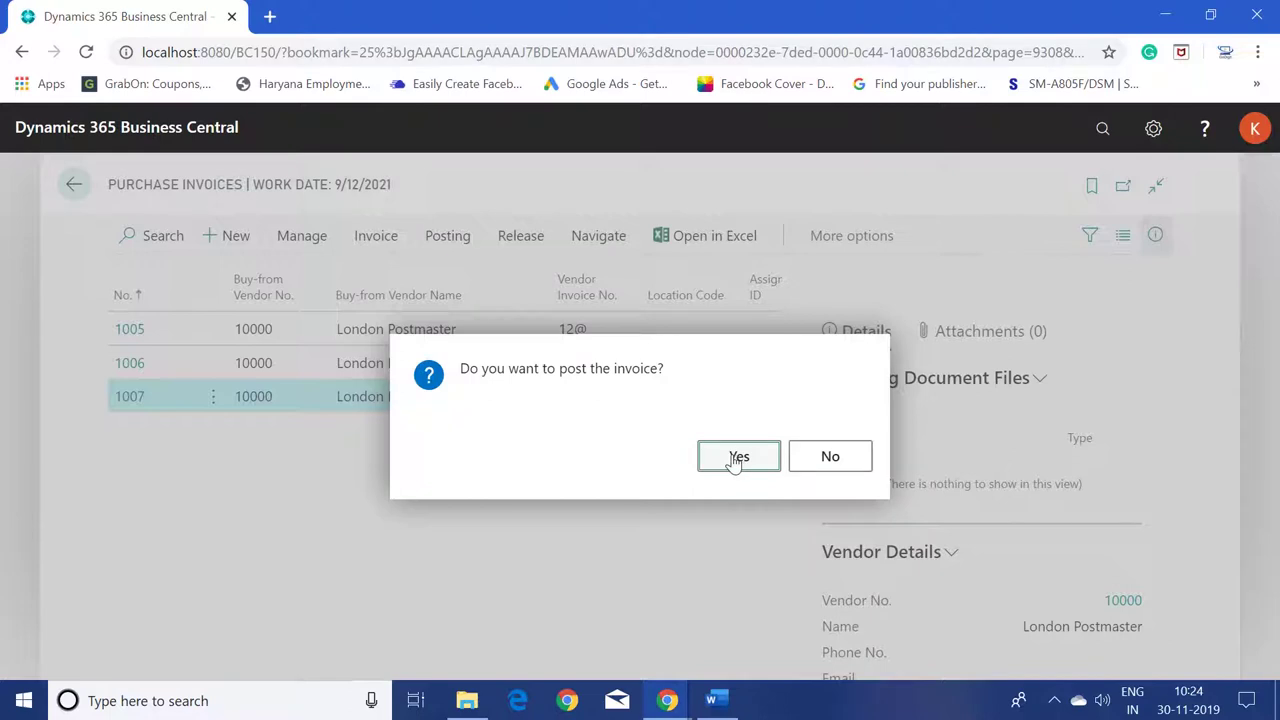
{"action": "left_click", "coordinate": [735, 459]}
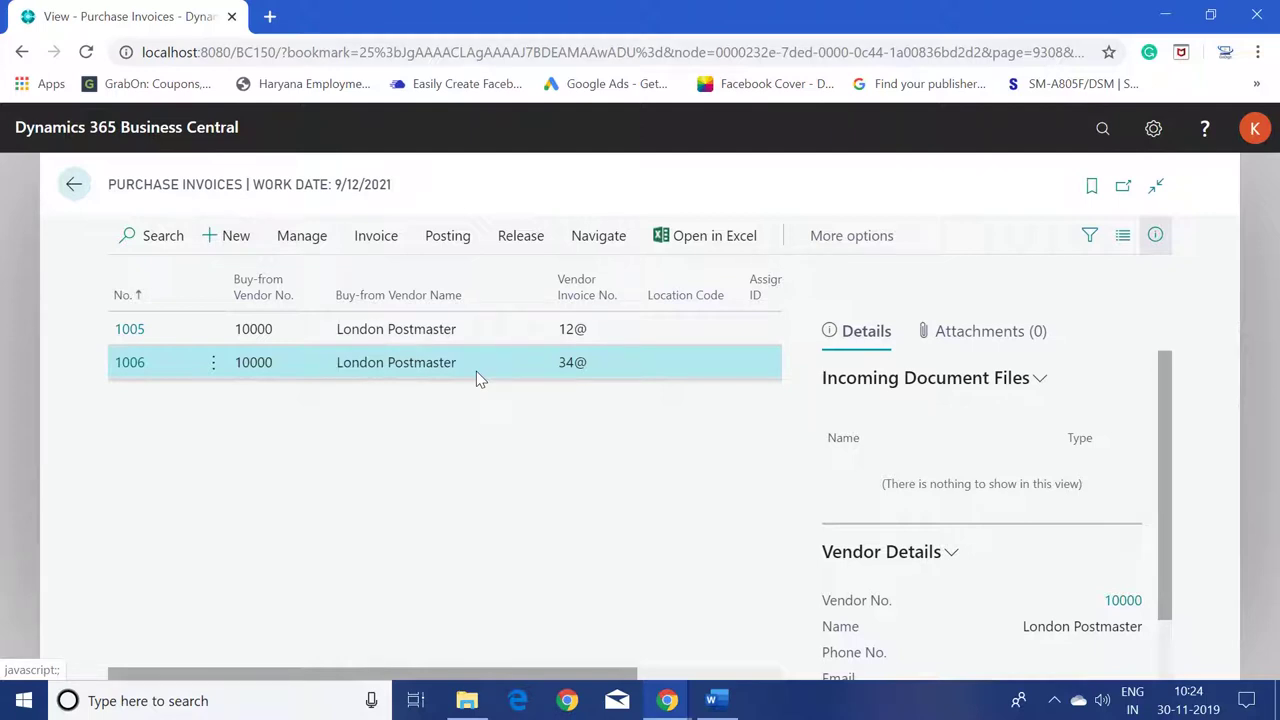
- Post purchase invoices 1006 and 1005, then leave the empty list
{"action": "left_click", "coordinate": [433, 365]}
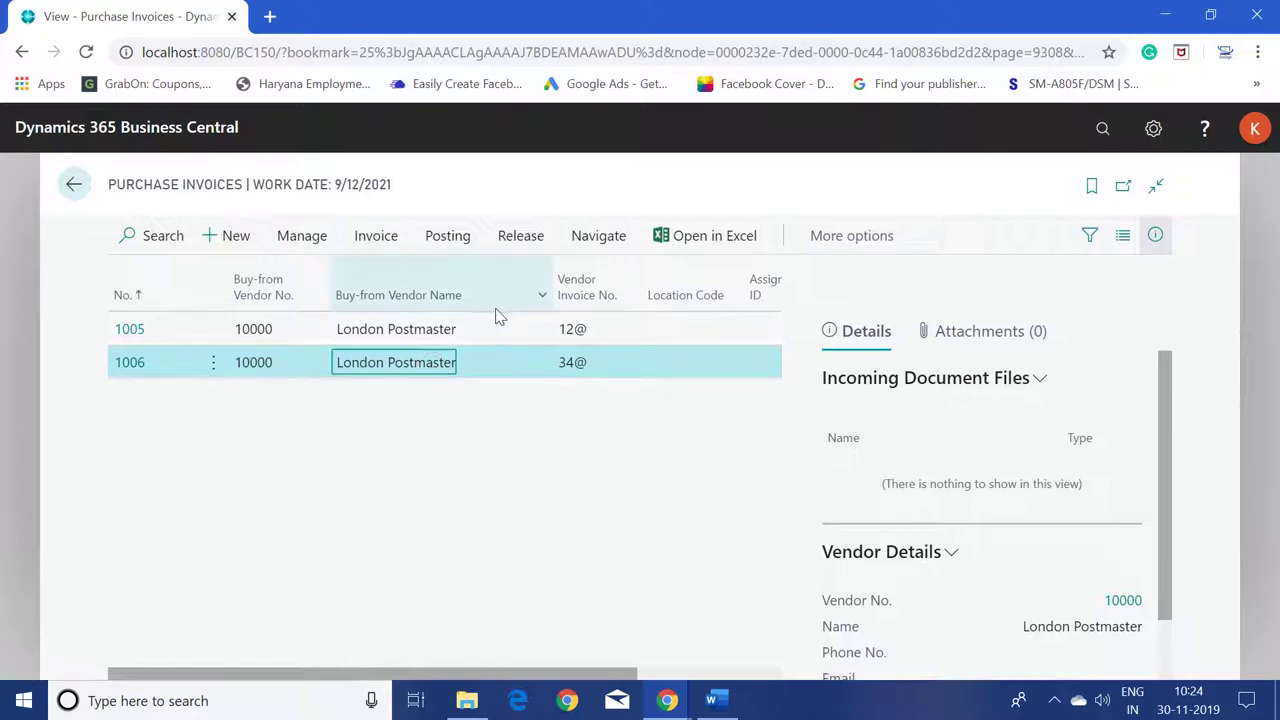
{"action": "left_click", "coordinate": [450, 245]}
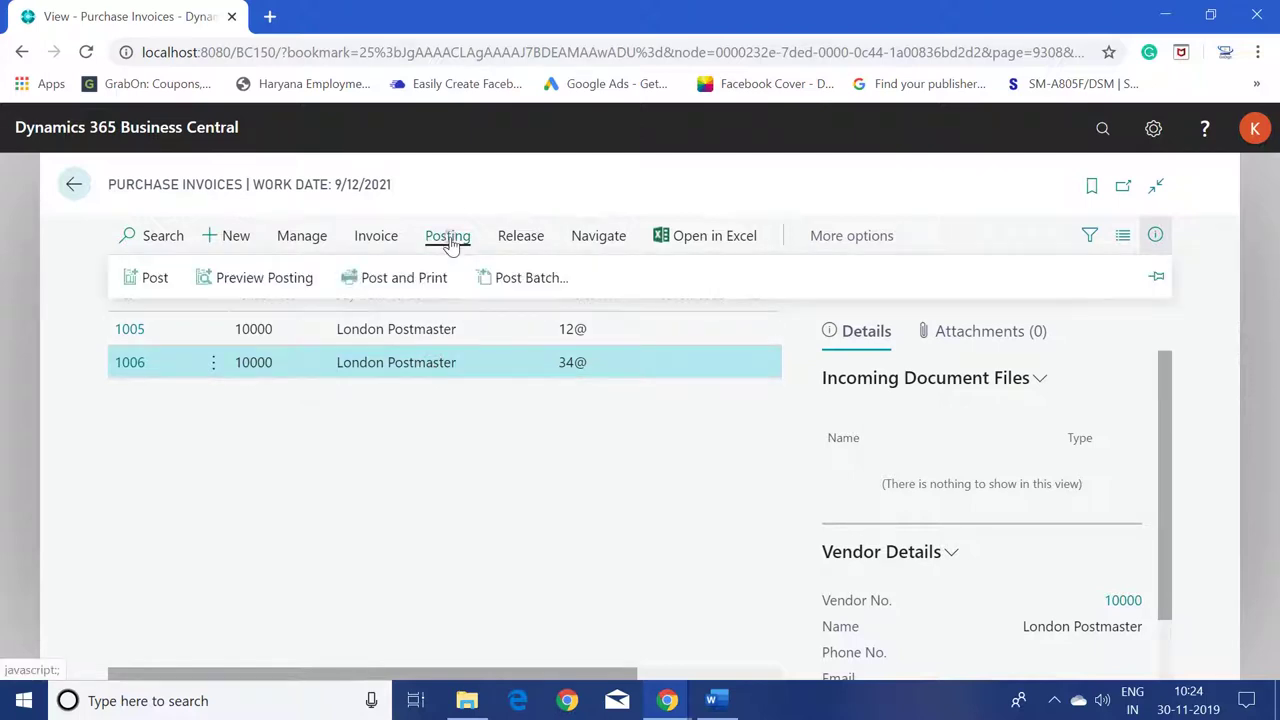
{"action": "left_click", "coordinate": [145, 281]}
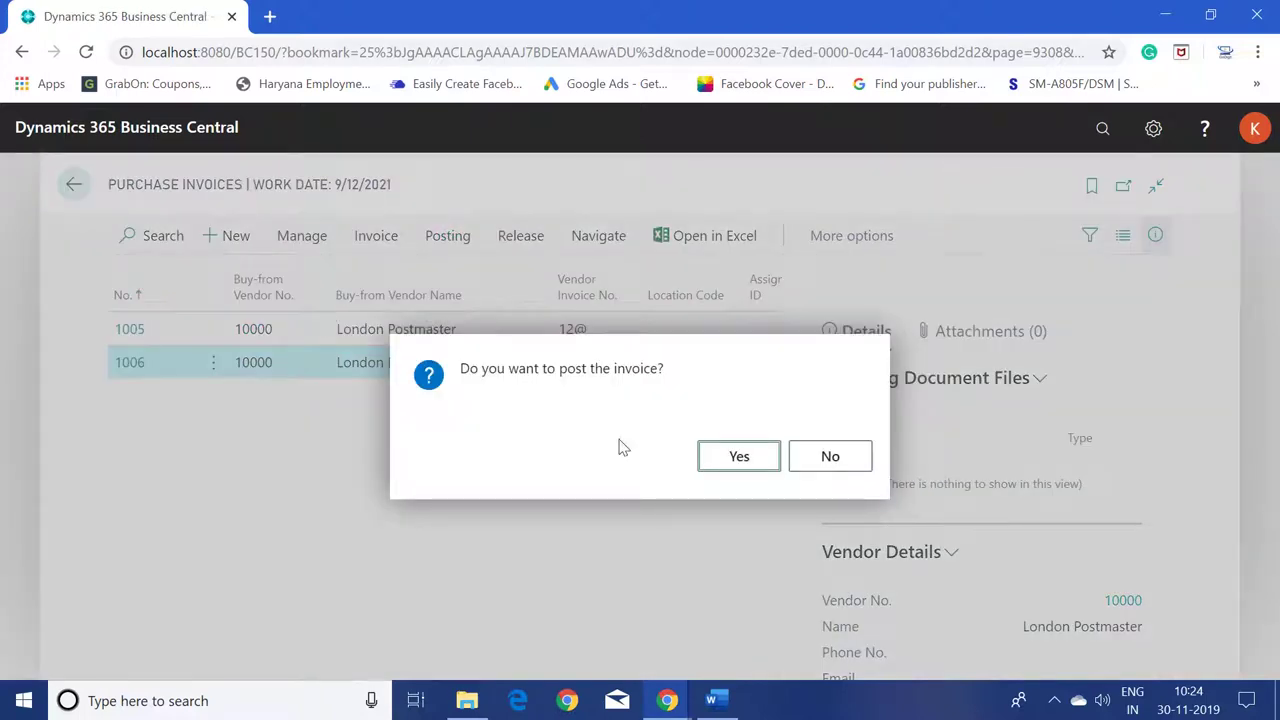
{"action": "left_click", "coordinate": [734, 456]}
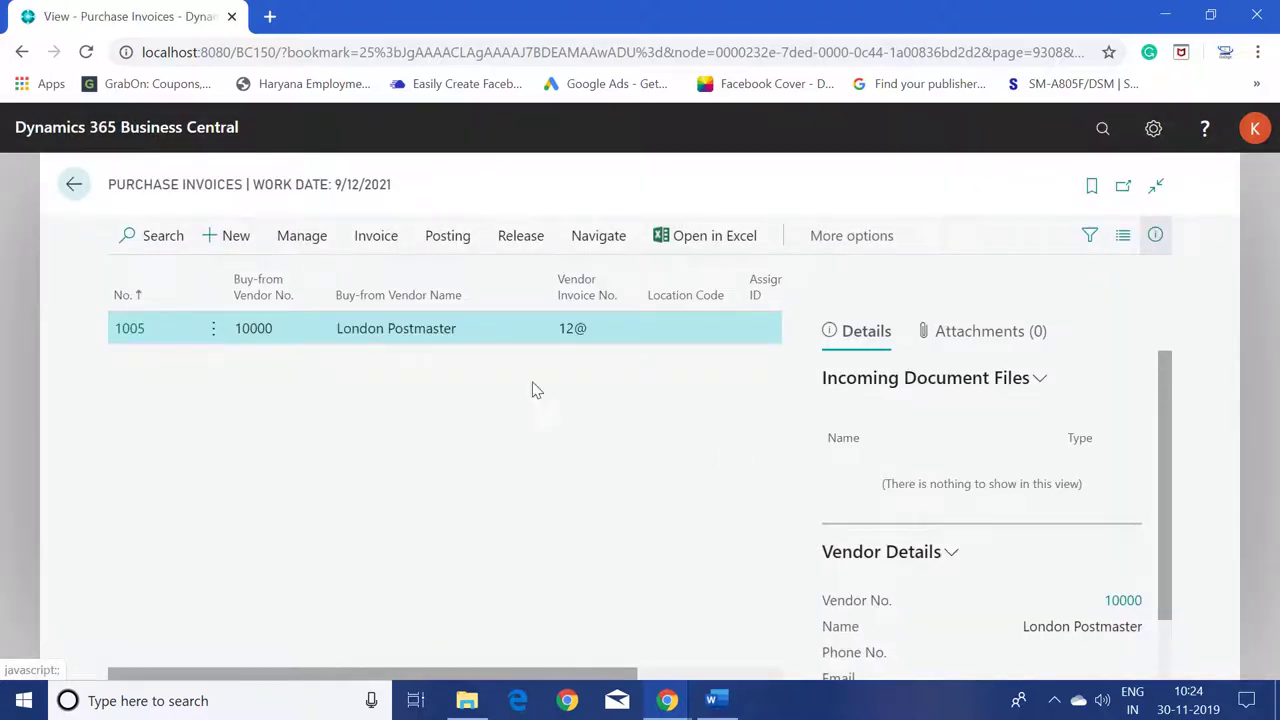
{"action": "left_click", "coordinate": [341, 330]}
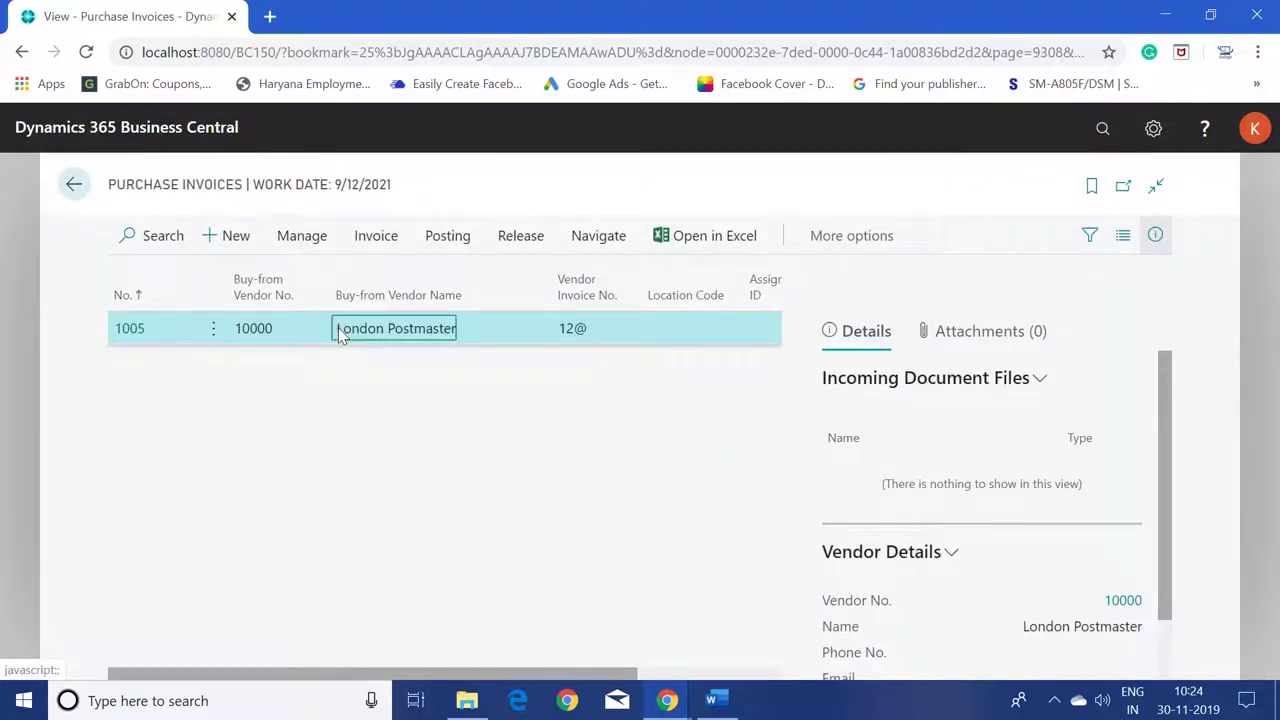
{"action": "left_click", "coordinate": [447, 250]}
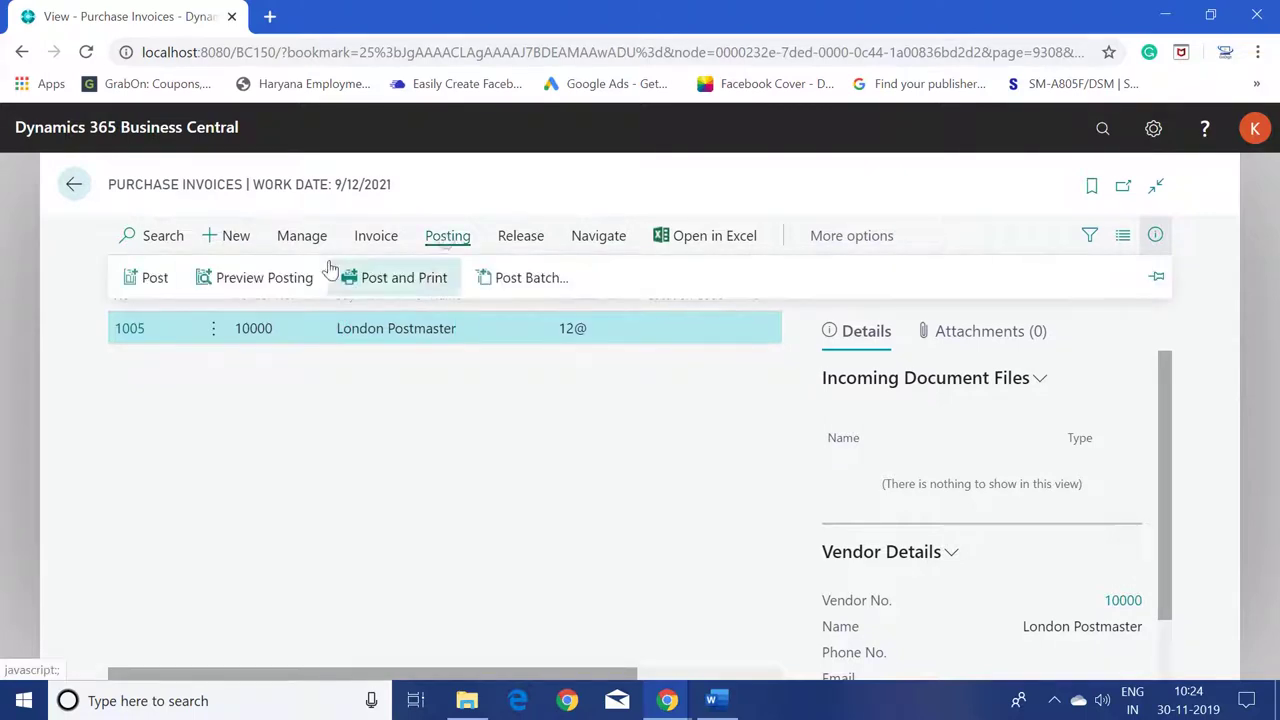
{"action": "left_click", "coordinate": [153, 282]}
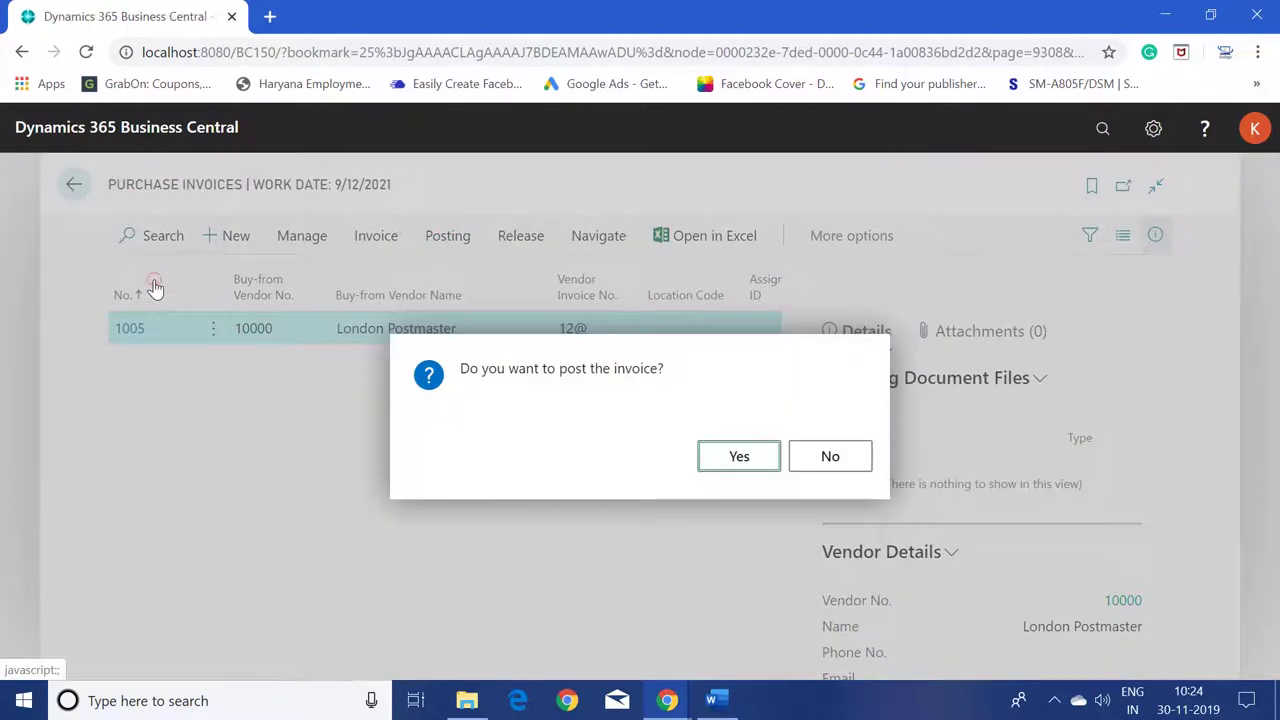
{"action": "left_click", "coordinate": [714, 459]}
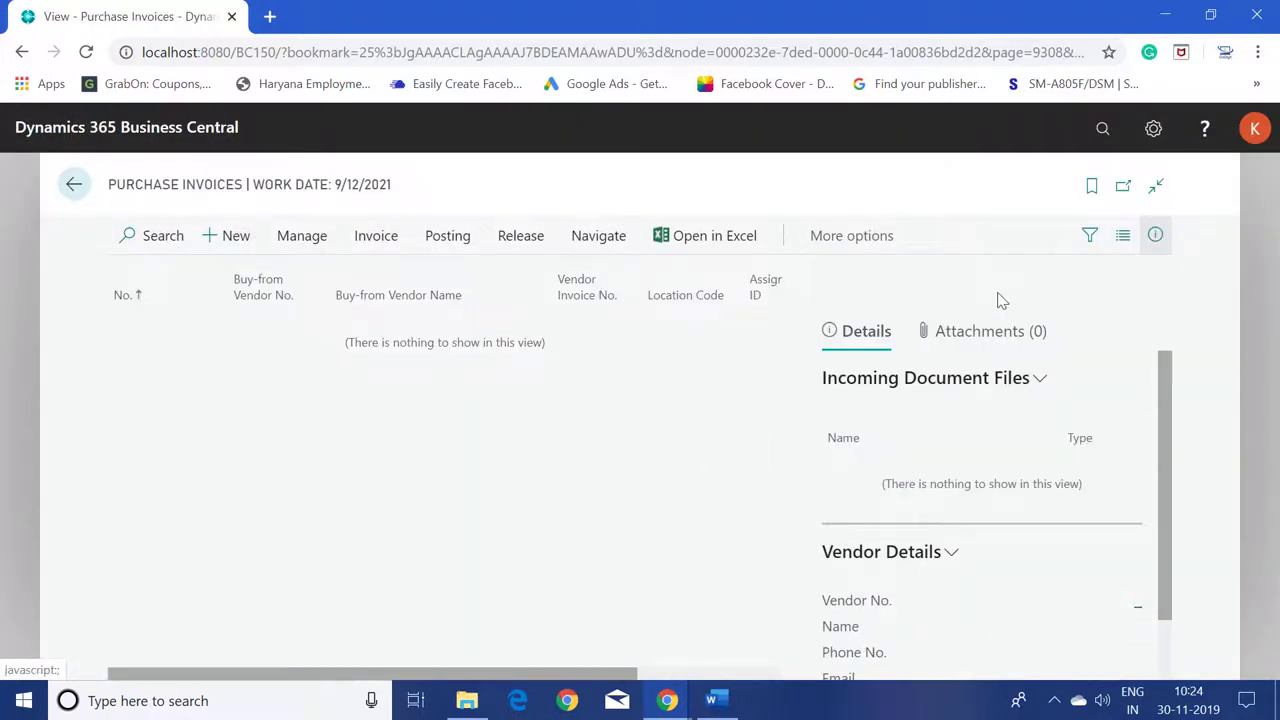
{"action": "key", "text": "Escape"}
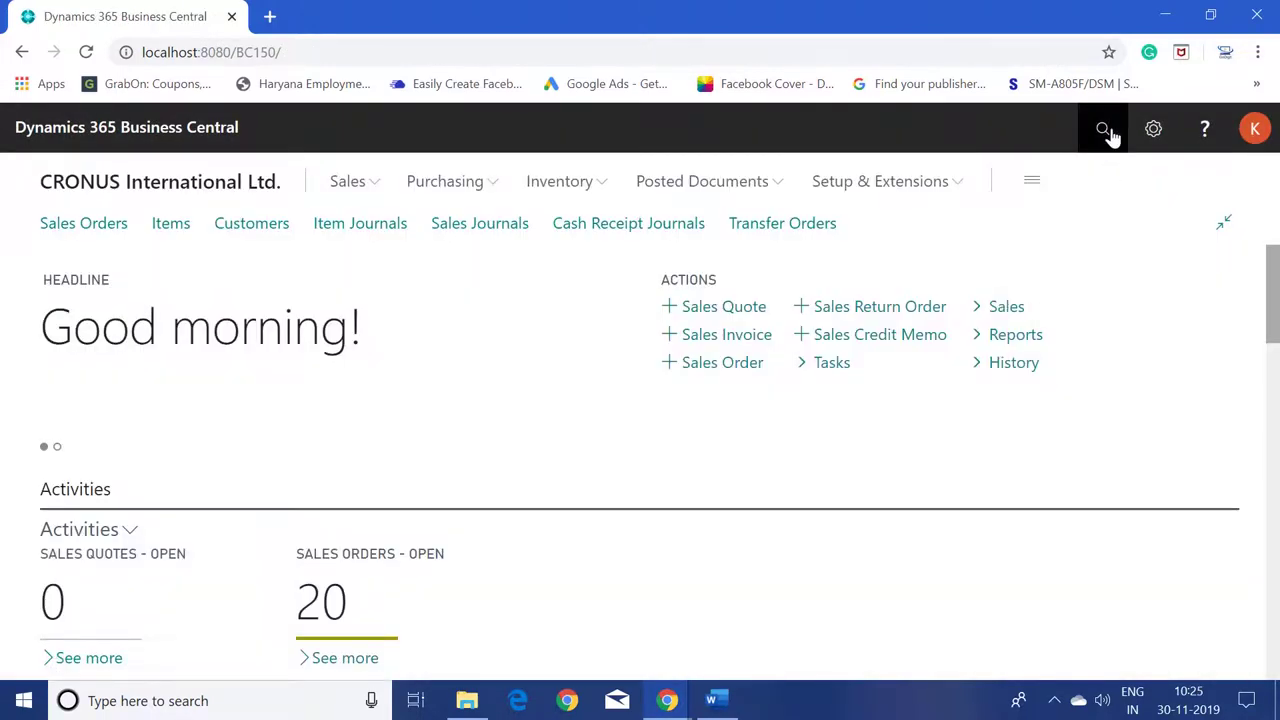
- Open the Items list via Tell Me and search it for 70063
{"action": "left_click", "coordinate": [1104, 130]}
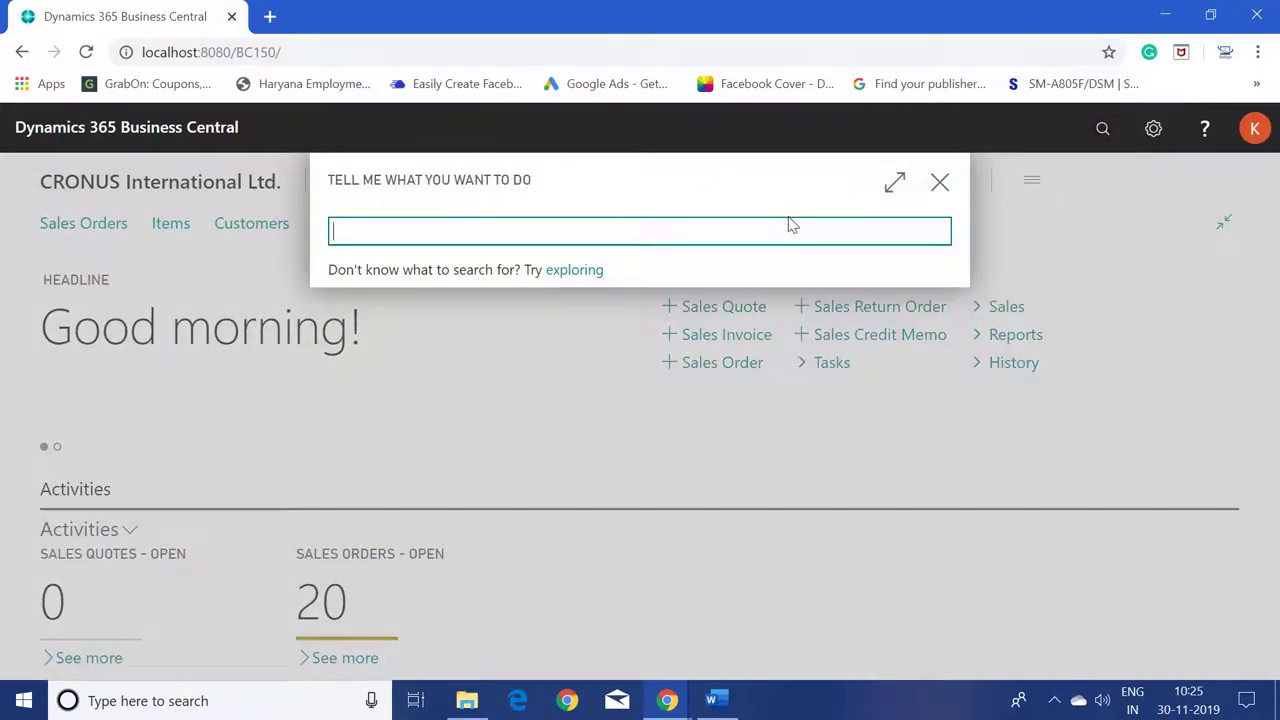
{"action": "type", "text": "item"}
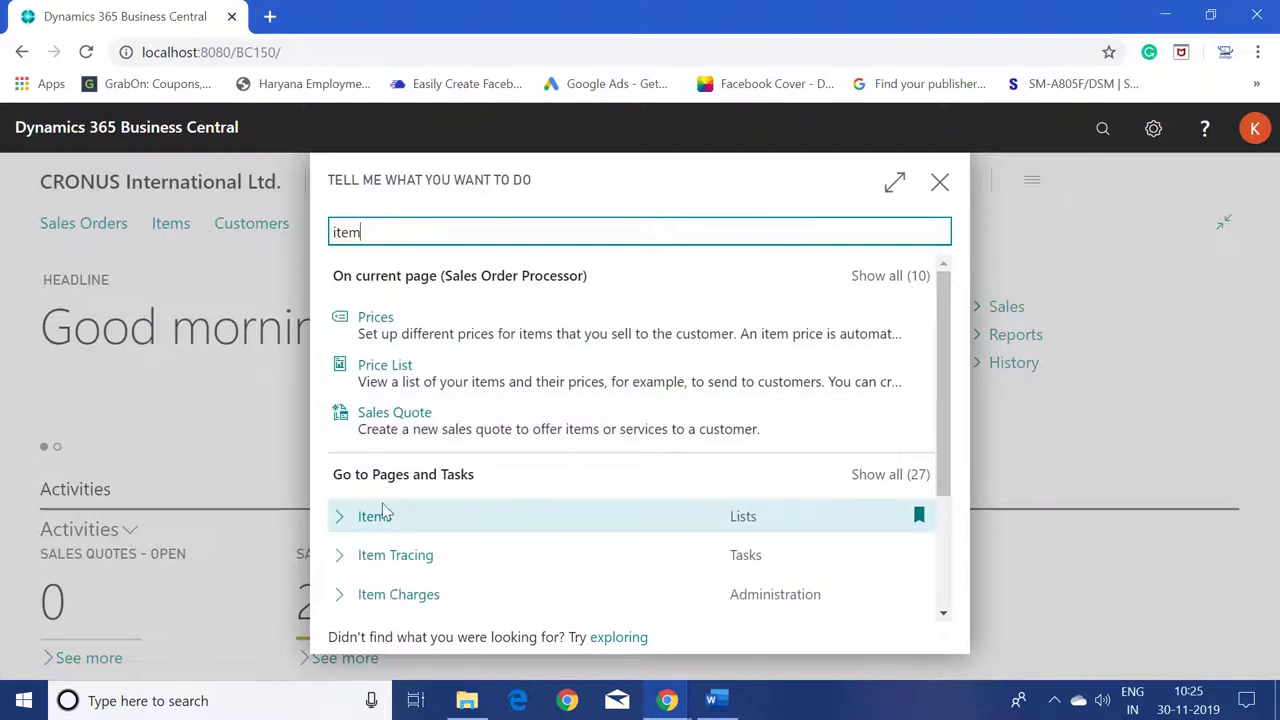
{"action": "left_click", "coordinate": [378, 517]}
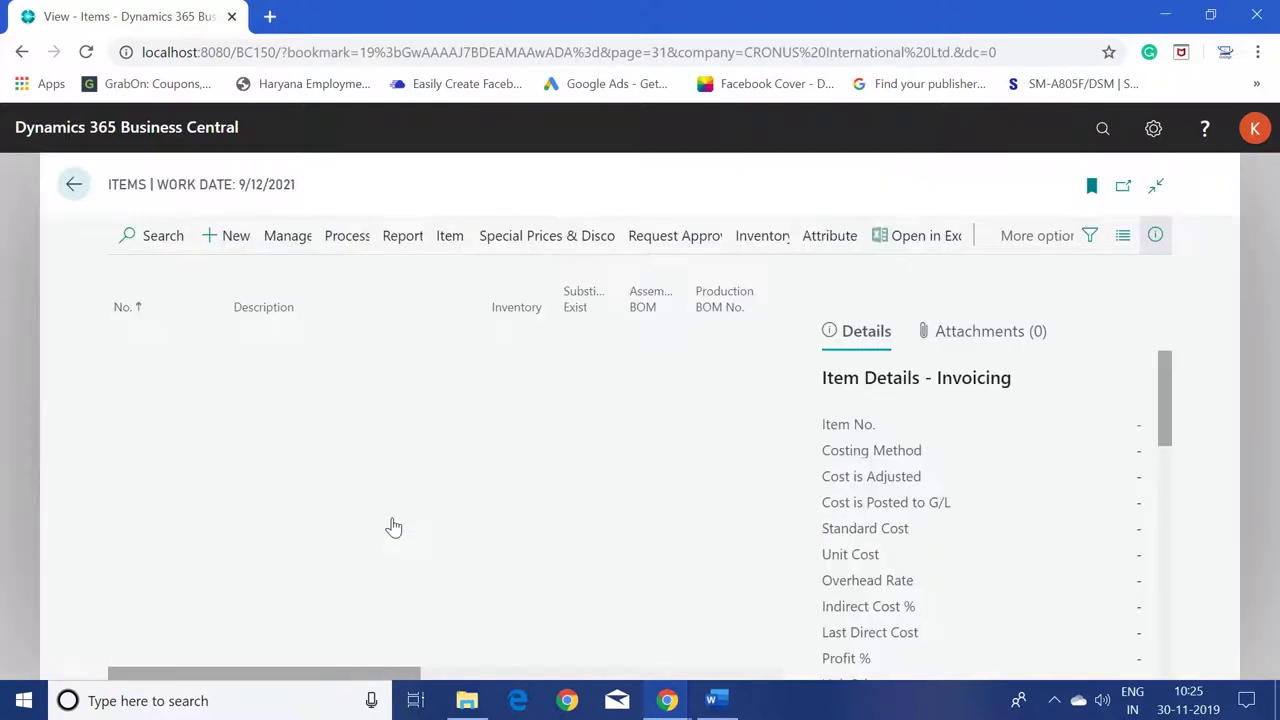
{"action": "left_click", "coordinate": [181, 247]}
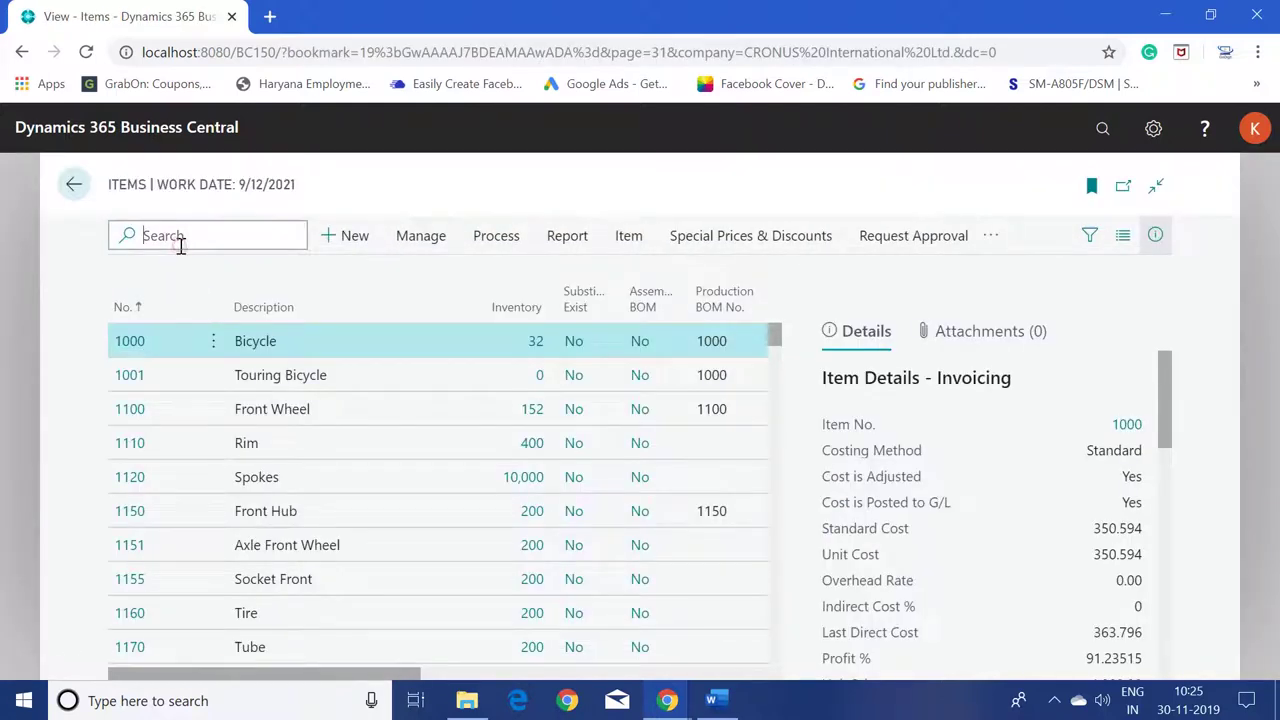
{"action": "type", "text": "70063"}
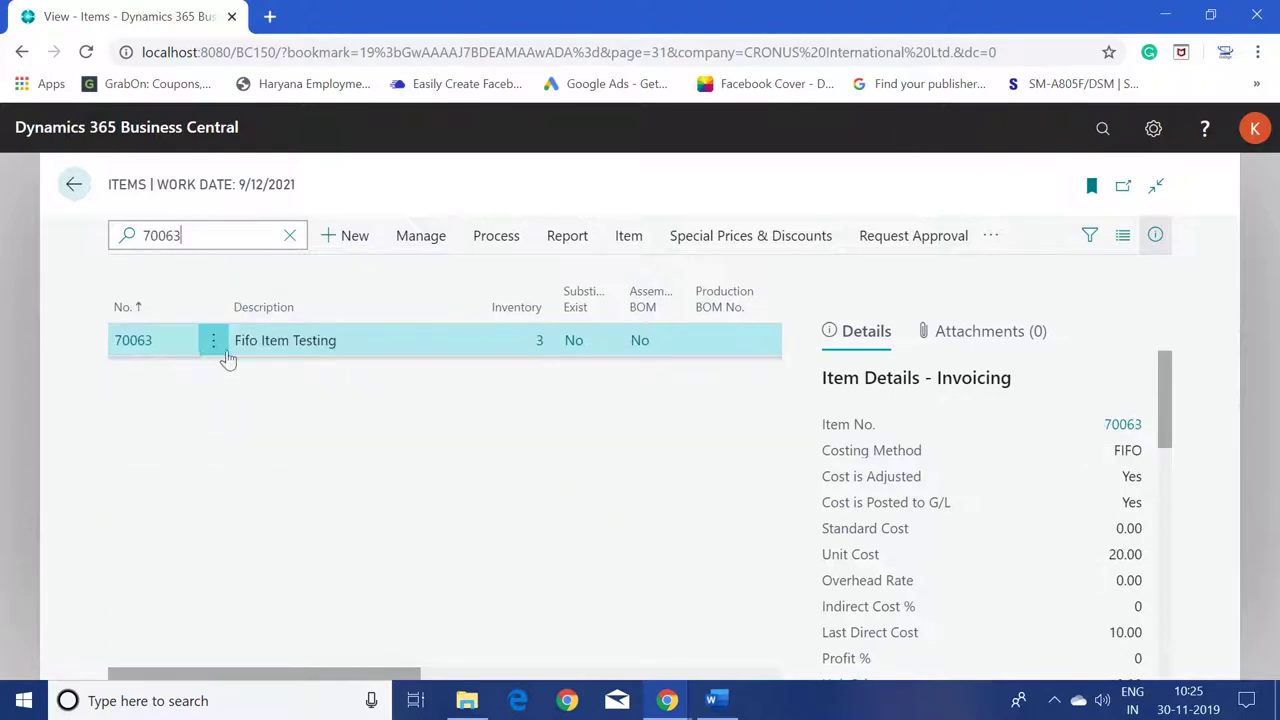
- View item 70063's three receipt entries (10.00, 20.00, 30.00) sorted by Entry No. ascending, then close them
{"action": "left_click", "coordinate": [539, 343]}
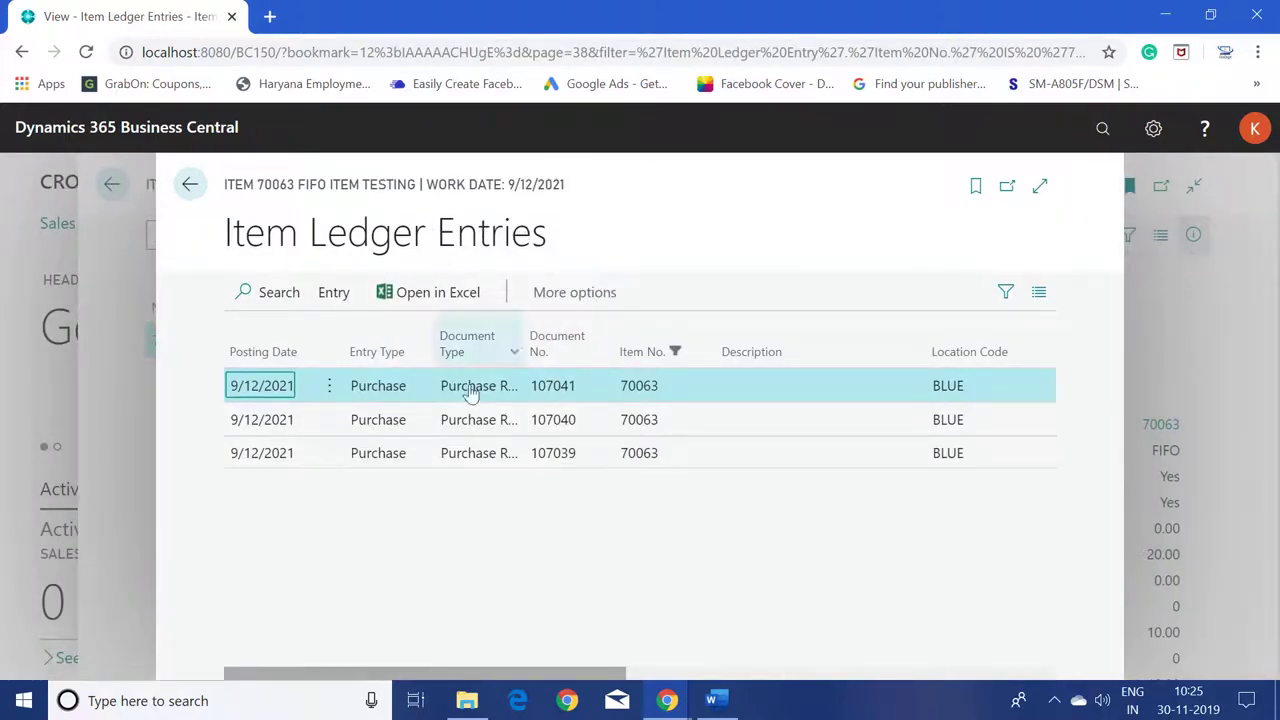
{"action": "left_click_drag", "start_coordinate": [509, 675], "coordinate": [843, 689]}
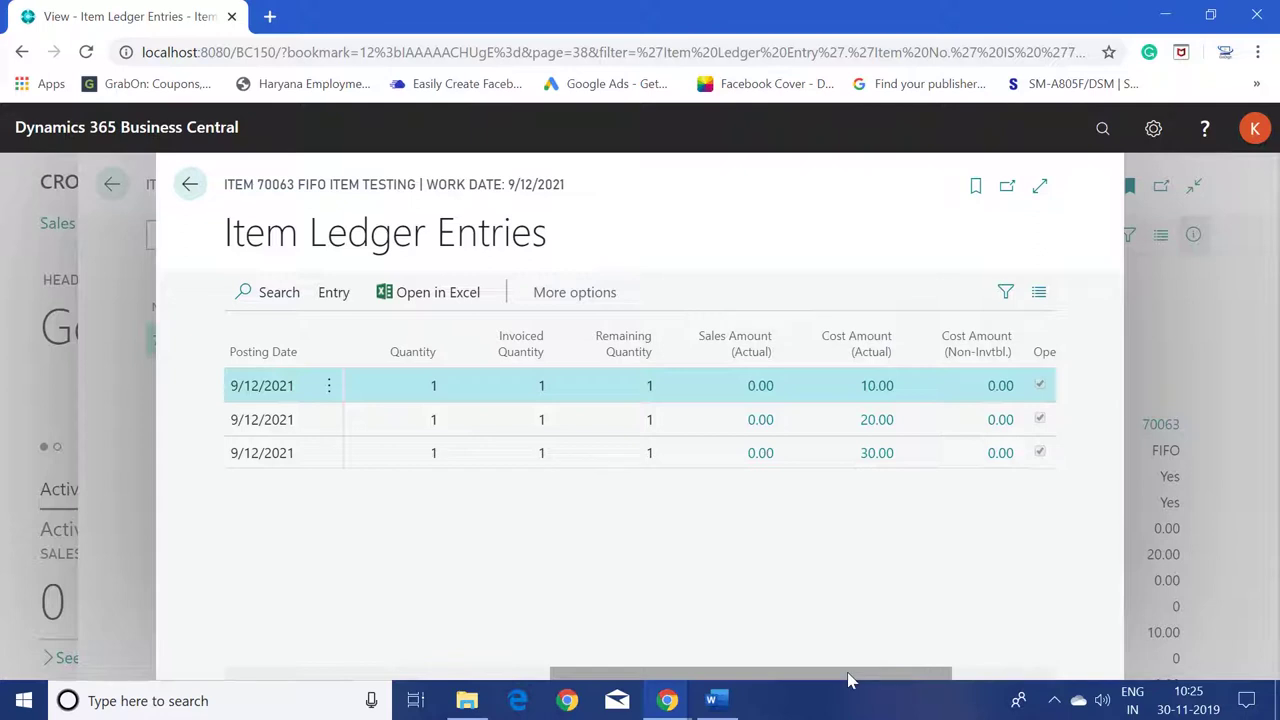
{"action": "left_click_drag", "start_coordinate": [849, 680], "coordinate": [1000, 686]}
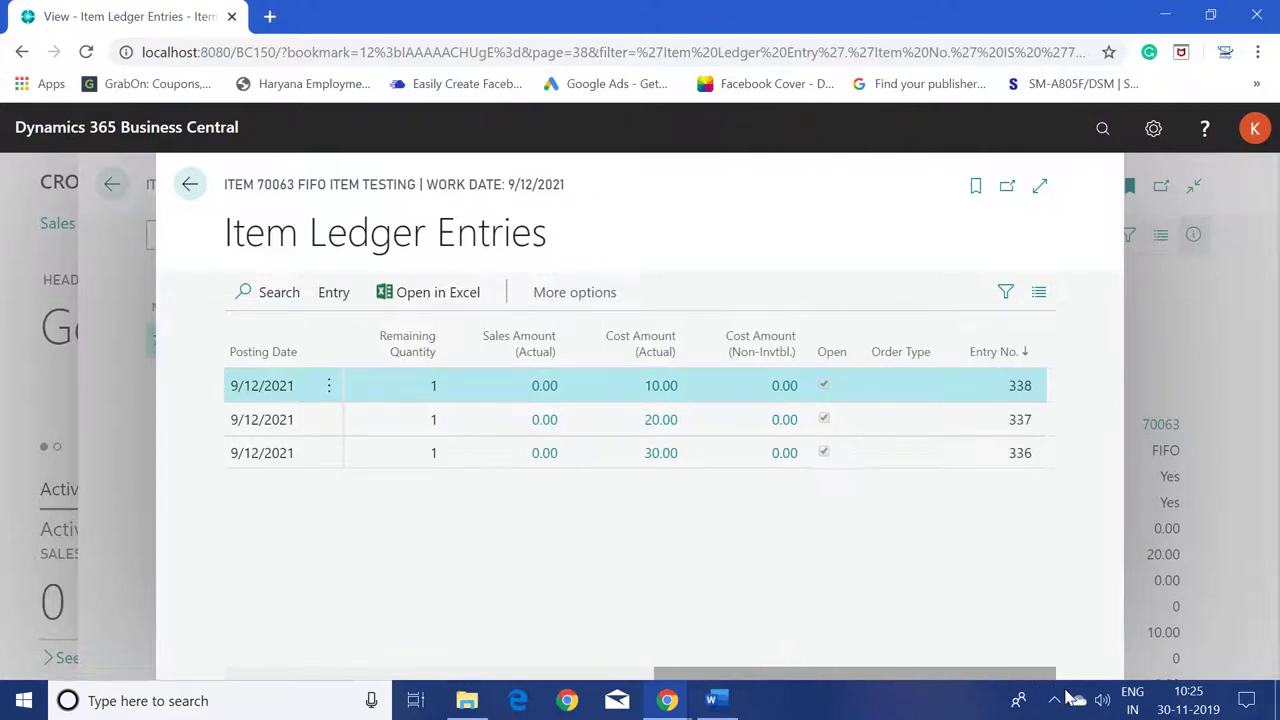
{"action": "left_click", "coordinate": [1032, 361]}
{"action": "left_click", "coordinate": [1008, 356]}
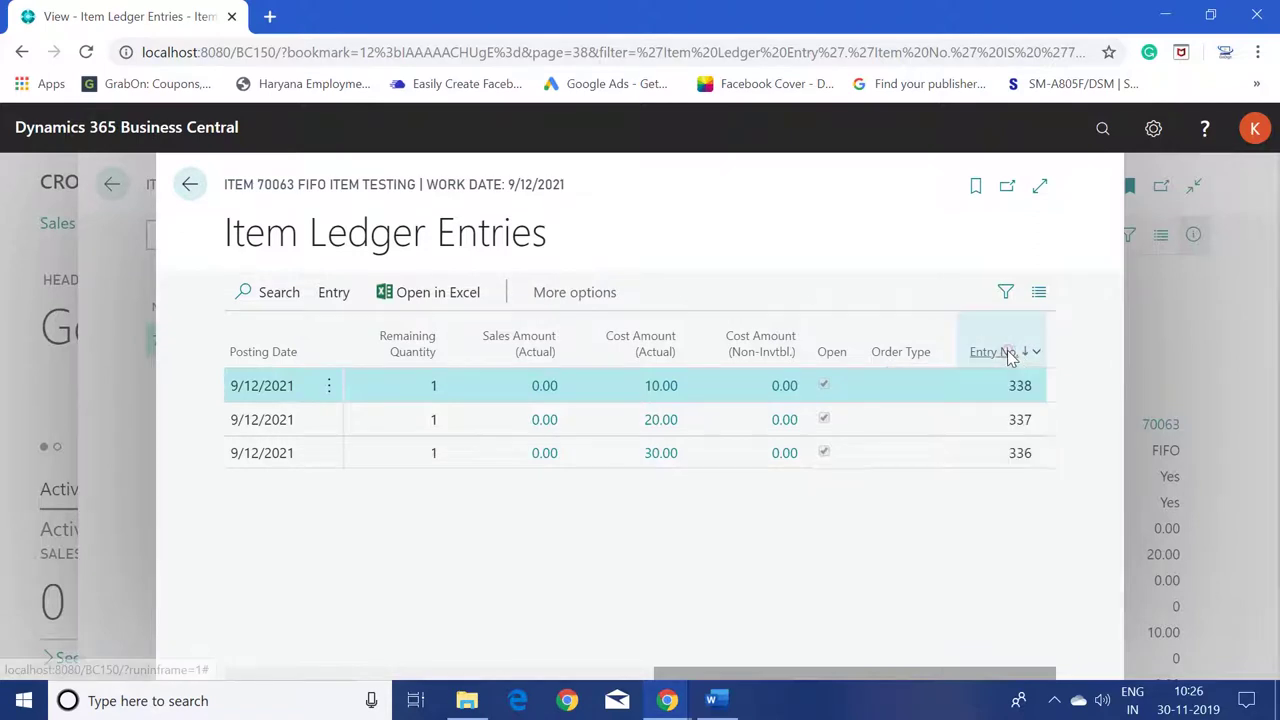
{"action": "left_click", "coordinate": [1008, 354]}
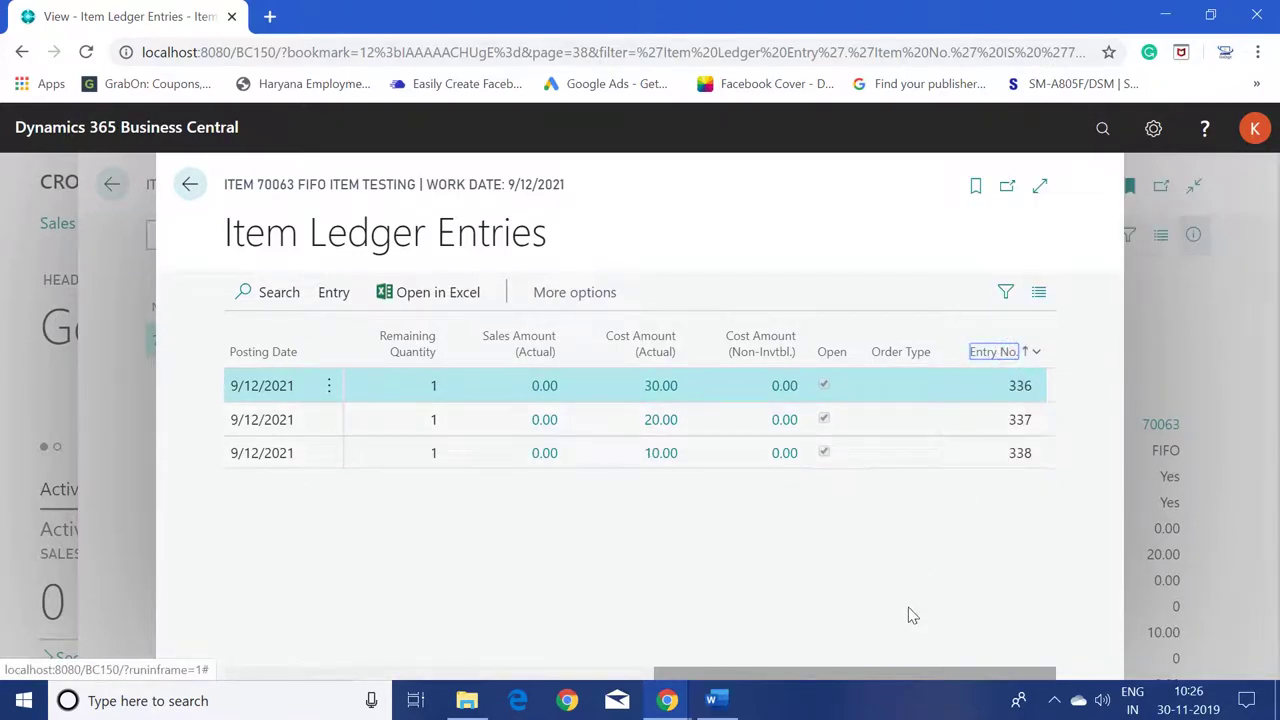
{"action": "left_click", "coordinate": [914, 678]}
{"action": "key", "text": "Escape"}
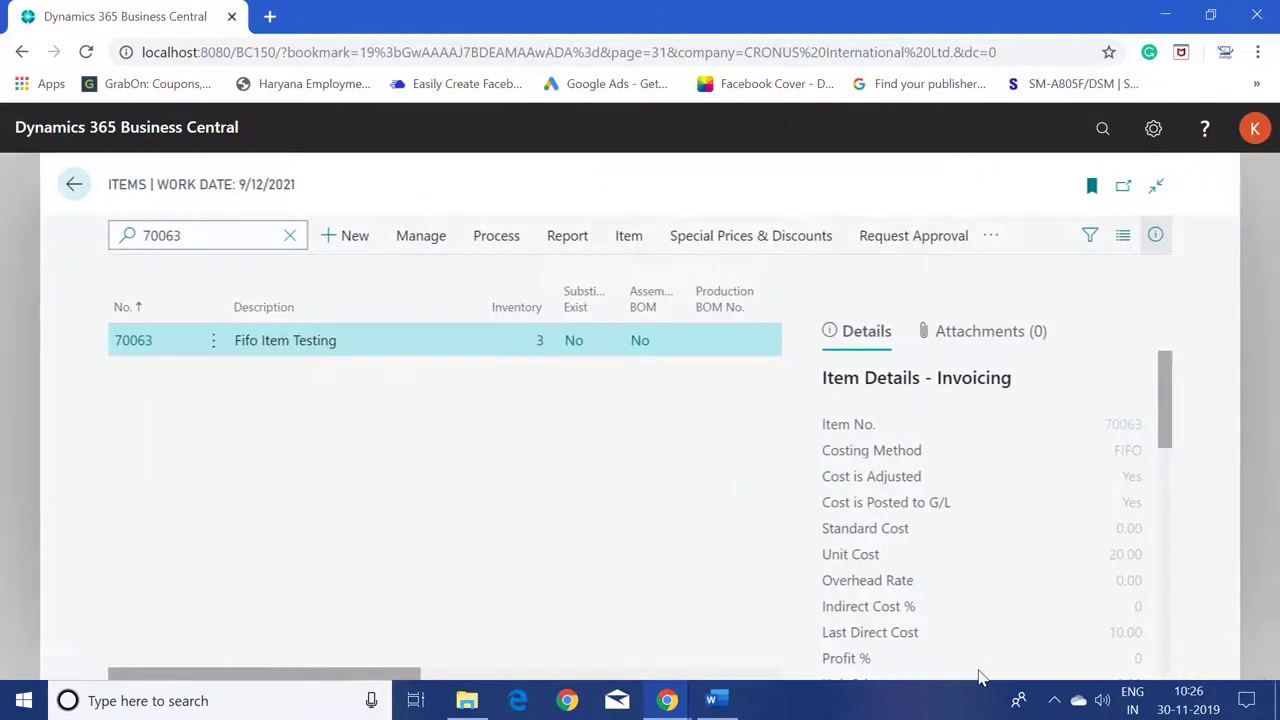
- Go home, open the Sales Invoices list and open invoice 1004 to view its lines
{"action": "key", "text": "Escape"}
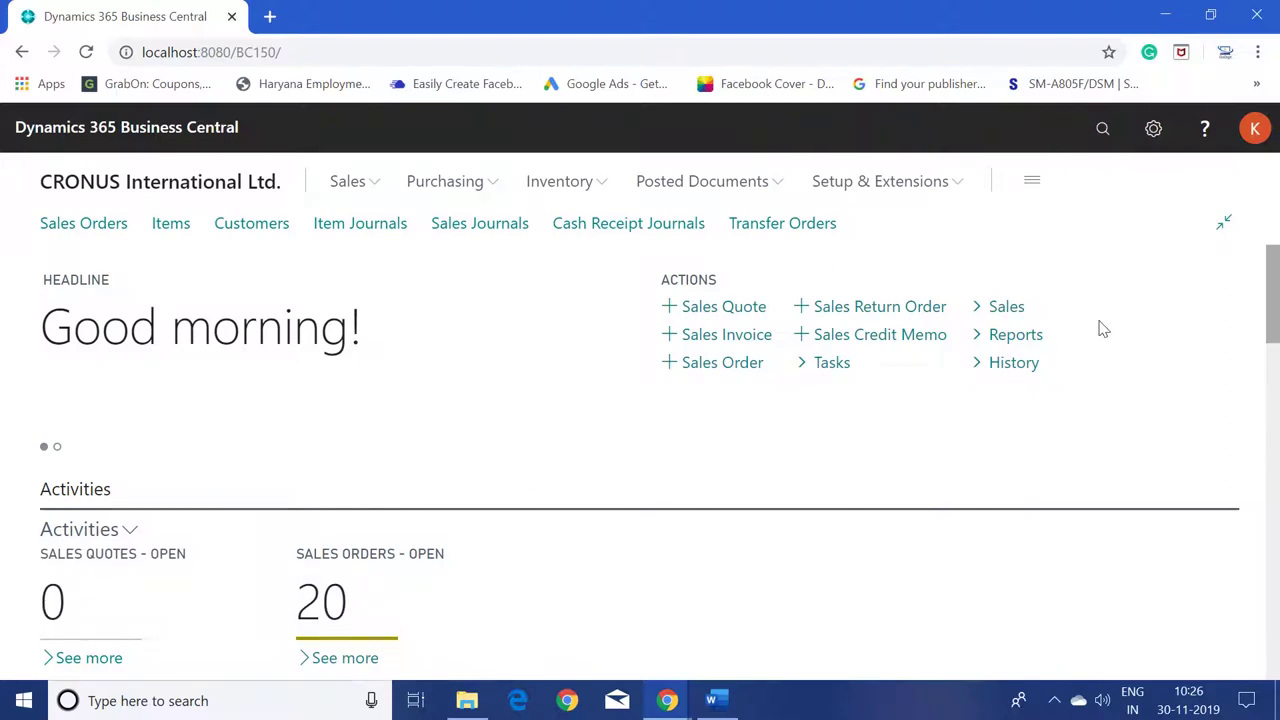
{"action": "left_click", "coordinate": [1035, 184]}
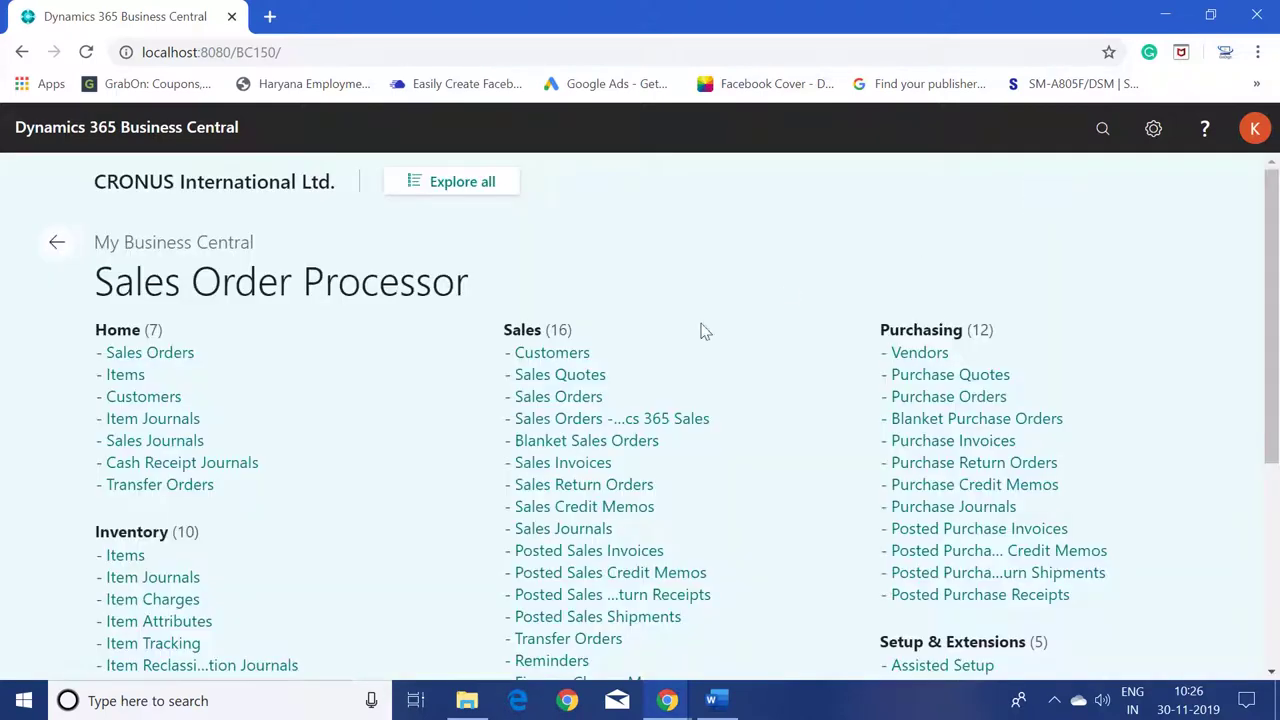
{"action": "left_click", "coordinate": [563, 463]}
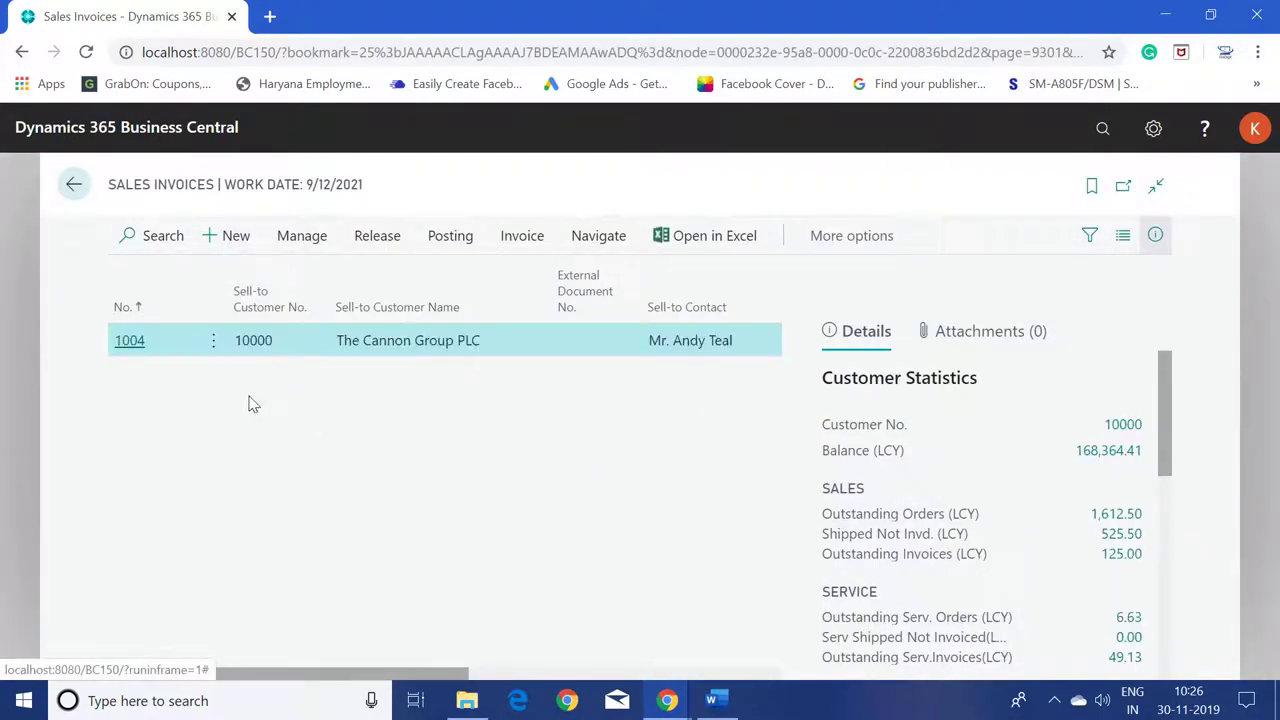
{"action": "left_click", "coordinate": [129, 341]}
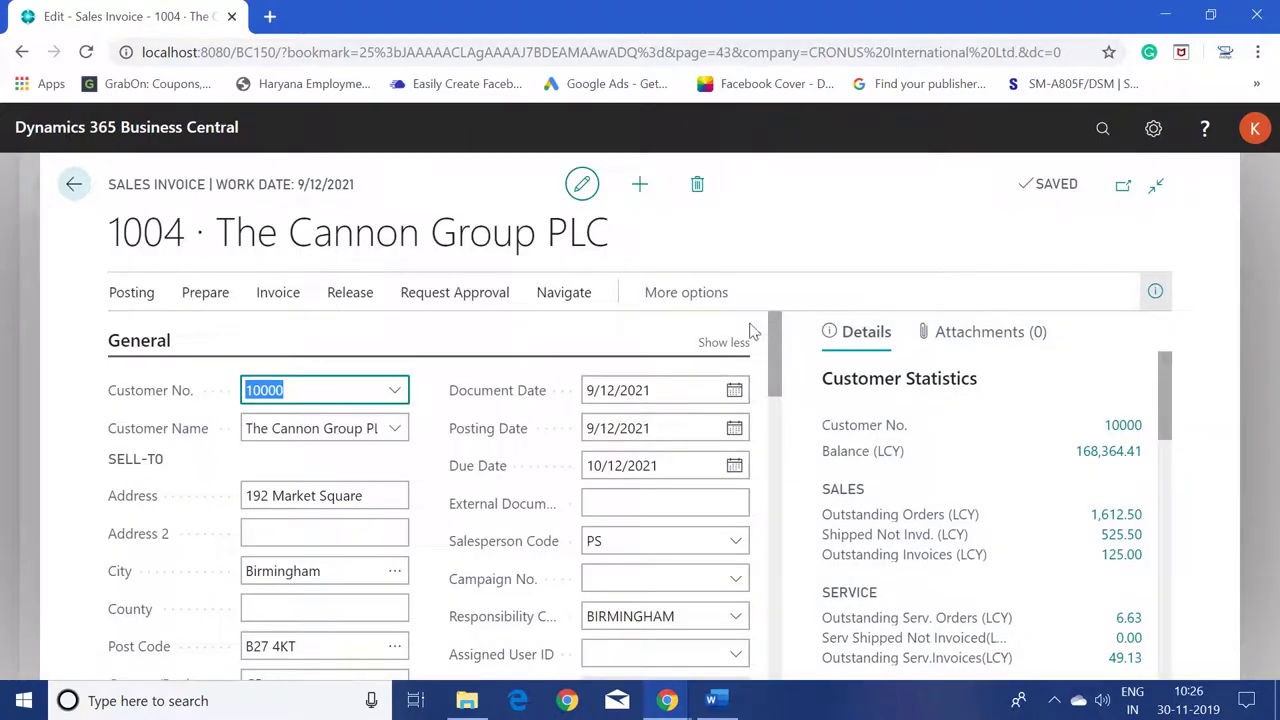
{"action": "mouse_move", "coordinate": [775, 332]}
{"action": "left_mouse_down"}
{"action": "mouse_move", "coordinate": [767, 451]}
{"action": "mouse_move", "coordinate": [770, 343]}
{"action": "left_mouse_up"}
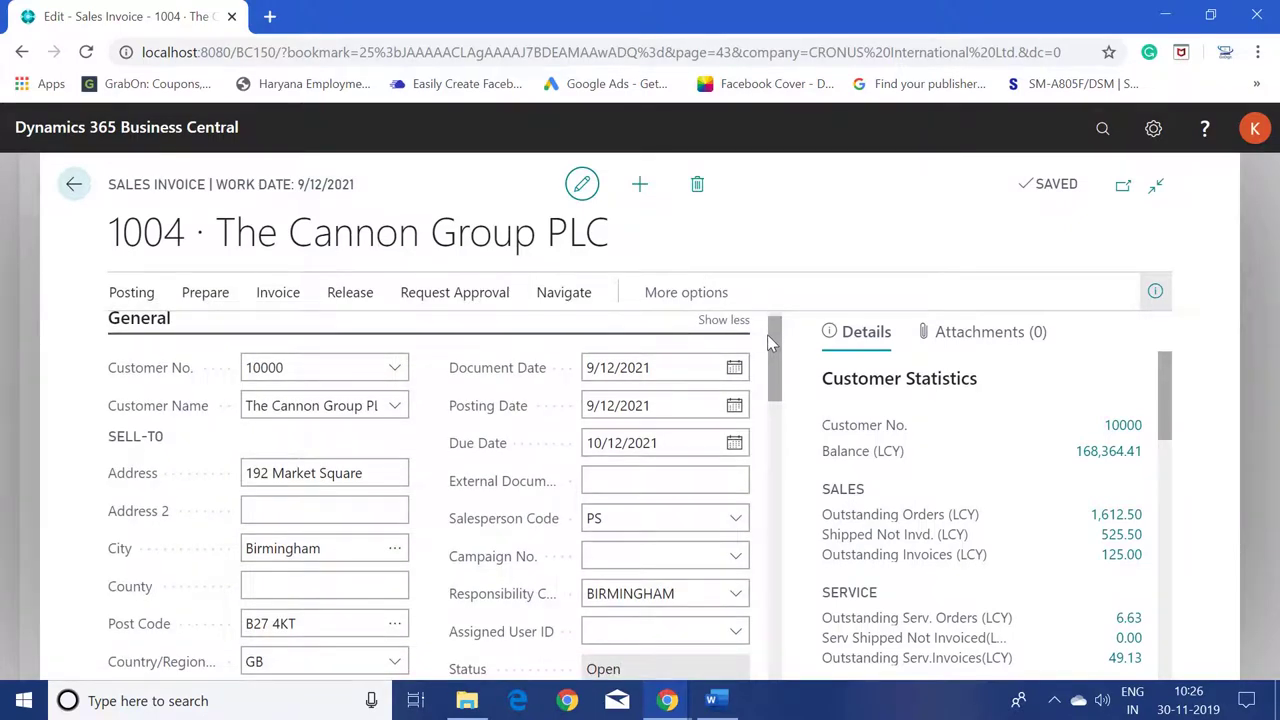
{"action": "left_click", "coordinate": [305, 378]}
{"action": "left_click_drag", "start_coordinate": [773, 351], "coordinate": [791, 477]}
{"action": "left_click_drag", "start_coordinate": [268, 625], "coordinate": [429, 626]}
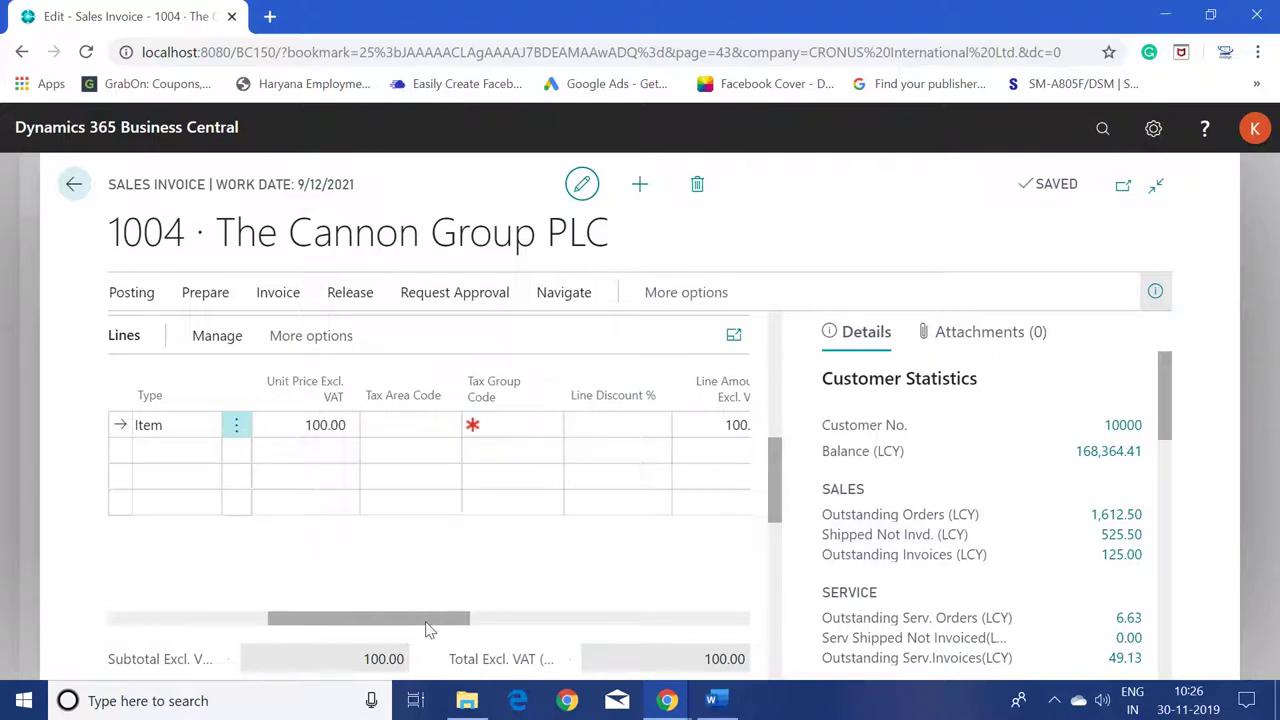
- Check the line's 100.00 unit price and Tax Area Code without changing them, then show Posting actions
{"action": "left_click", "coordinate": [331, 428]}
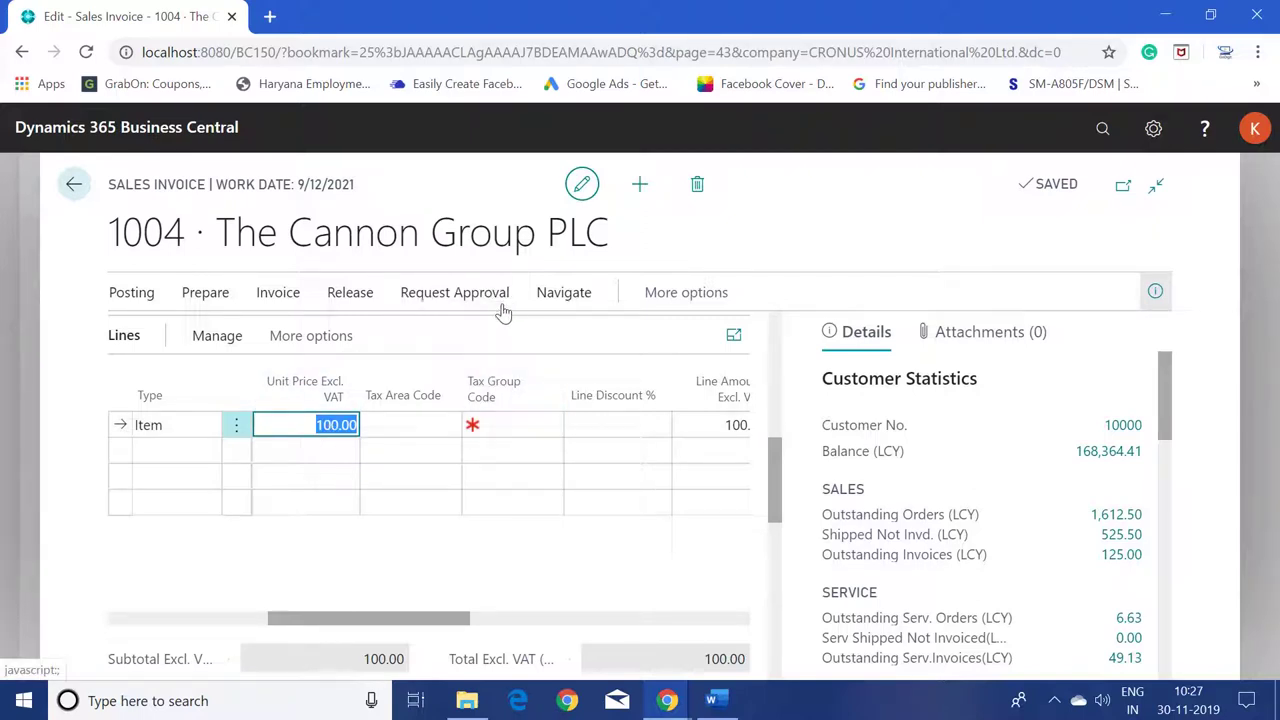
{"action": "left_click", "coordinate": [337, 425]}
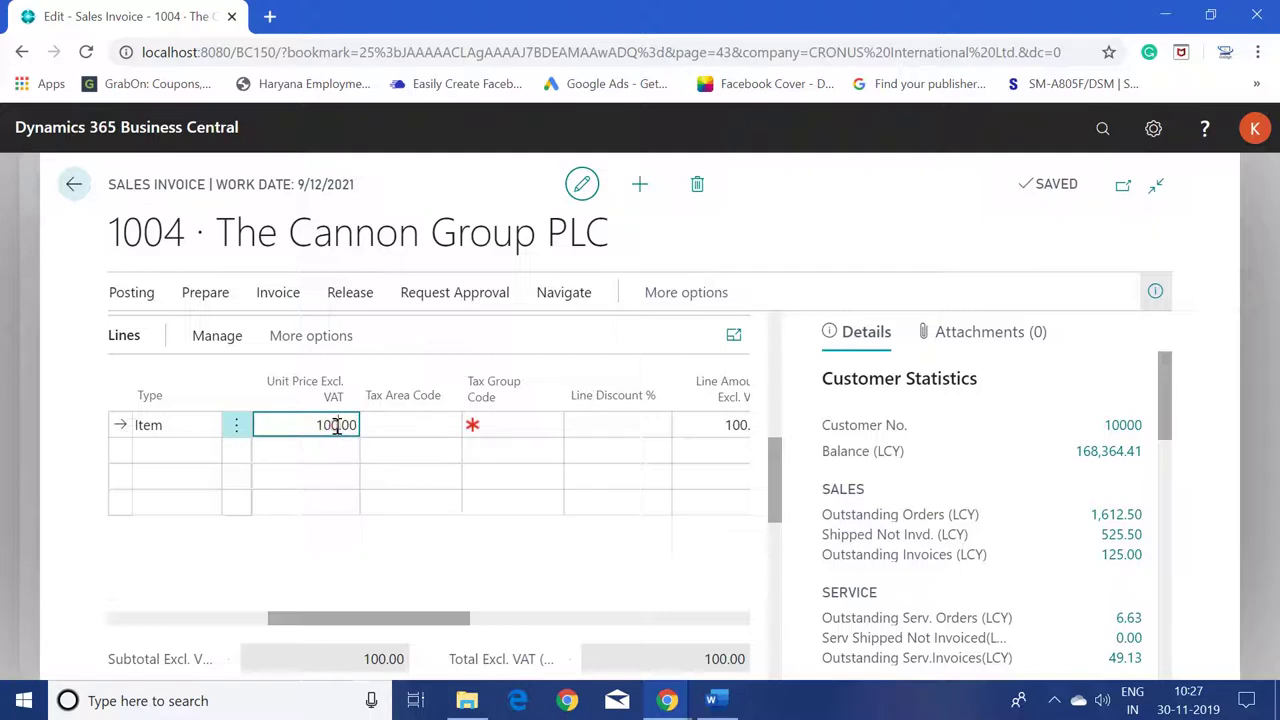
{"action": "left_click_drag", "start_coordinate": [303, 425], "coordinate": [360, 425]}
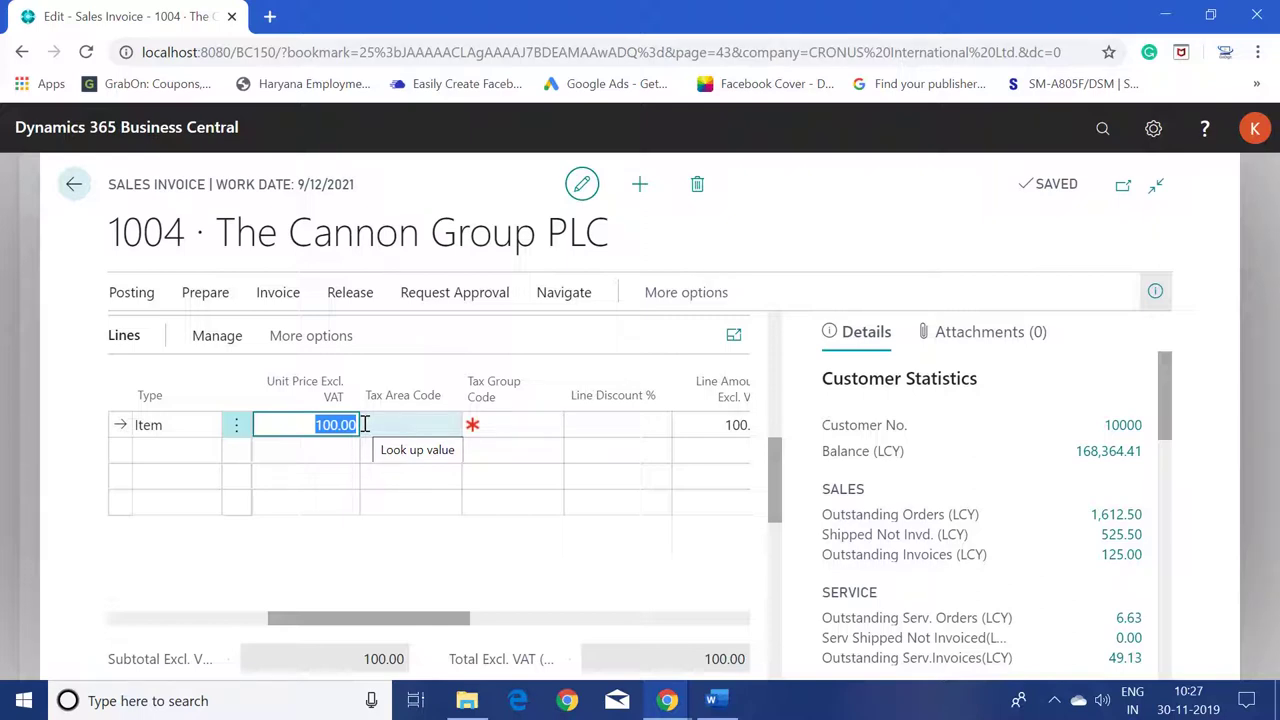
{"action": "left_click", "coordinate": [364, 424]}
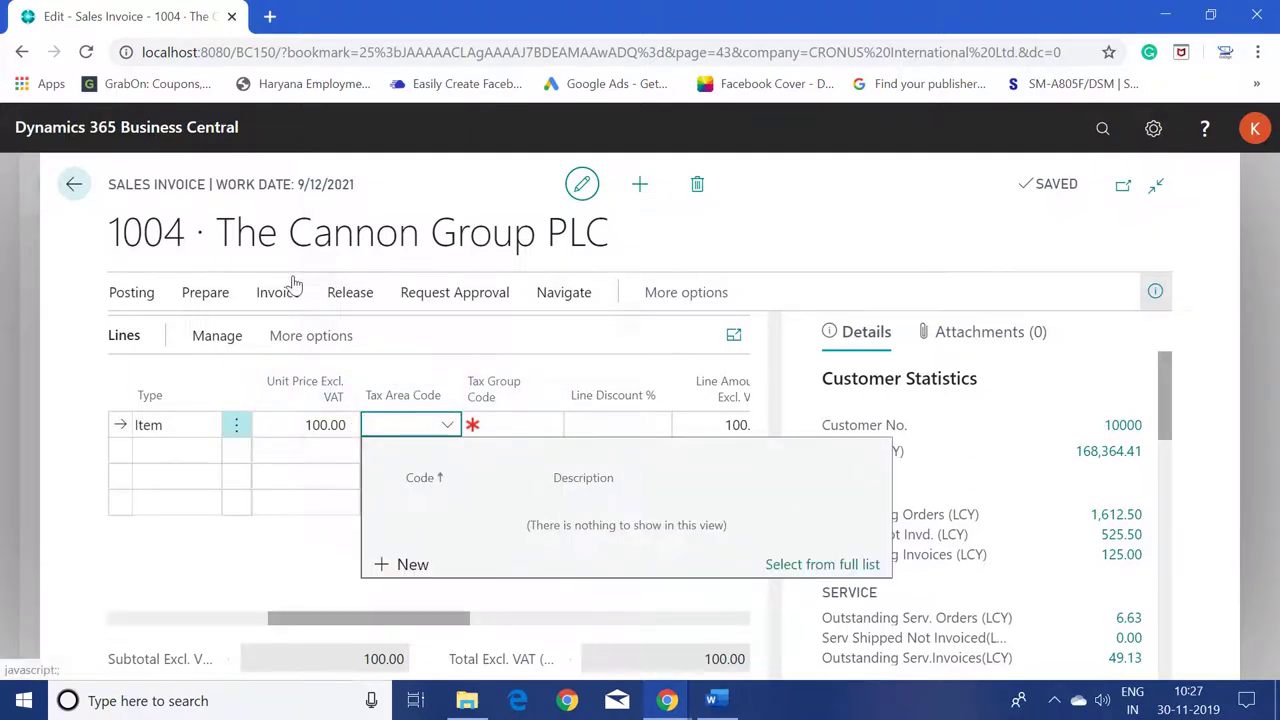
{"action": "left_click", "coordinate": [138, 294]}
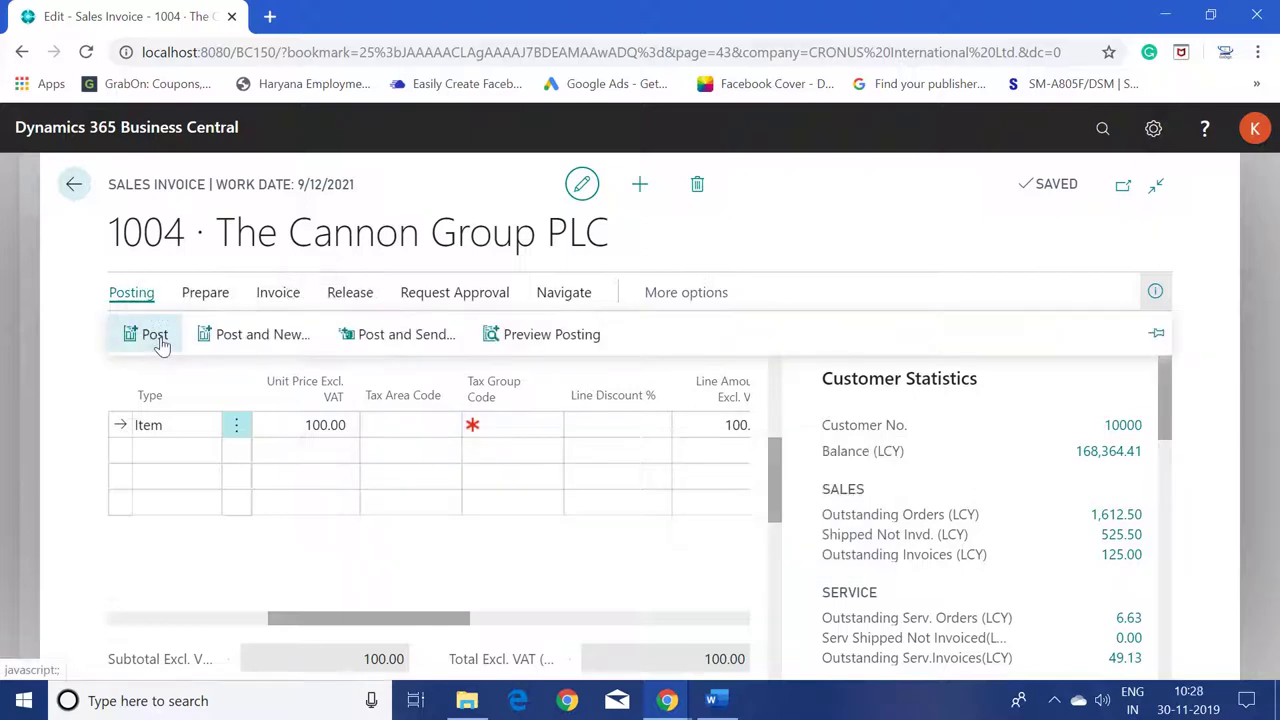
- Post sales invoice 1004 and open the resulting posted invoice 103032
{"action": "left_click", "coordinate": [155, 336]}
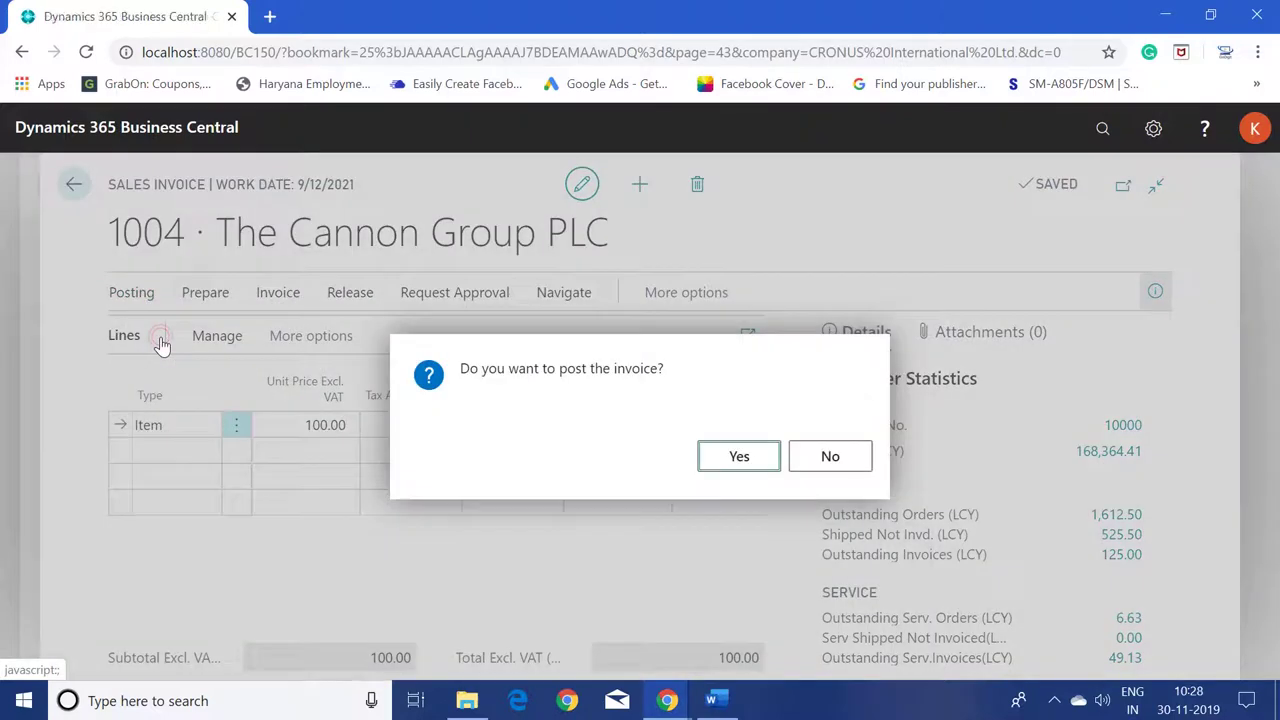
{"action": "left_click", "coordinate": [737, 458]}
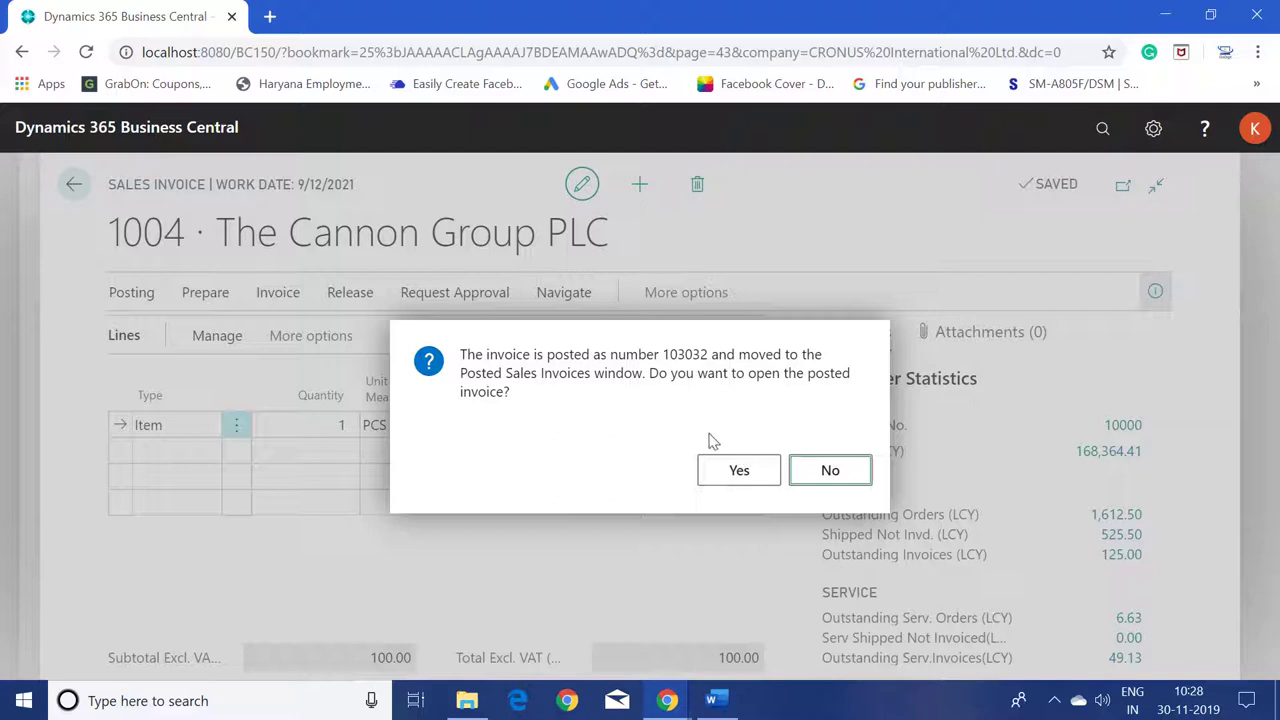
{"action": "left_click", "coordinate": [714, 471]}
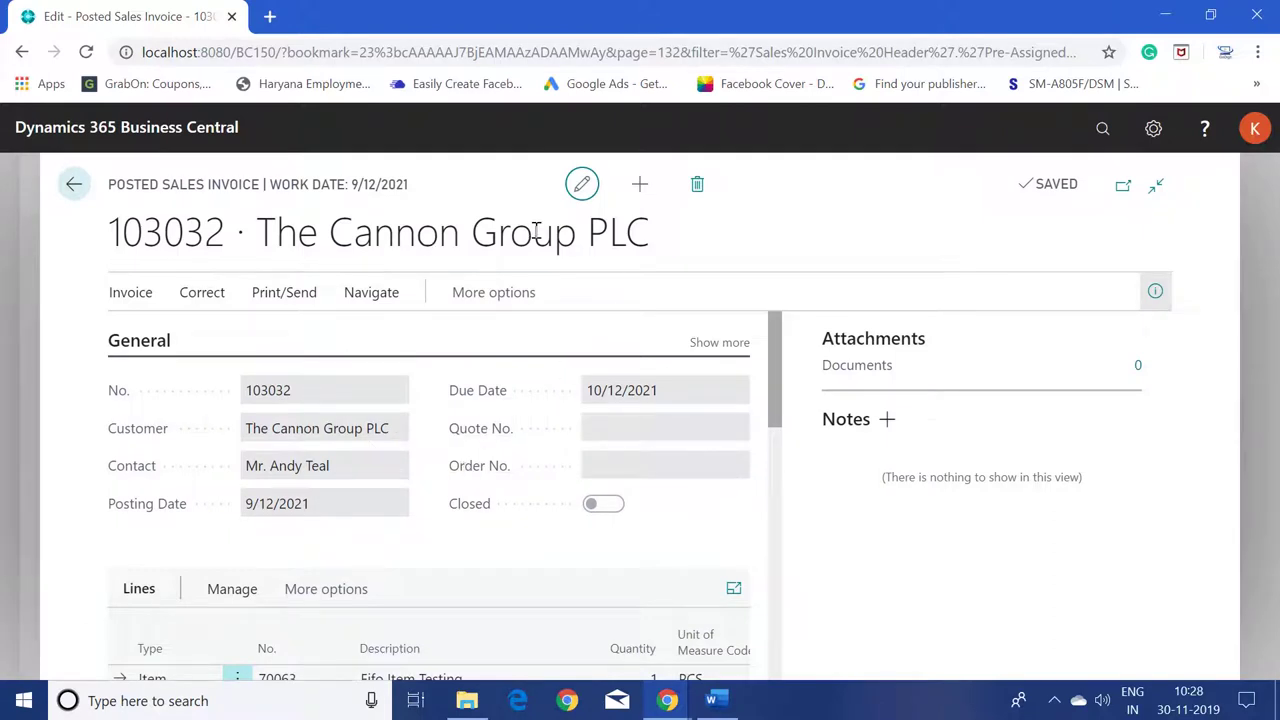
- Run Navigate on posted invoice 103032 to list its related entries, including five G/L entries
{"action": "left_click", "coordinate": [372, 293]}
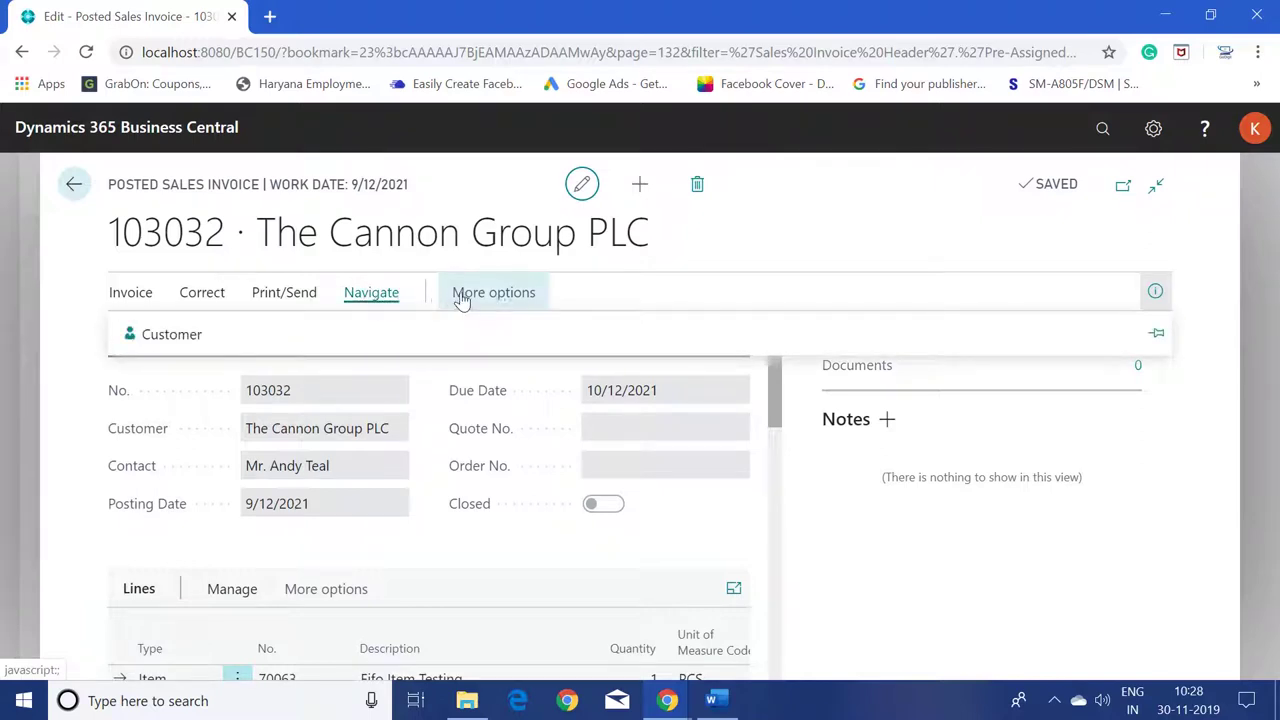
{"action": "left_click", "coordinate": [515, 297]}
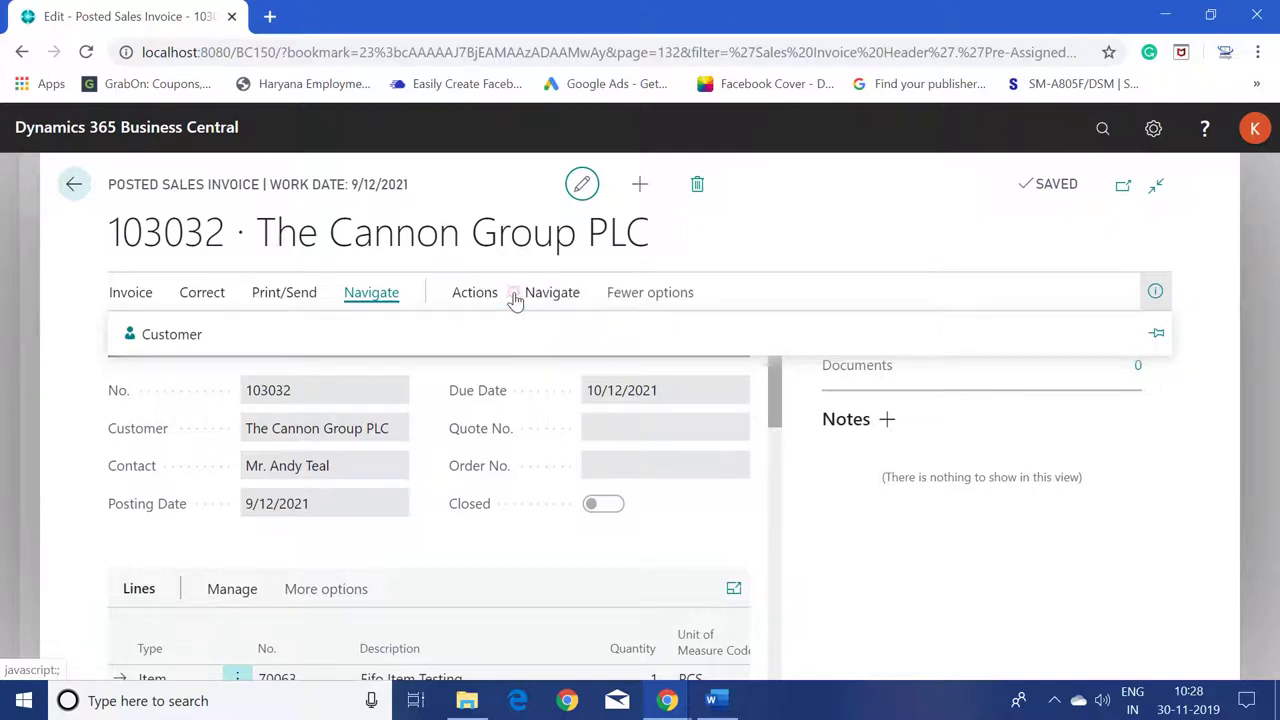
{"action": "left_click", "coordinate": [551, 298]}
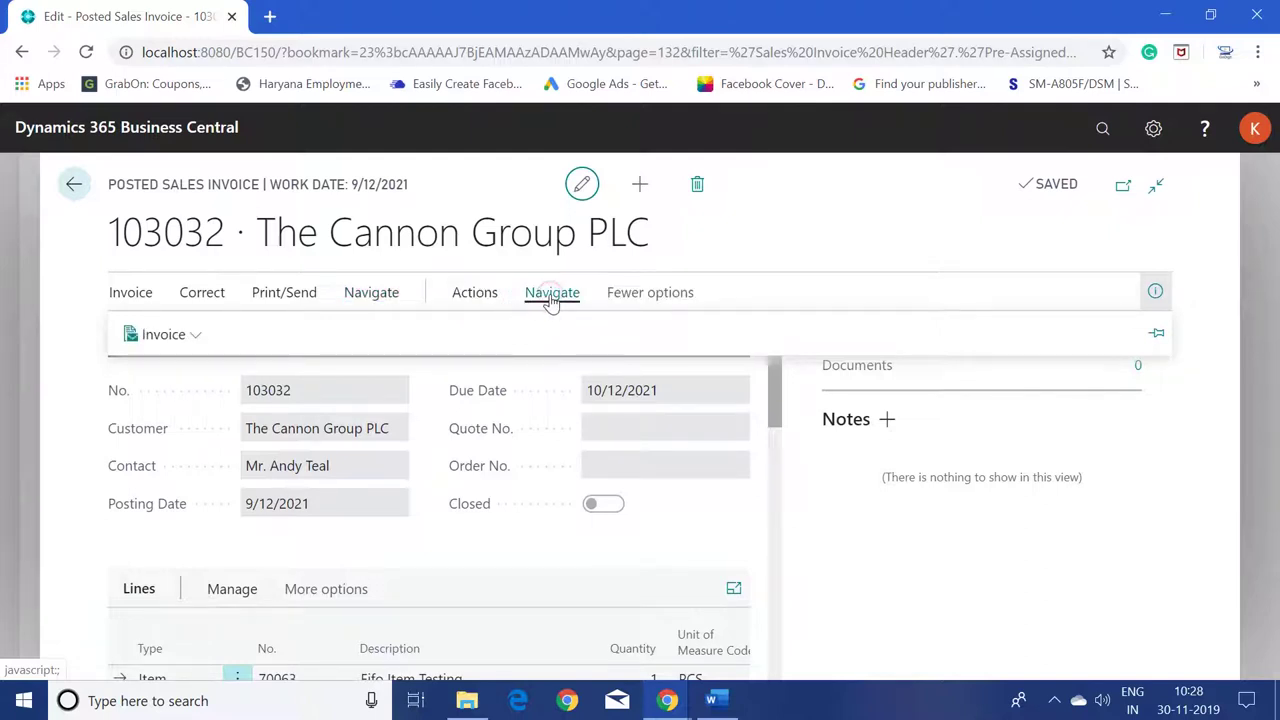
{"action": "left_click", "coordinate": [197, 337]}
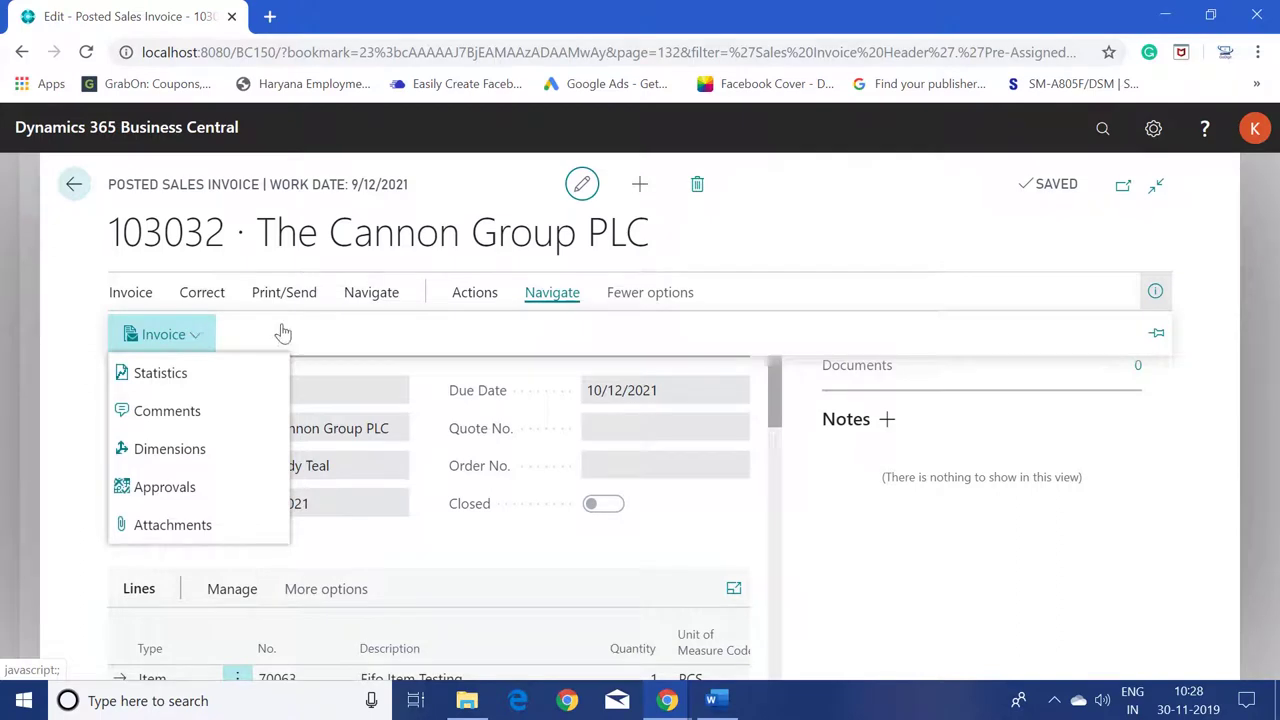
{"action": "left_click", "coordinate": [471, 293]}
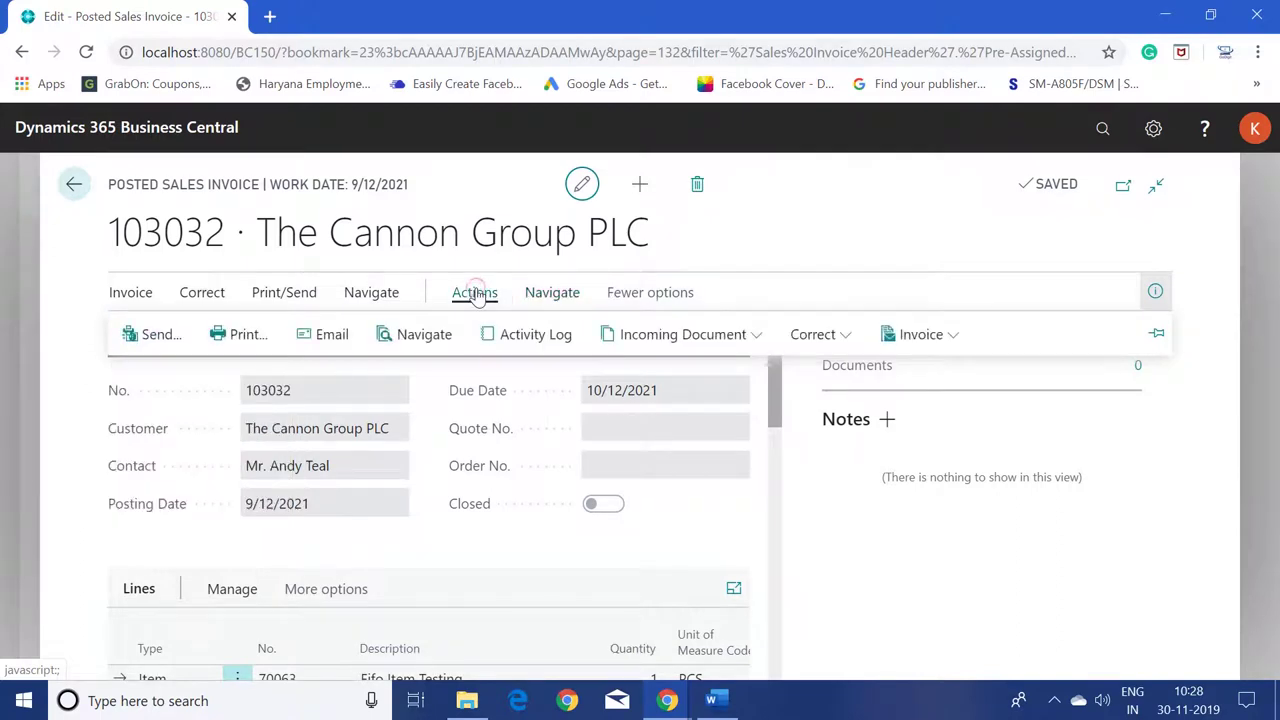
{"action": "left_click", "coordinate": [424, 334]}
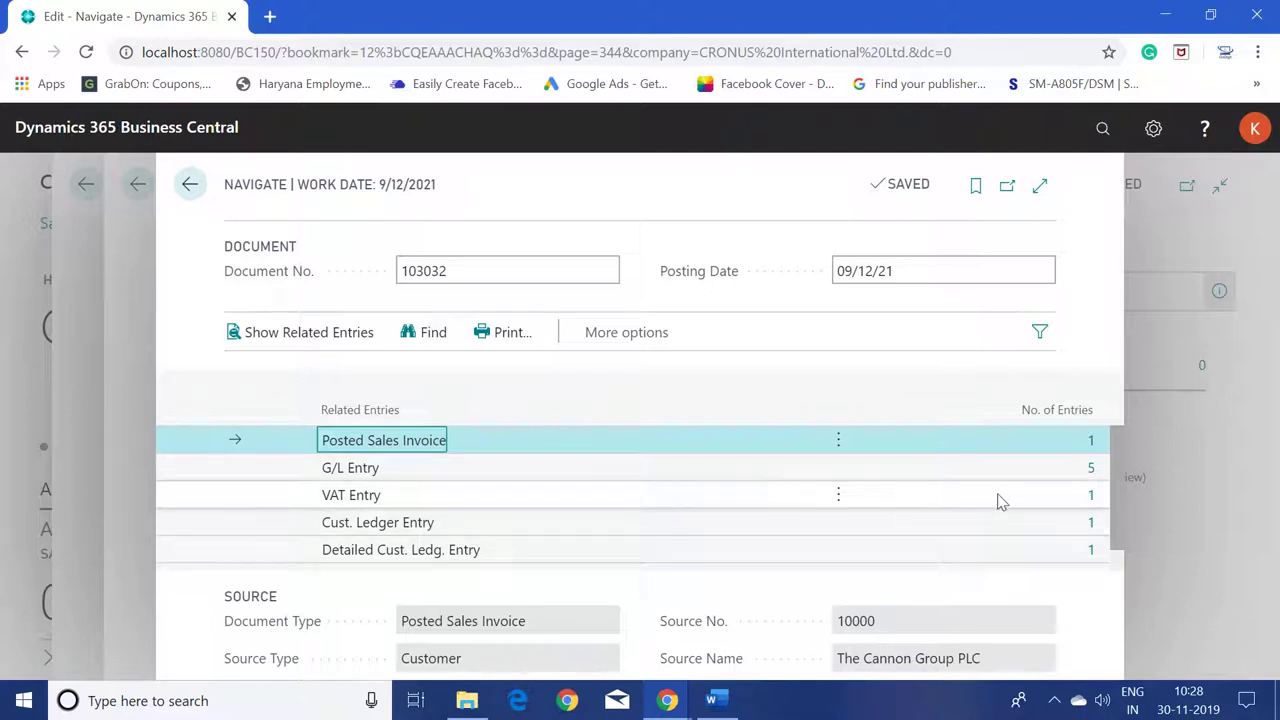
- Open invoice 103032's five G/L entries and check the Document Type column options
{"action": "left_click", "coordinate": [1095, 476]}
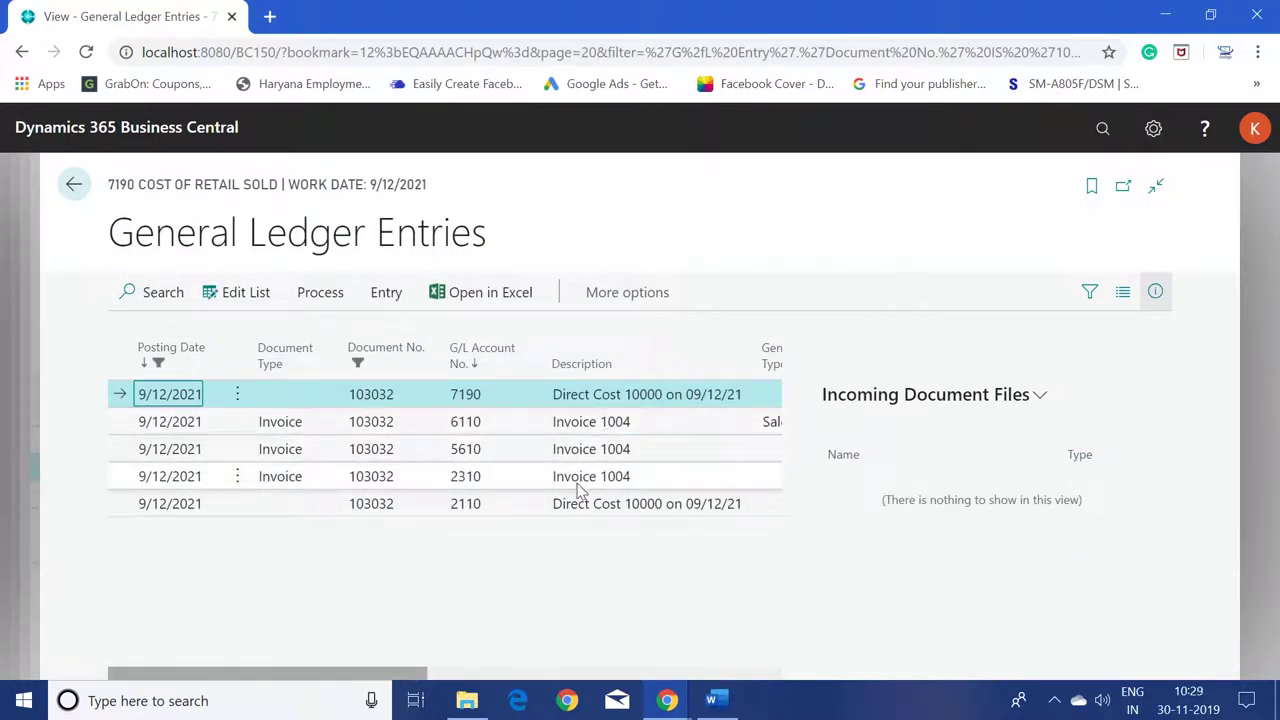
{"action": "left_click", "coordinate": [299, 365]}
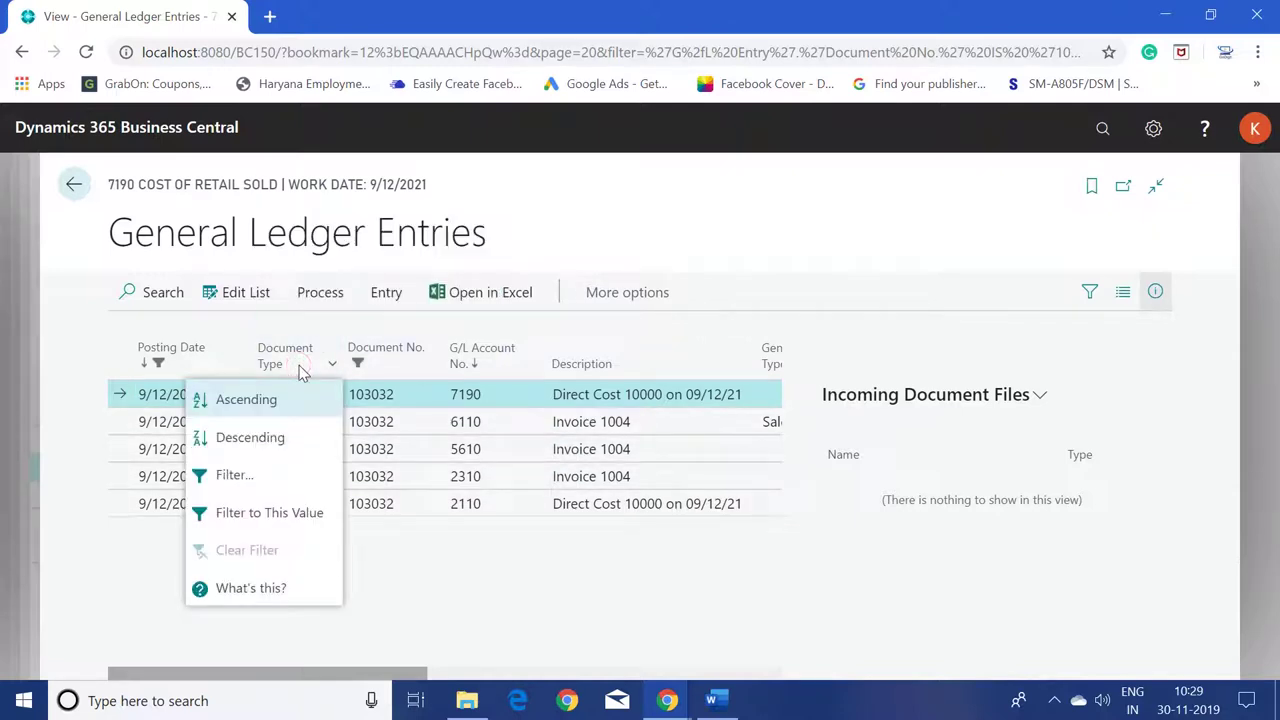
{"action": "left_click", "coordinate": [326, 363]}
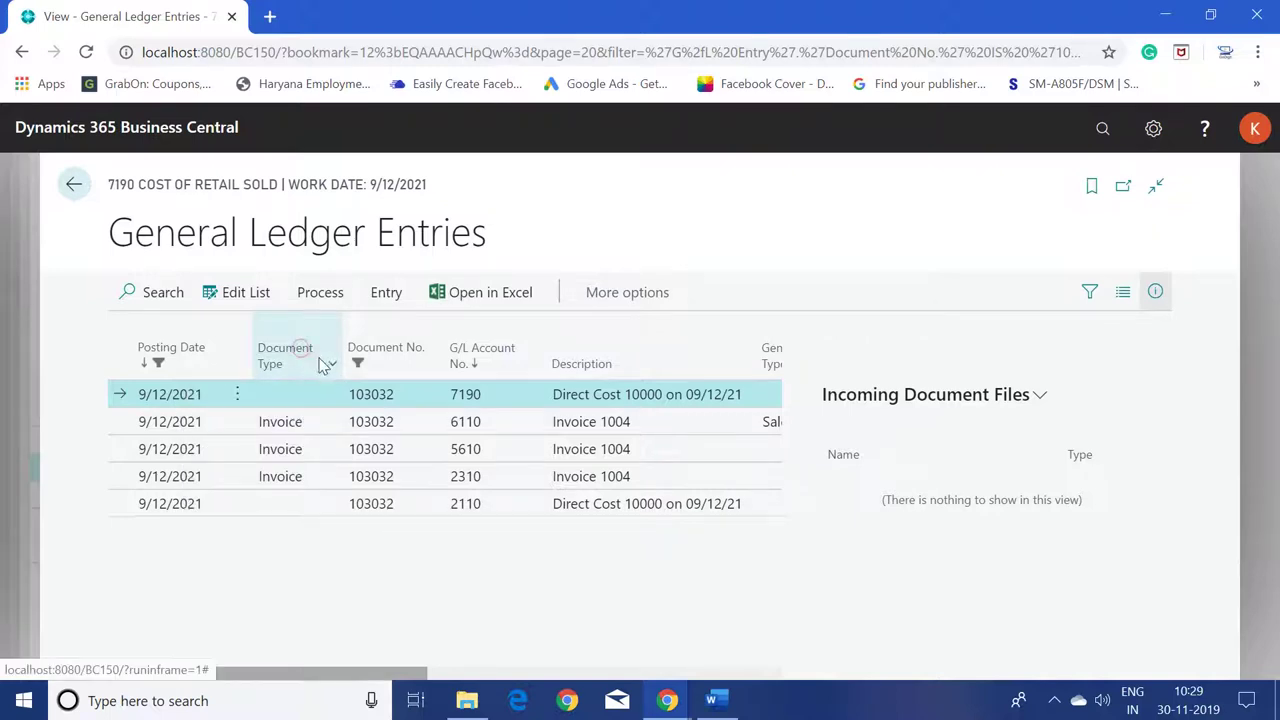
{"action": "left_click", "coordinate": [332, 364]}
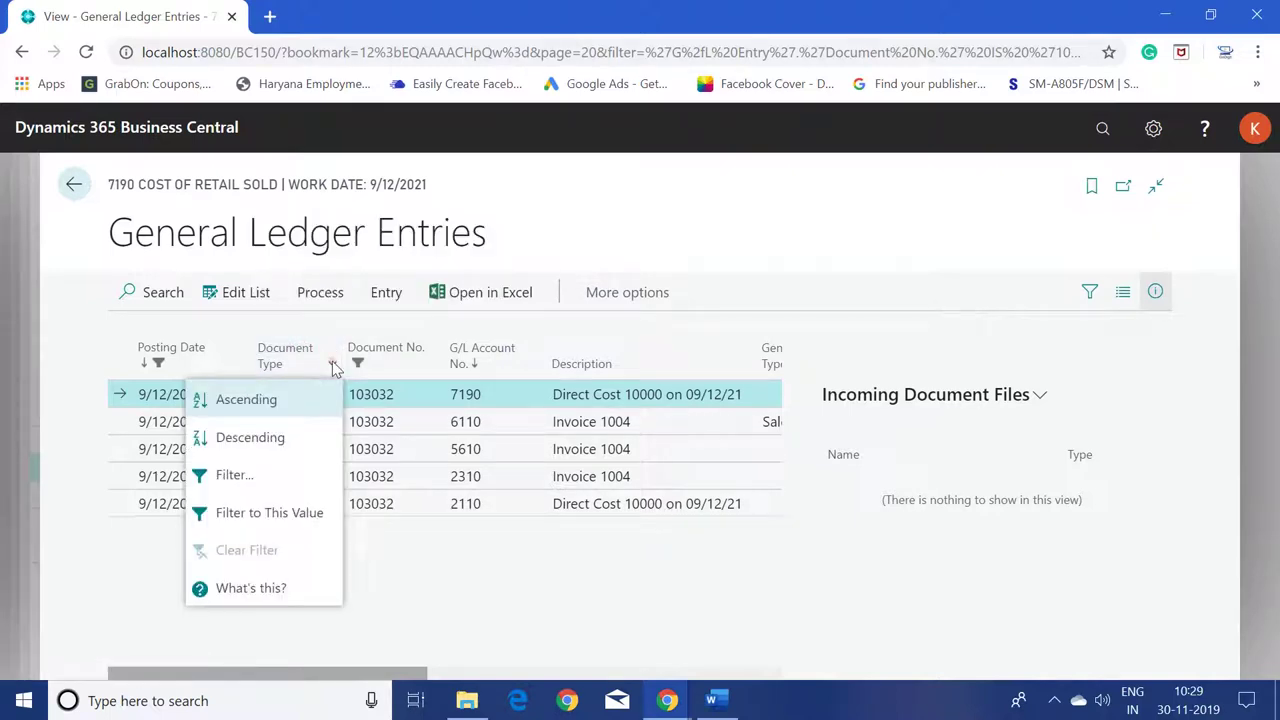
{"action": "left_click", "coordinate": [332, 368]}
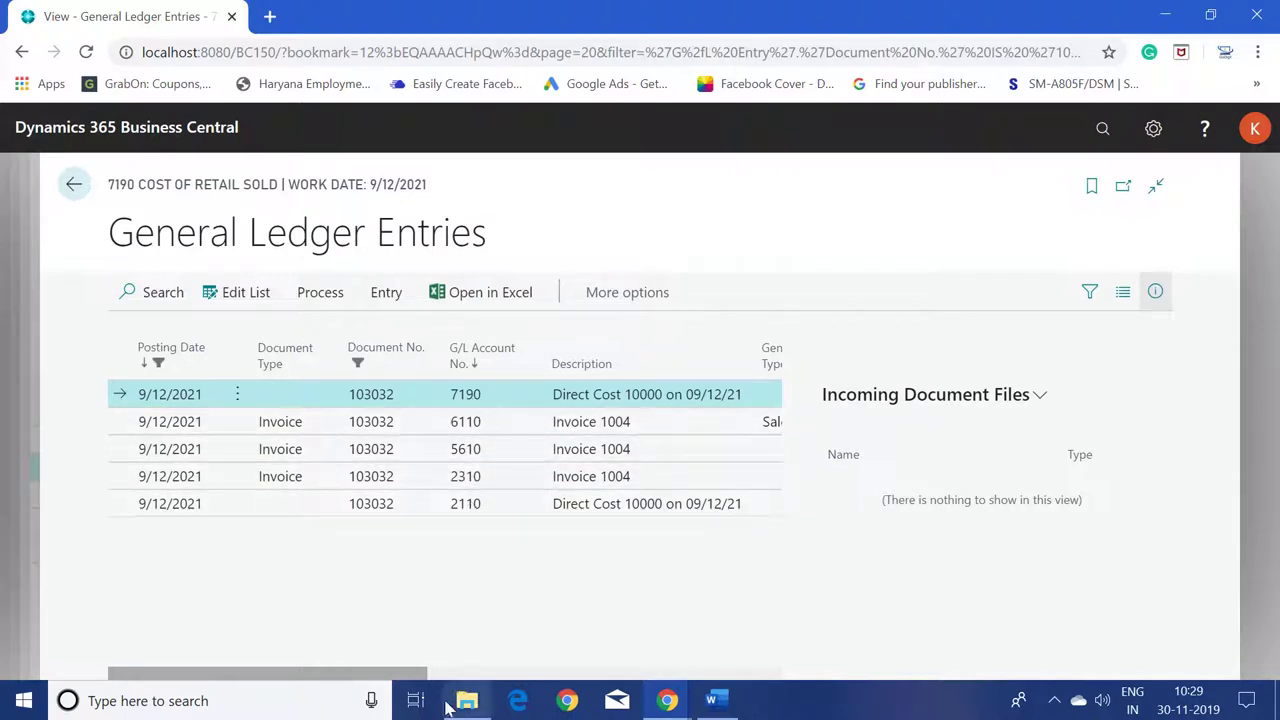
{"action": "left_click_drag", "start_coordinate": [420, 677], "coordinate": [663, 655]}
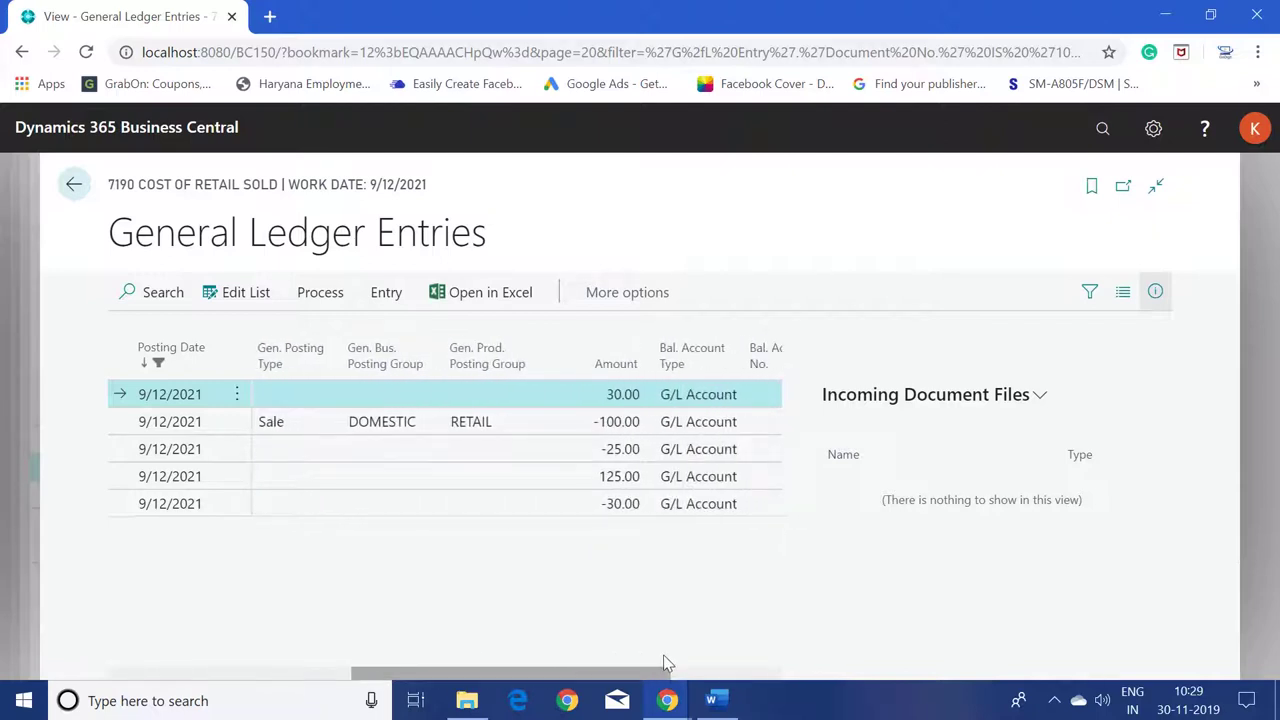
{"action": "left_click", "coordinate": [621, 397]}
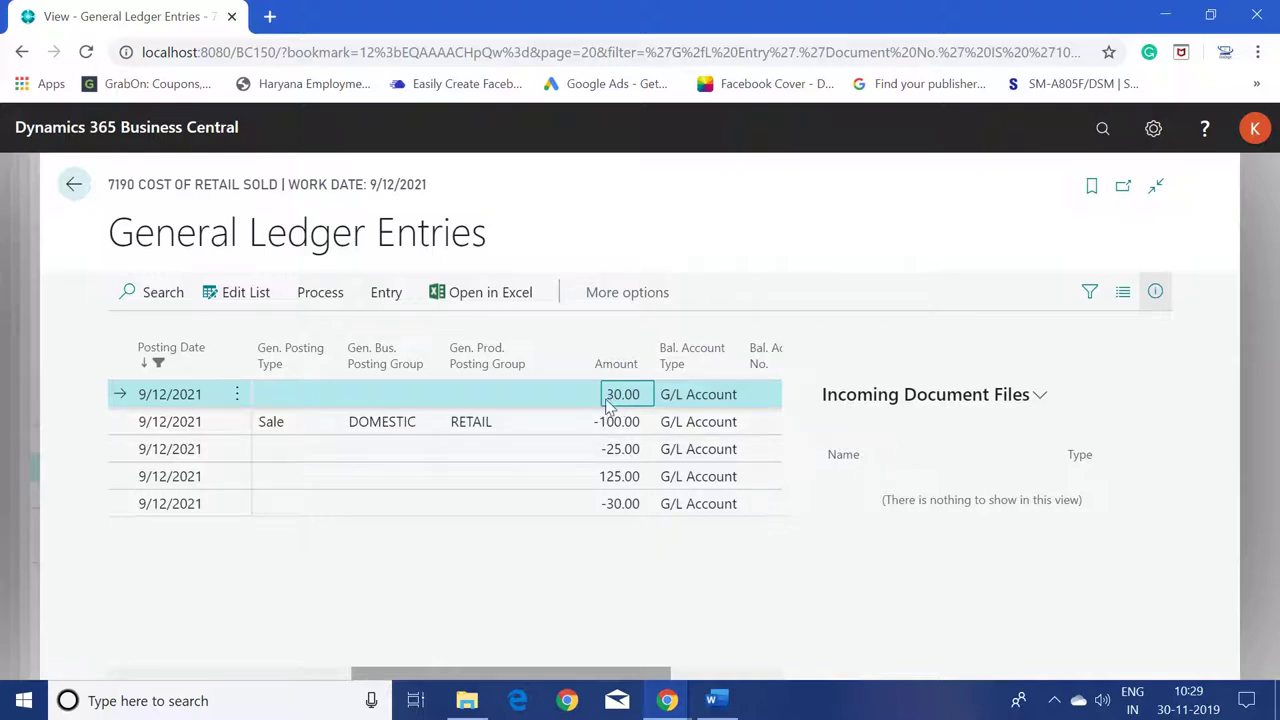
{"action": "left_click", "coordinate": [612, 505]}
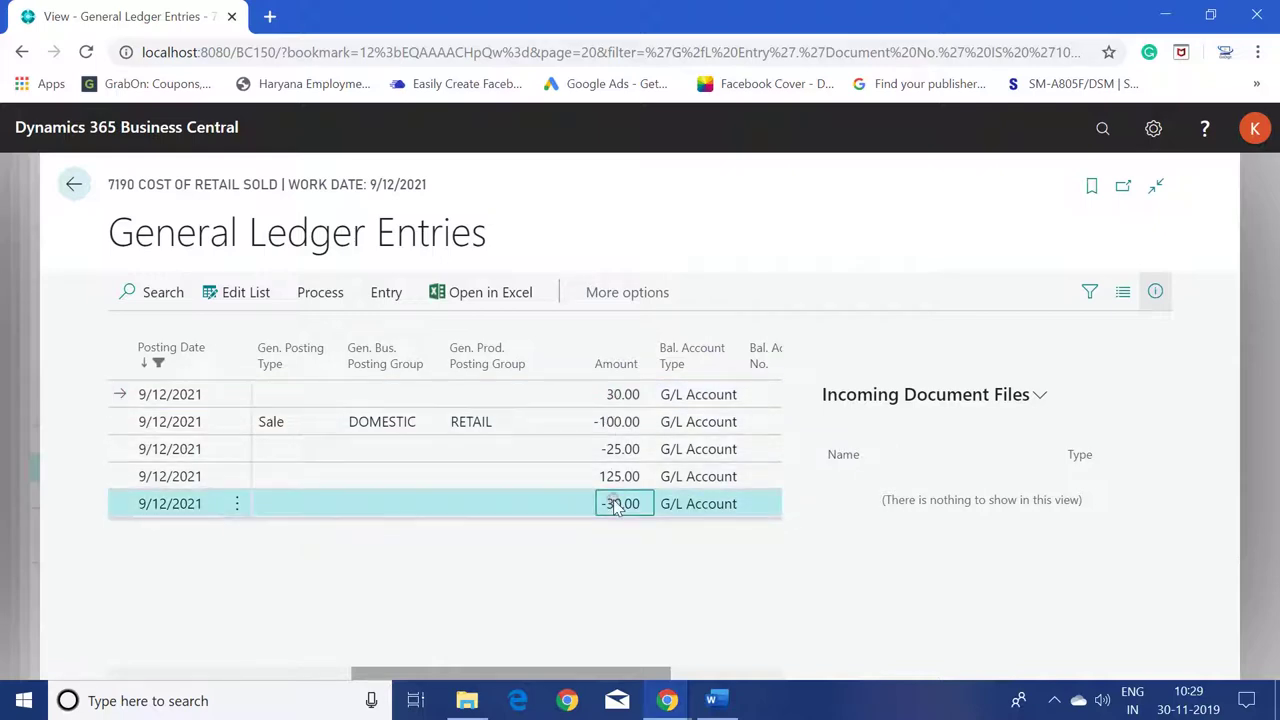
{"action": "left_click", "coordinate": [622, 400]}
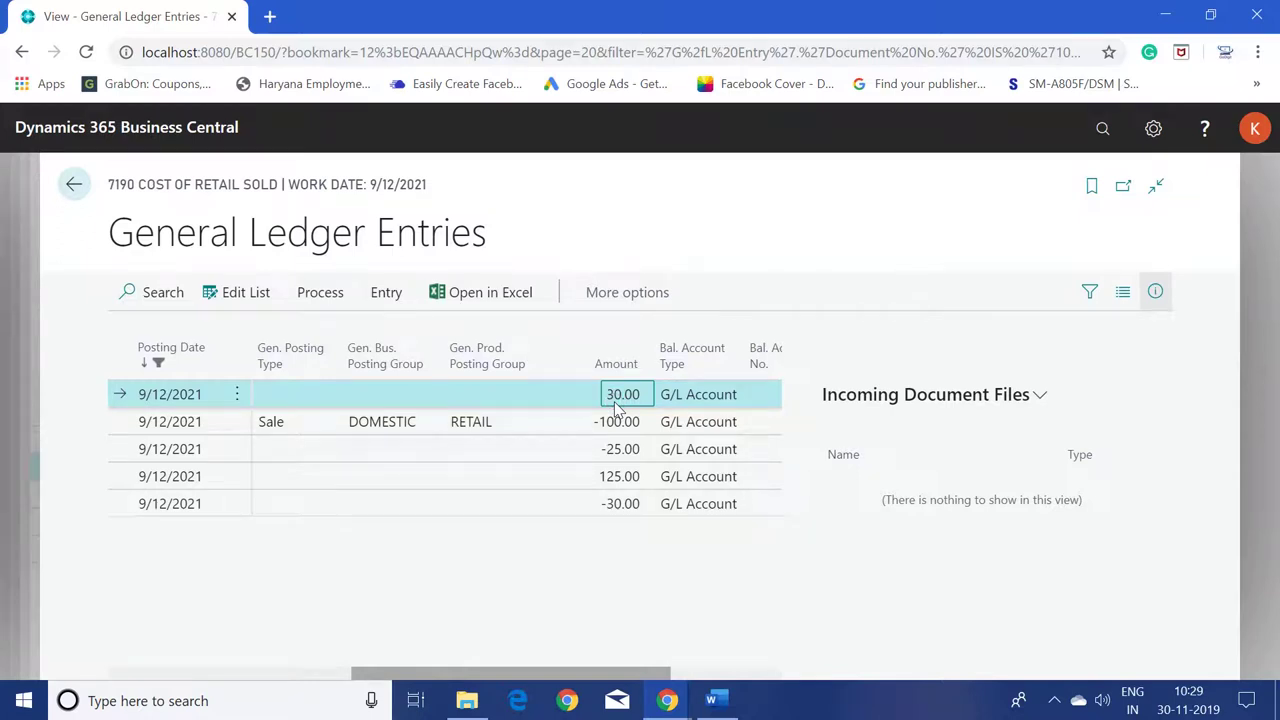
{"action": "left_click", "coordinate": [563, 508]}
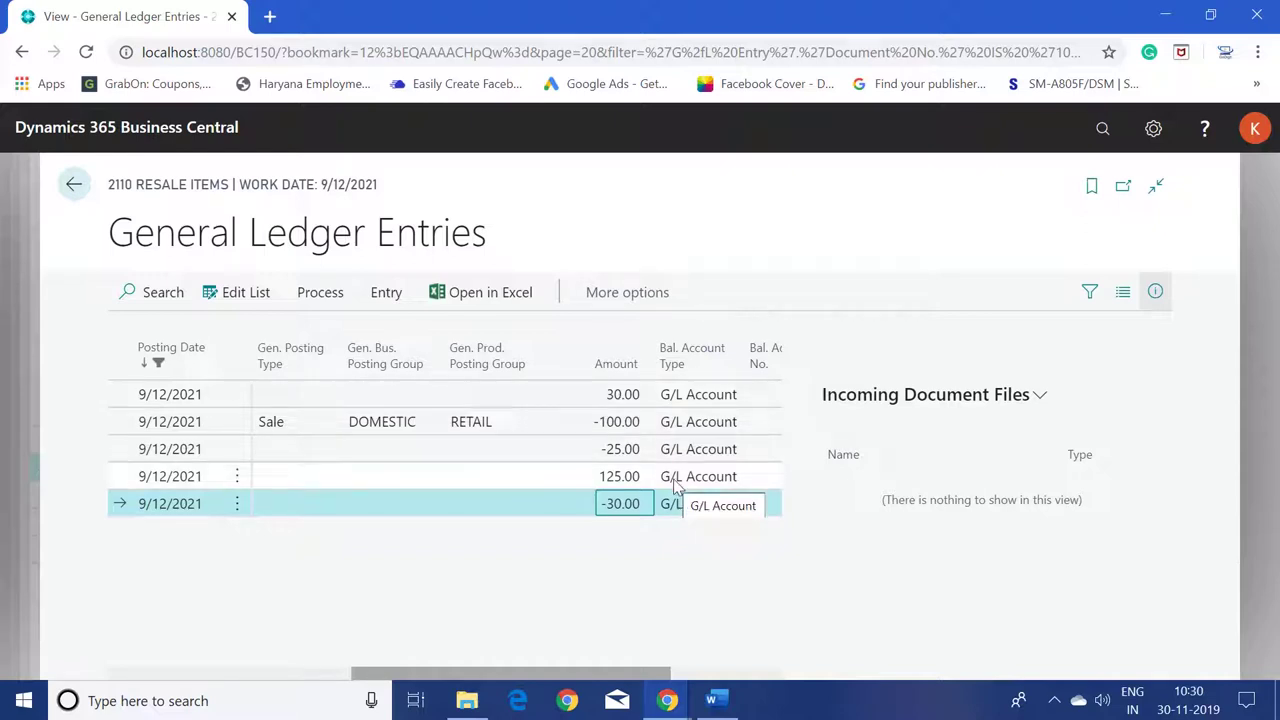
- Start a new sales invoice for customer 10000, The Cannon Group PLC
{"action": "key", "text": "Escape"}
{"action": "key", "text": "Escape"}
{"action": "key", "text": "Escape"}
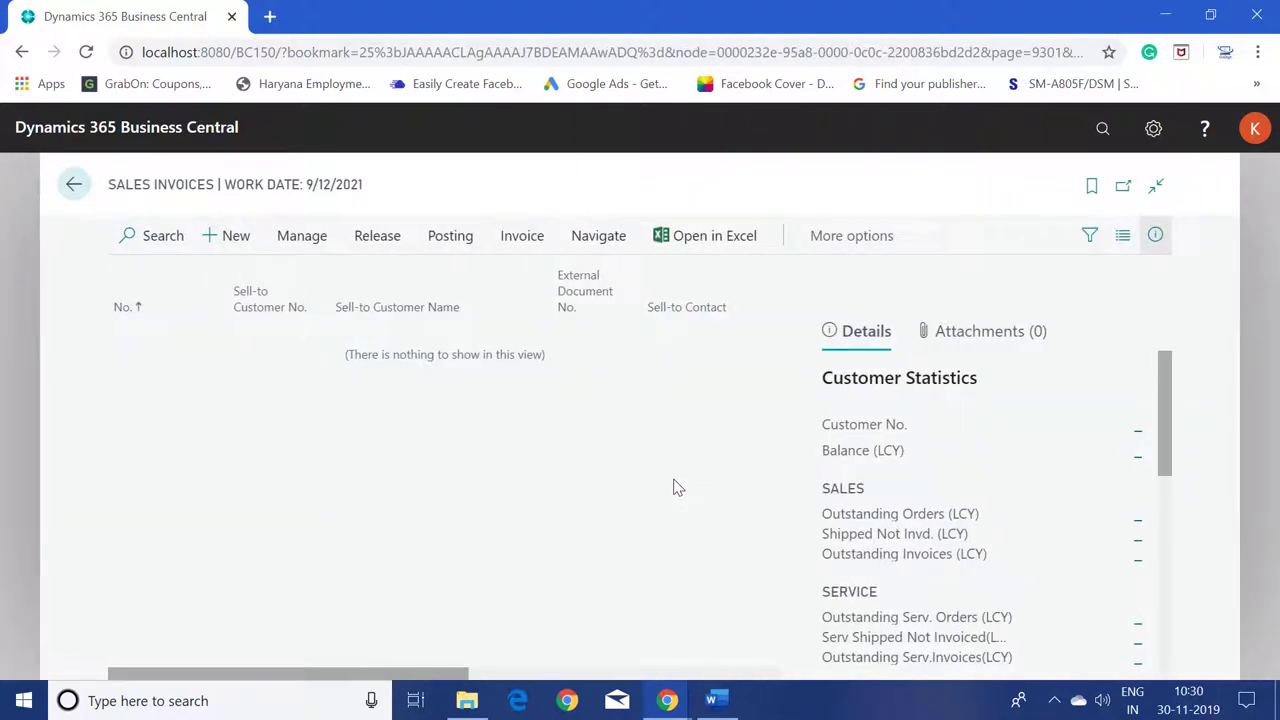
{"action": "left_click", "coordinate": [232, 238]}
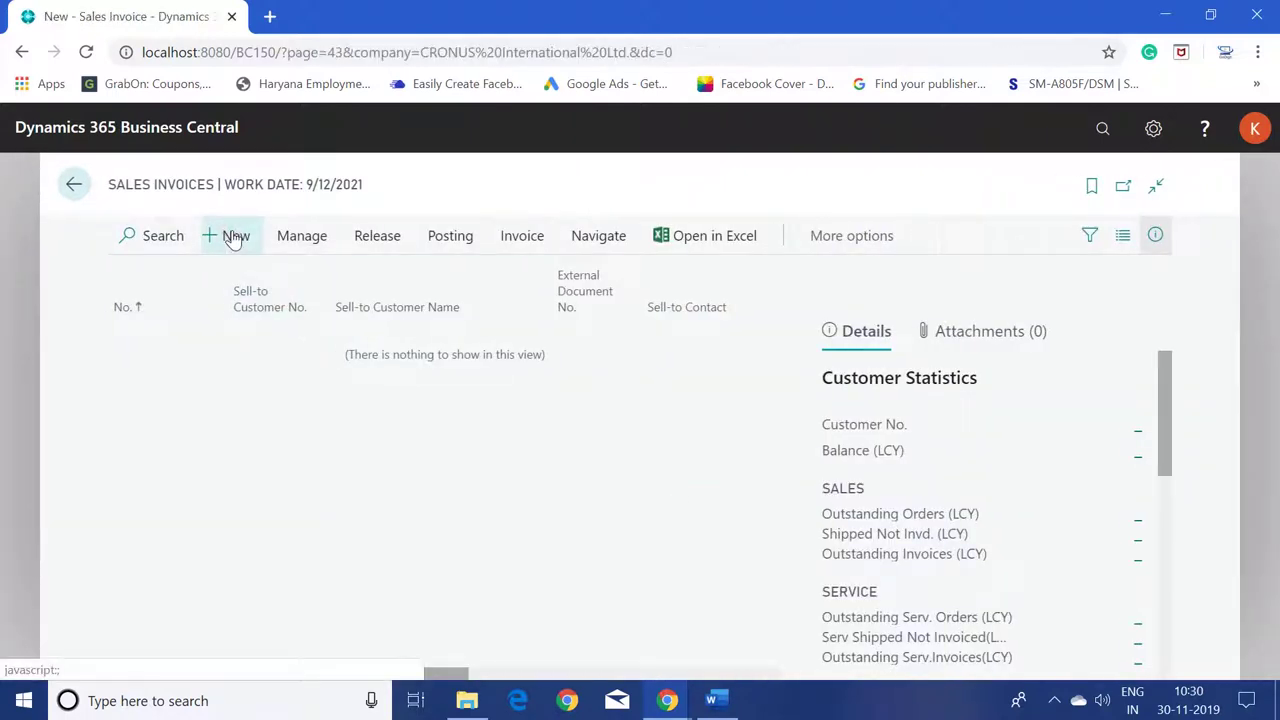
{"action": "type", "text": "1"}
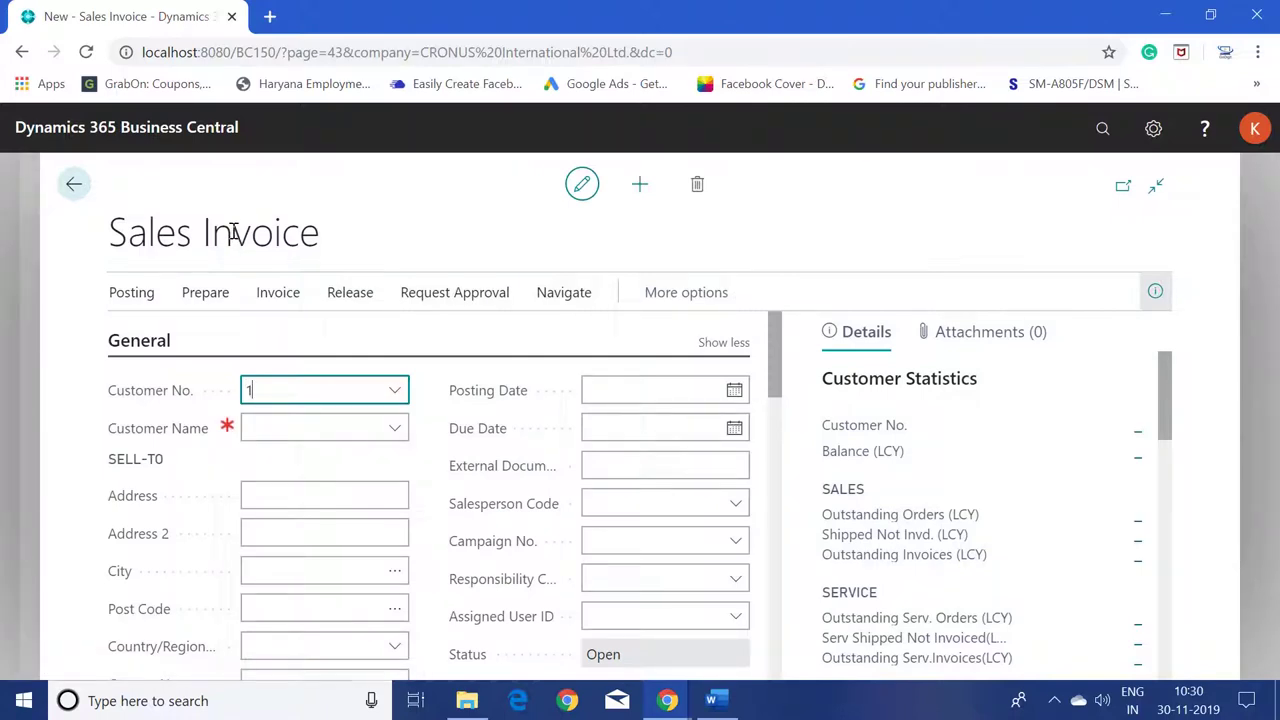
{"action": "type", "text": "0000"}
{"action": "key", "text": "Tab"}
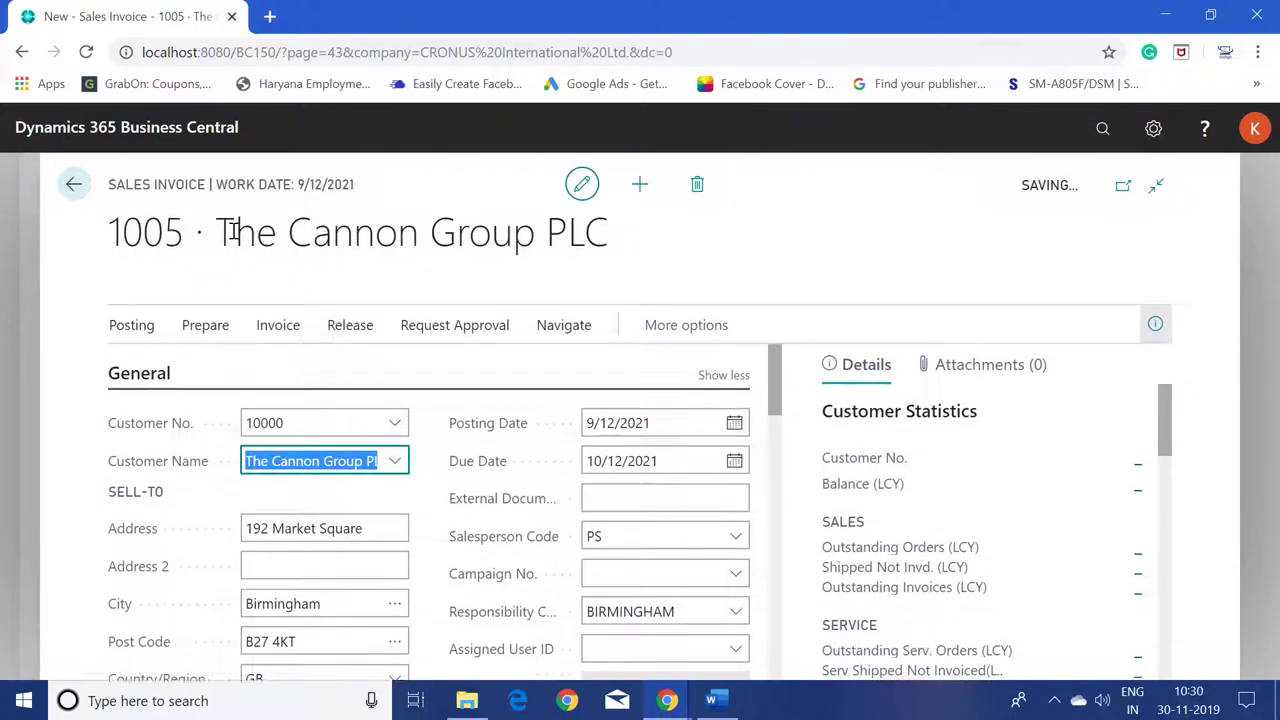
{"action": "left_click_drag", "start_coordinate": [778, 409], "coordinate": [771, 503]}
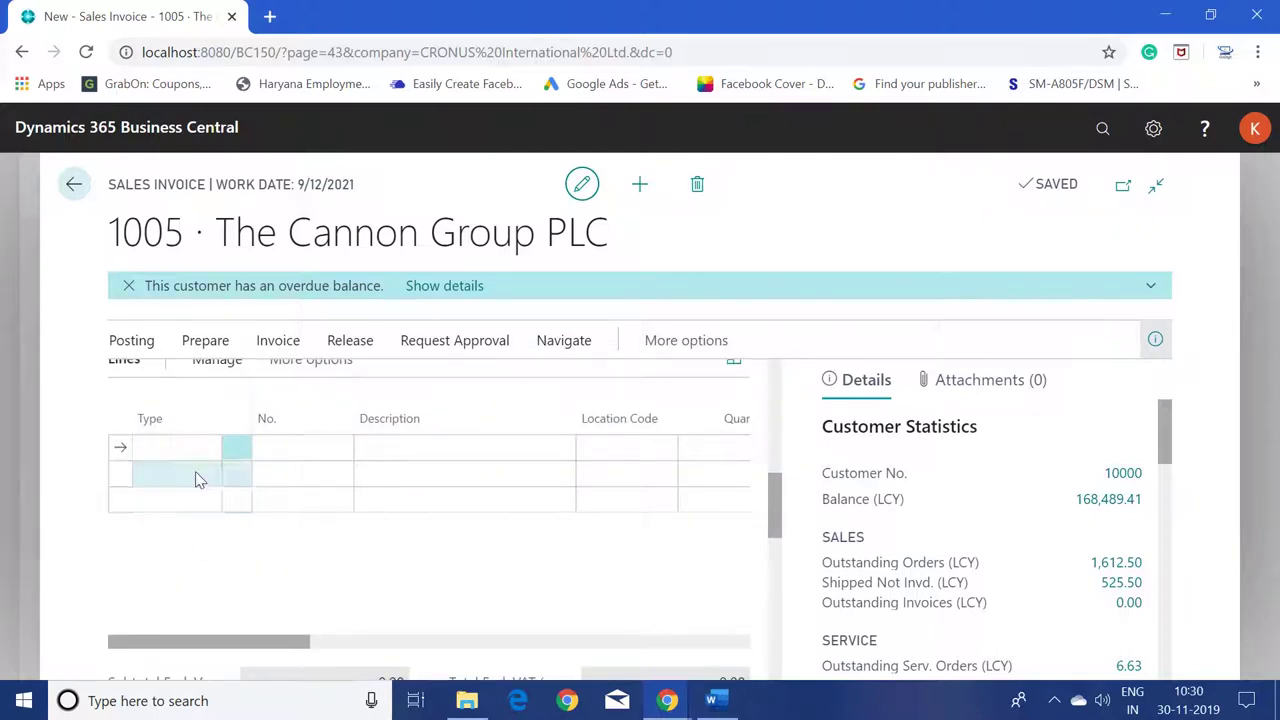
- Add an item line for 70063 with quantity 1 and unit price 200.00
{"action": "left_click", "coordinate": [175, 447]}
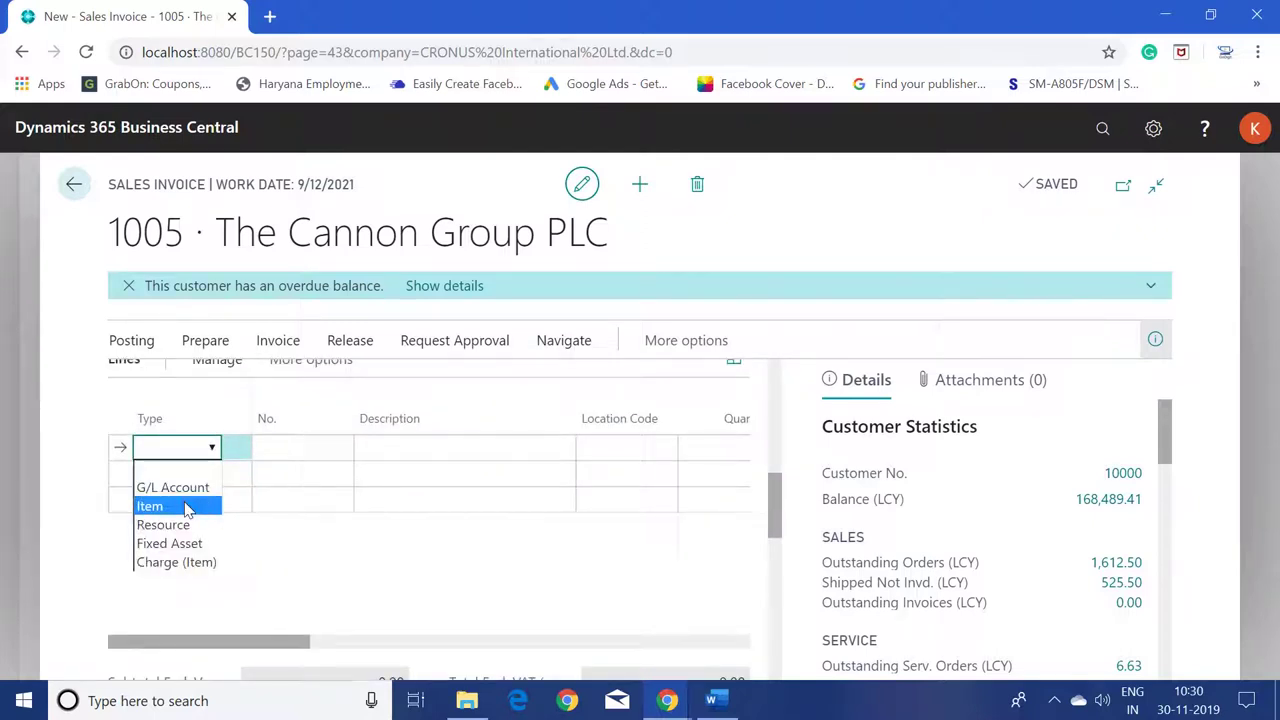
{"action": "left_click", "coordinate": [187, 507]}
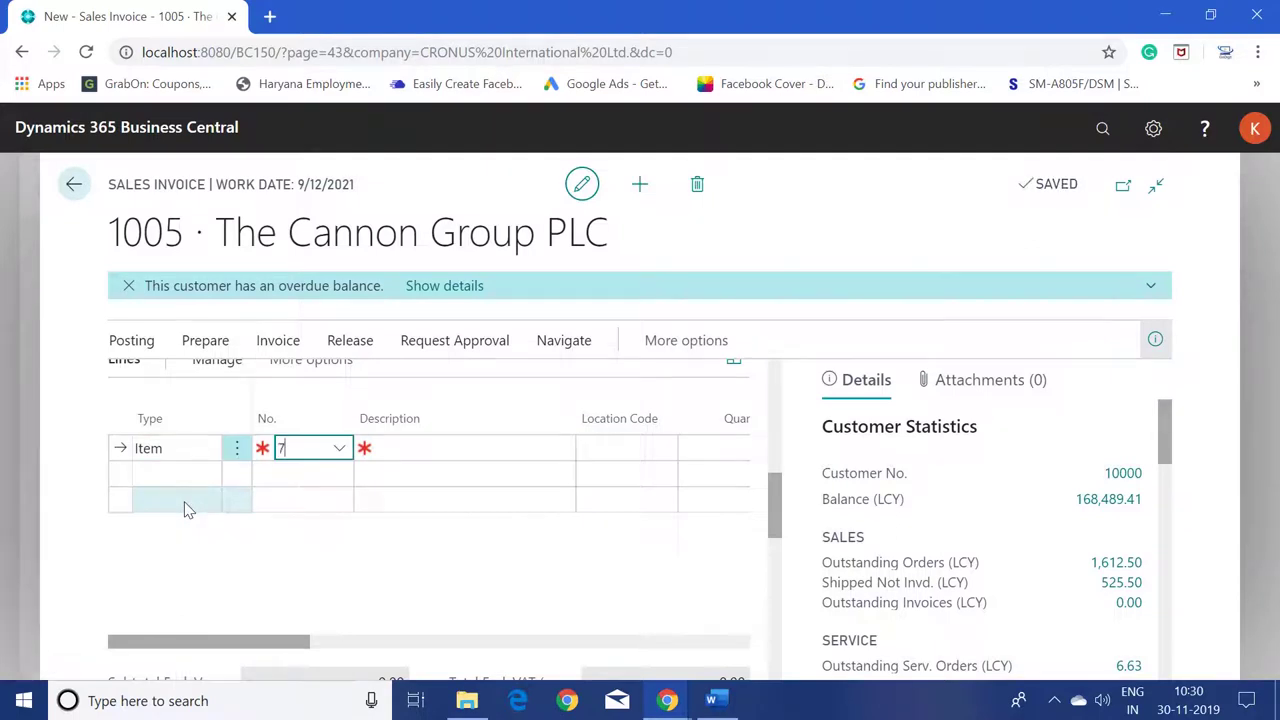
{"action": "type", "text": "70063"}
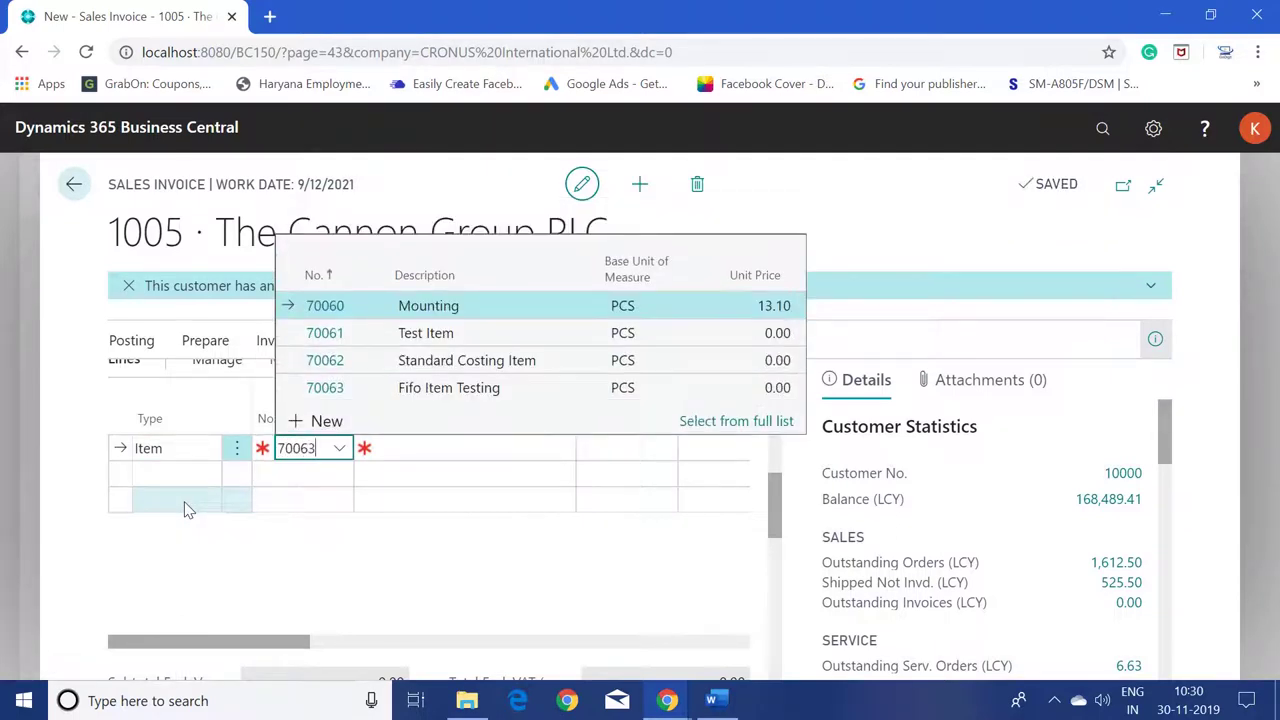
{"action": "key", "text": "Return"}
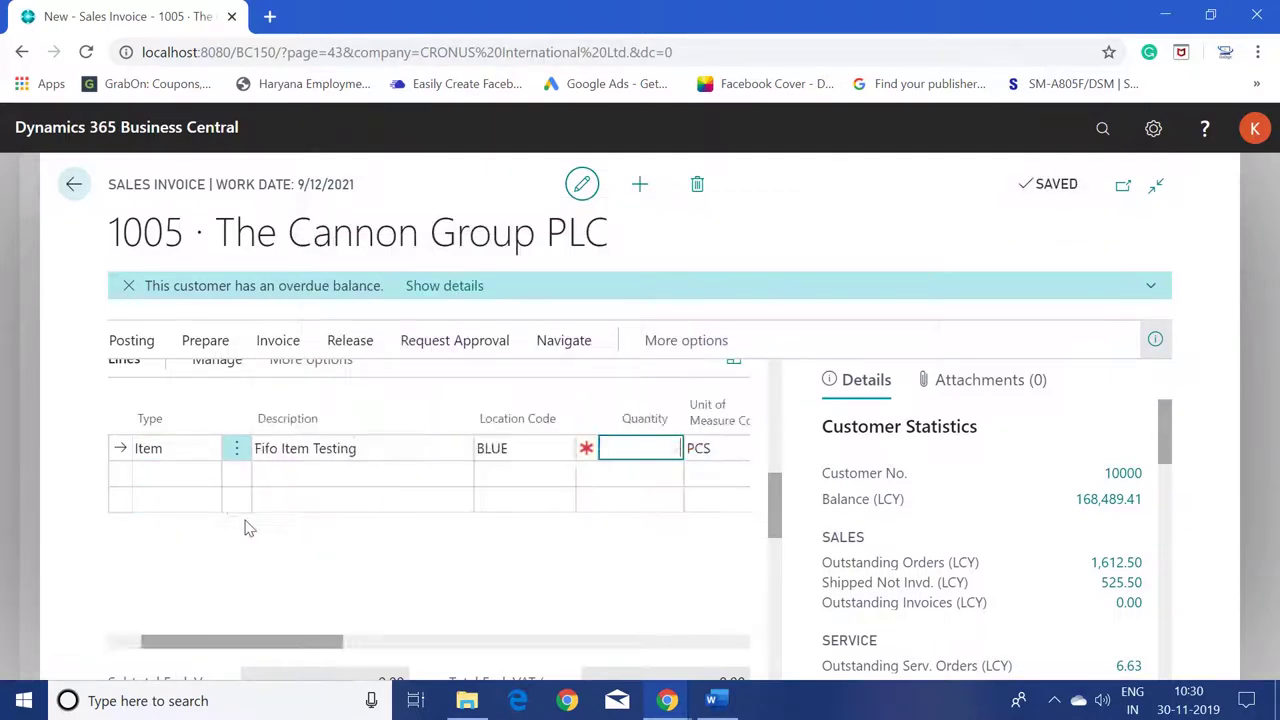
{"action": "type", "text": "1"}
{"action": "key", "text": "Tab"}
{"action": "key", "text": "Tab"}
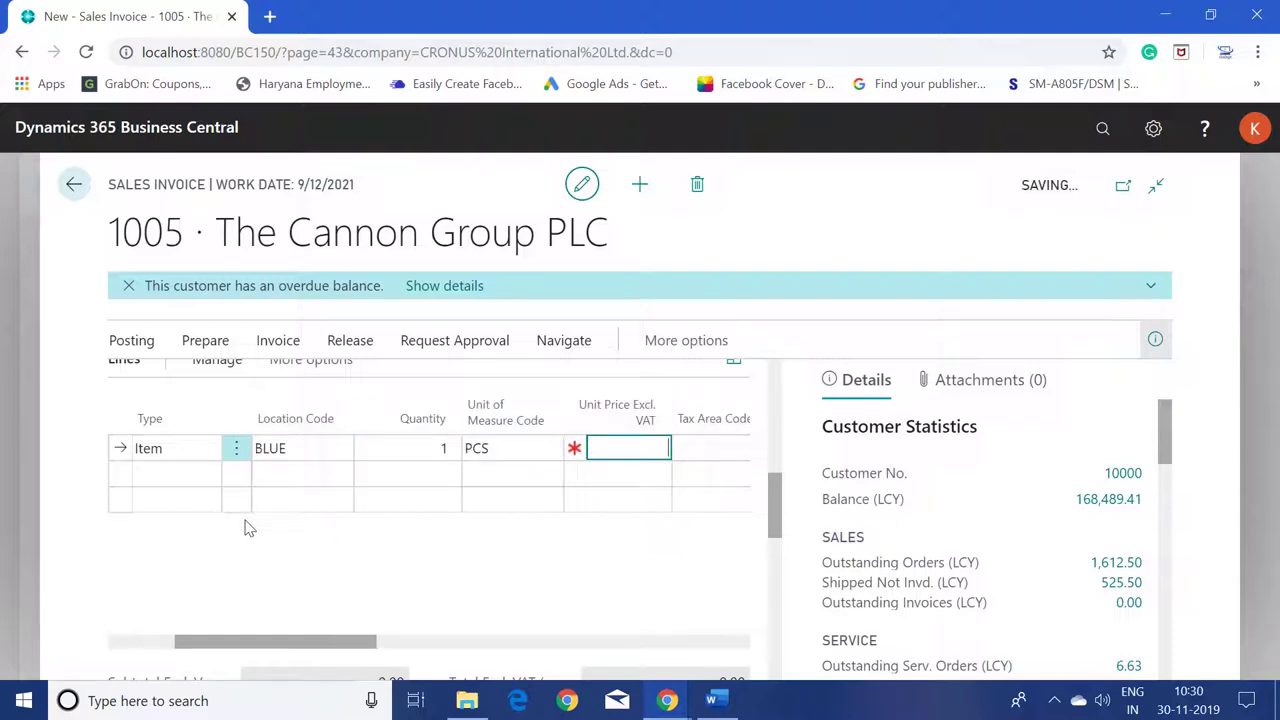
{"action": "type", "text": "200"}
{"action": "key", "text": "Tab"}
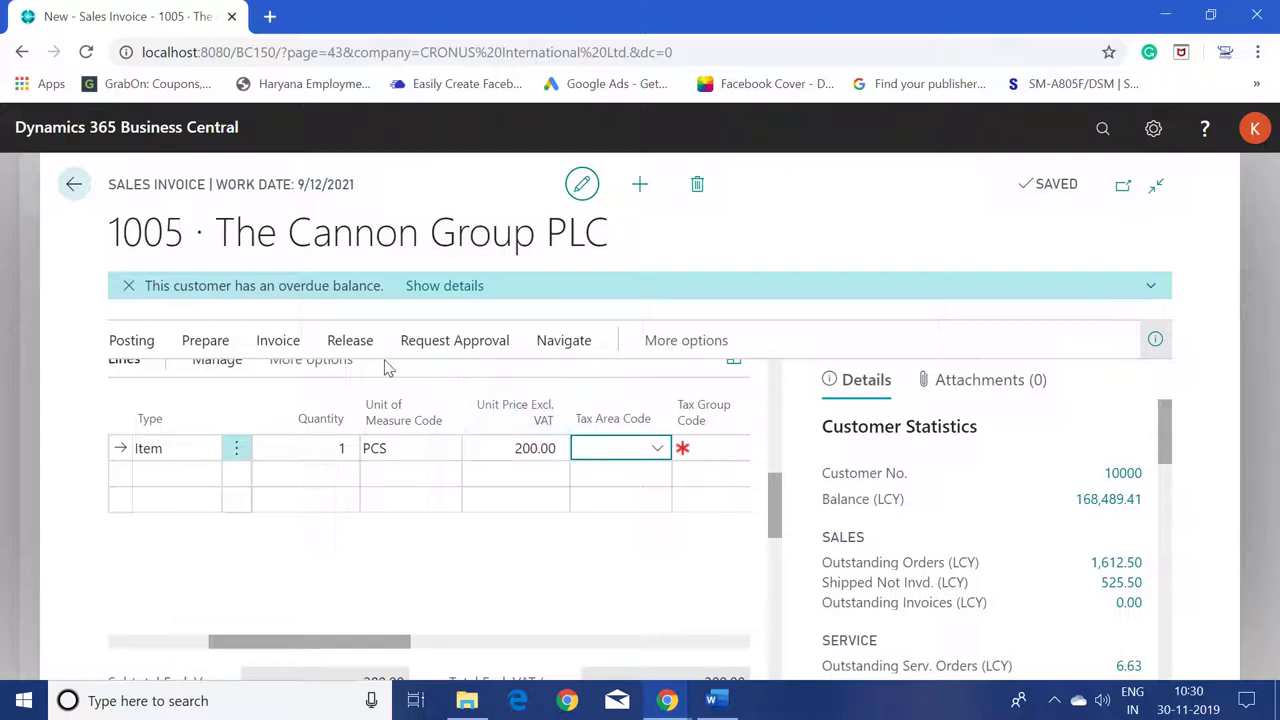
- Post sales invoice 1005 and open the resulting posted invoice 103033
{"action": "left_click", "coordinate": [140, 340]}
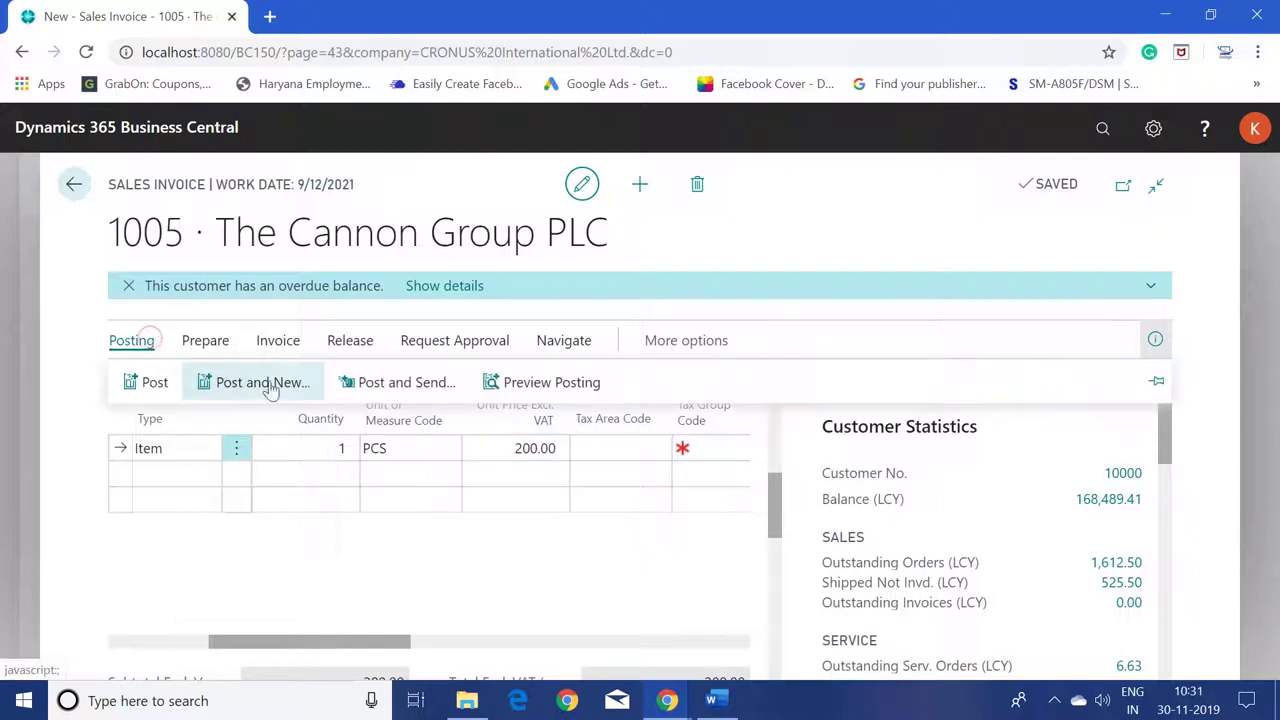
{"action": "left_click", "coordinate": [155, 381]}
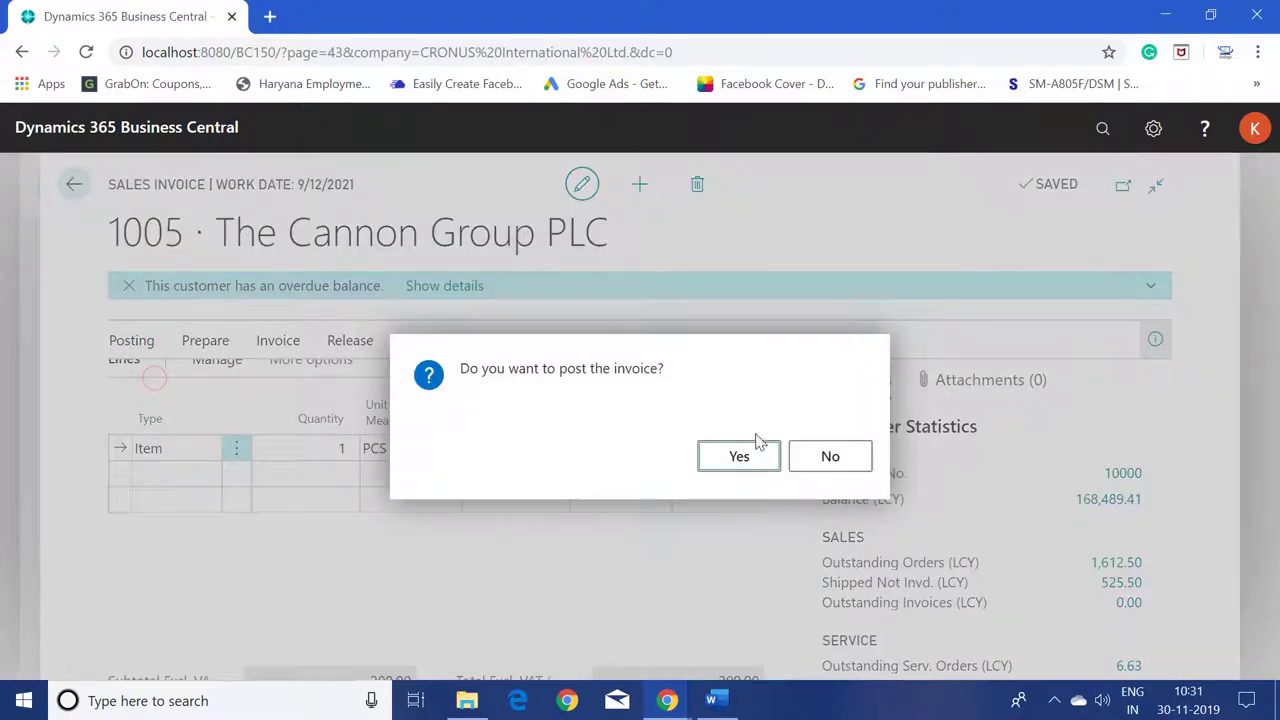
{"action": "left_click", "coordinate": [740, 455]}
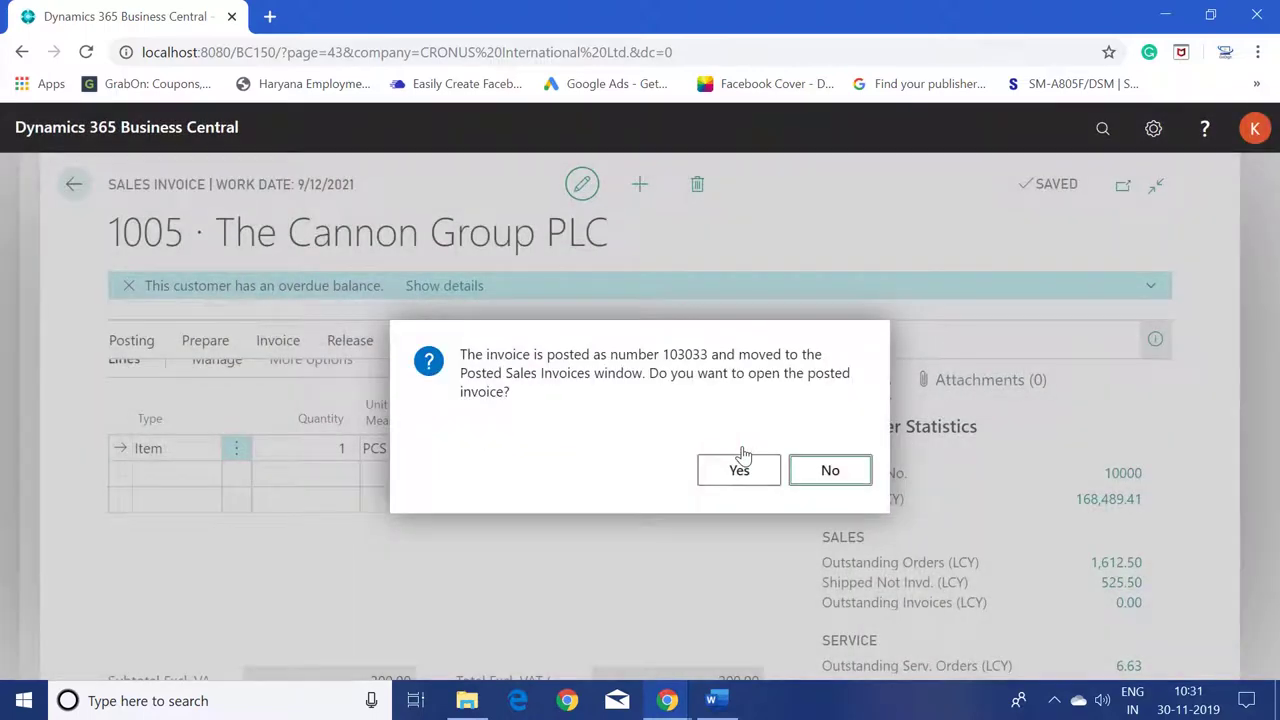
{"action": "left_click", "coordinate": [750, 478]}
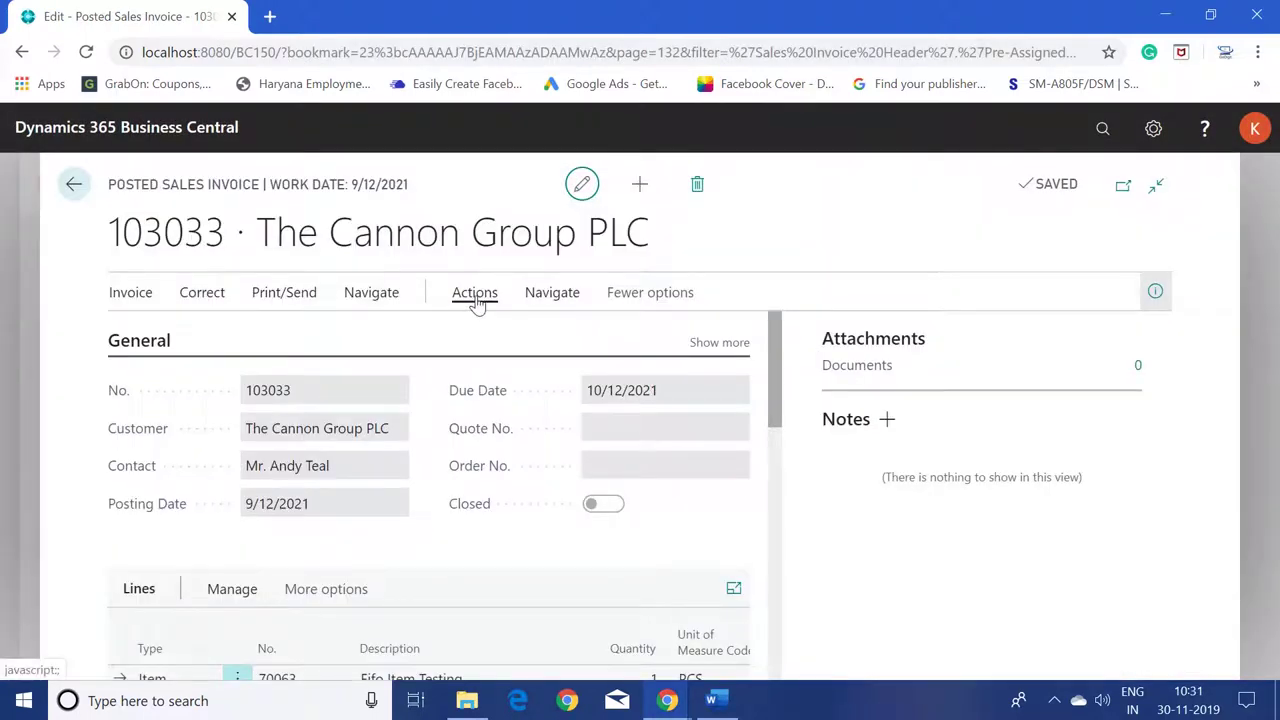
- Navigate from posted invoice 103033 to its seven general ledger entries
{"action": "left_click", "coordinate": [472, 300]}
{"action": "left_click", "coordinate": [434, 340]}
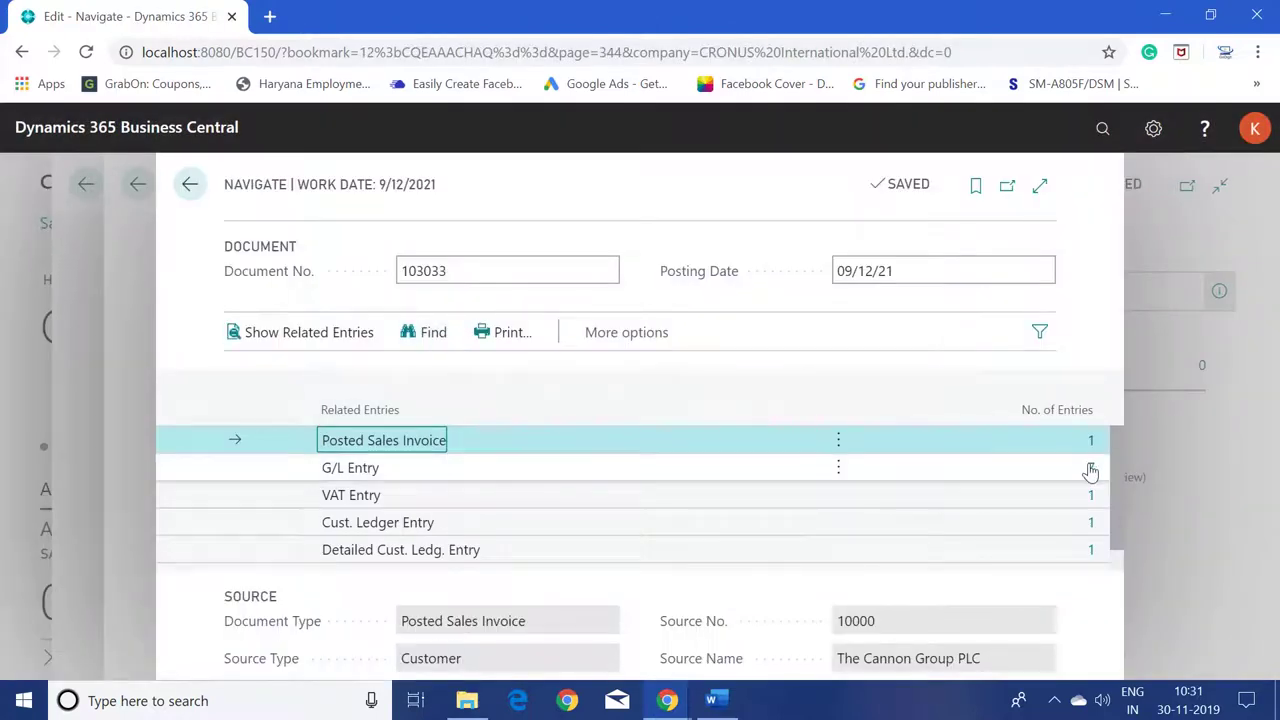
{"action": "left_click", "coordinate": [1089, 467]}
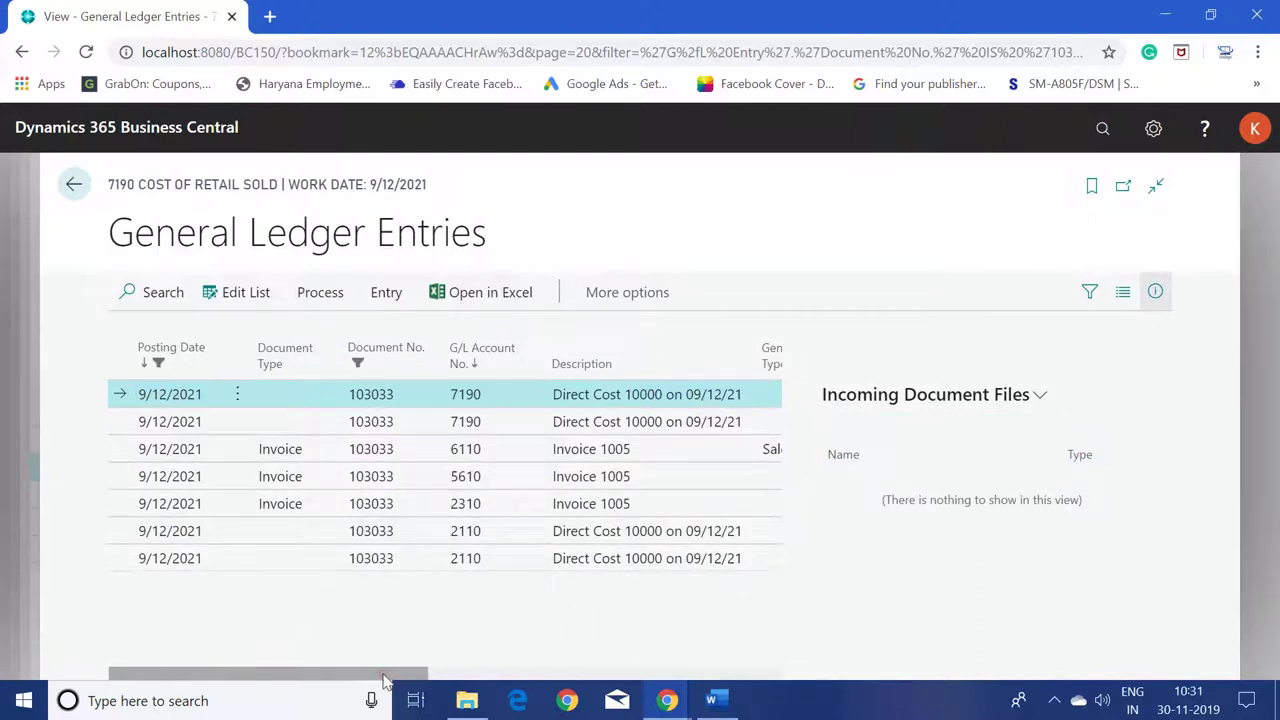
{"action": "left_click_drag", "start_coordinate": [381, 680], "coordinate": [614, 663]}
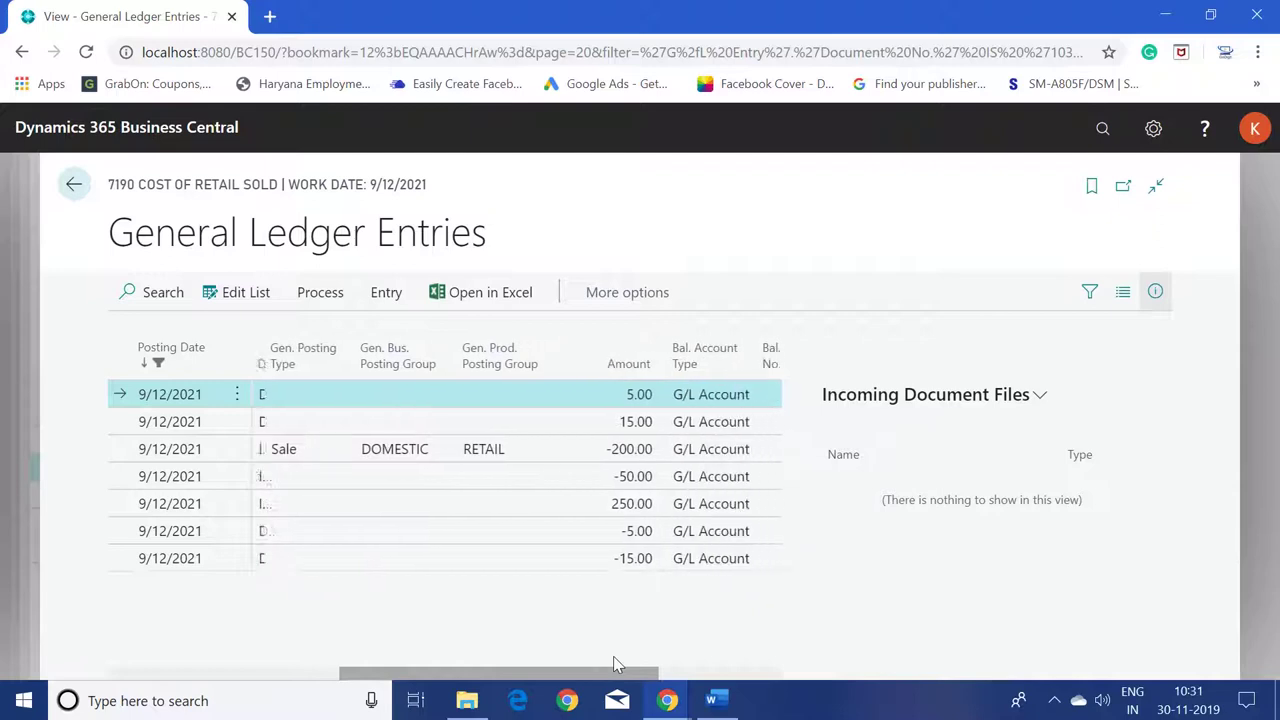
{"action": "left_click", "coordinate": [610, 422]}
{"action": "left_click", "coordinate": [620, 395]}
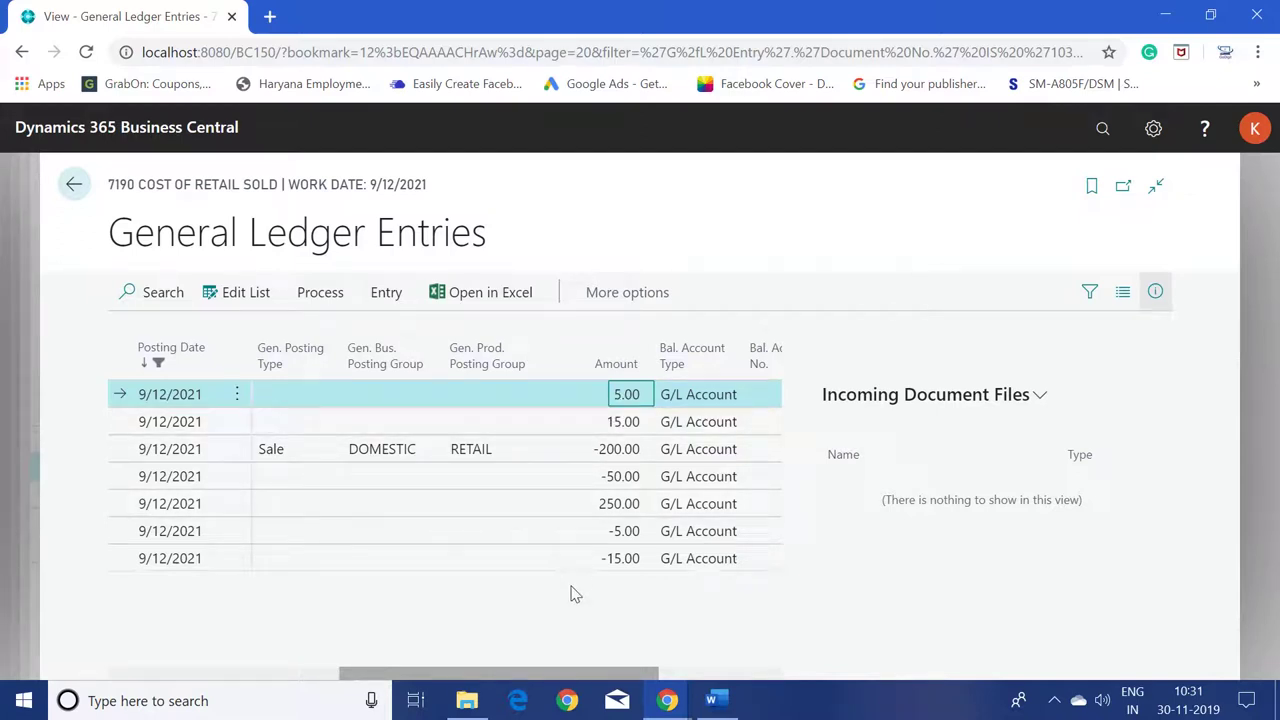
{"action": "left_click_drag", "start_coordinate": [497, 676], "coordinate": [443, 673]}
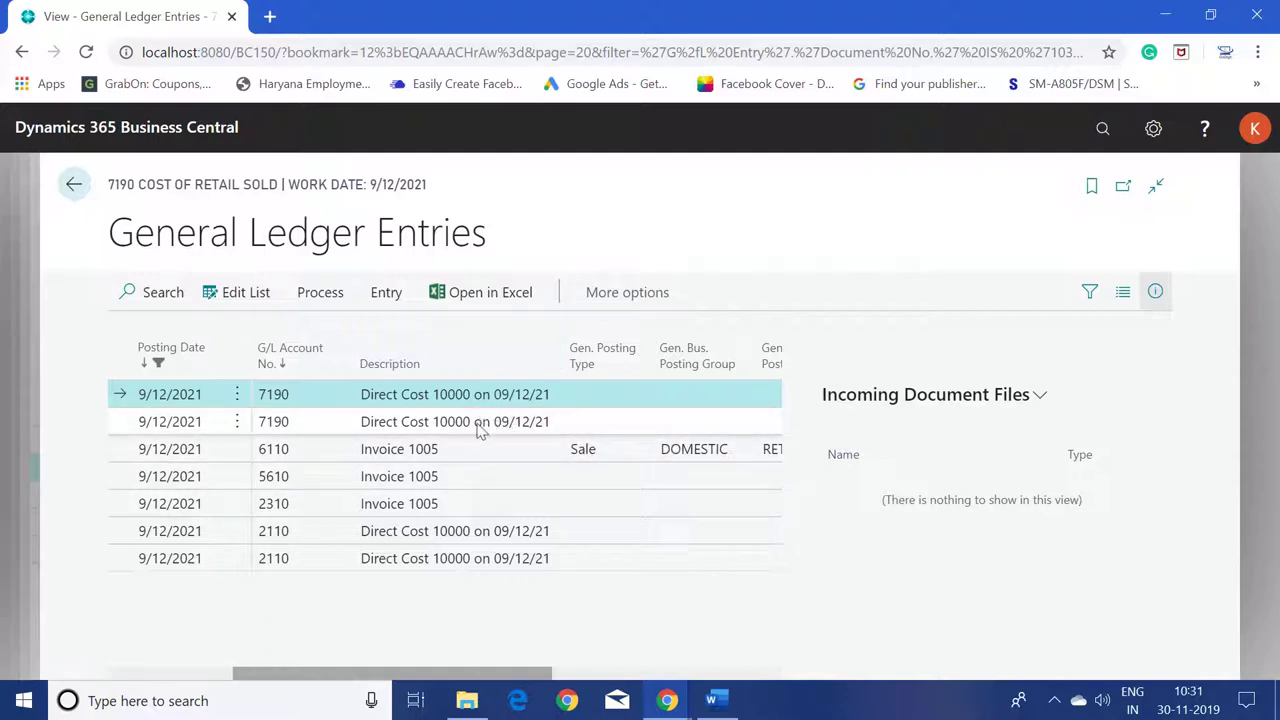
{"action": "left_click_drag", "start_coordinate": [500, 676], "coordinate": [656, 676]}
{"action": "mouse_move", "coordinate": [660, 695]}
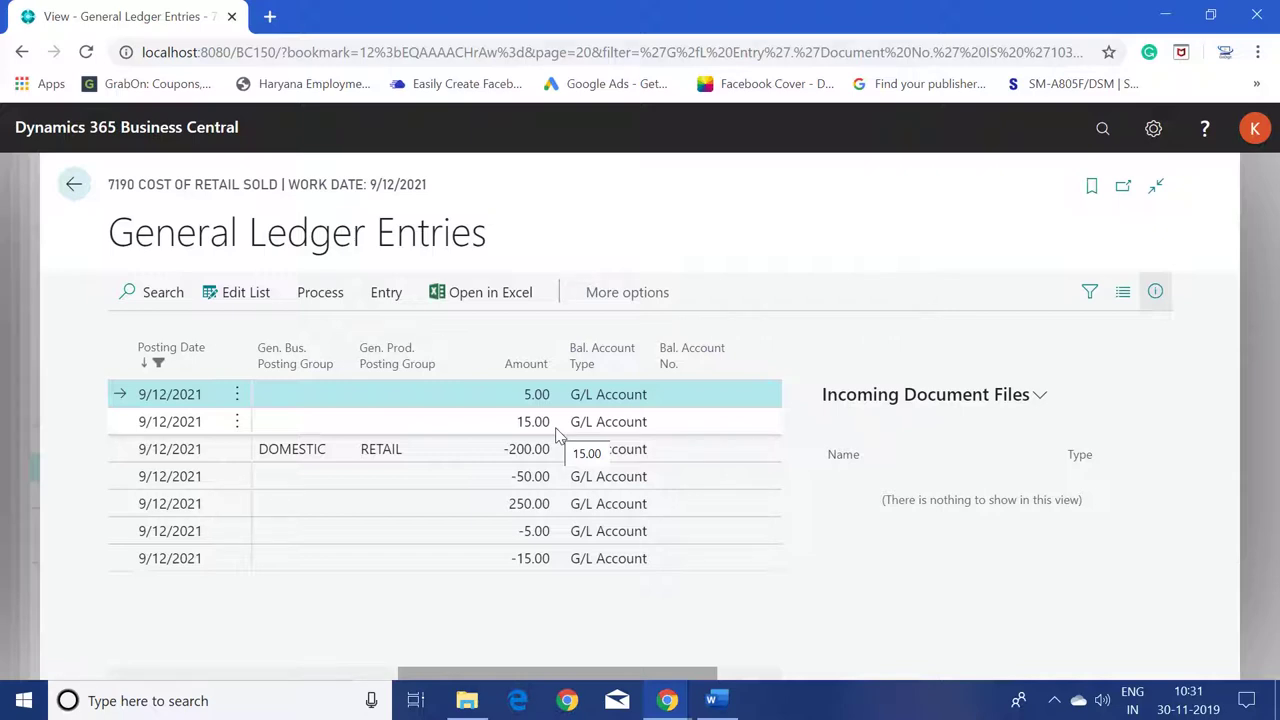
- Close General Ledger Entries, Navigate and posted invoice 103033 to return to Sales Invoices
{"action": "key", "text": "Escape"}
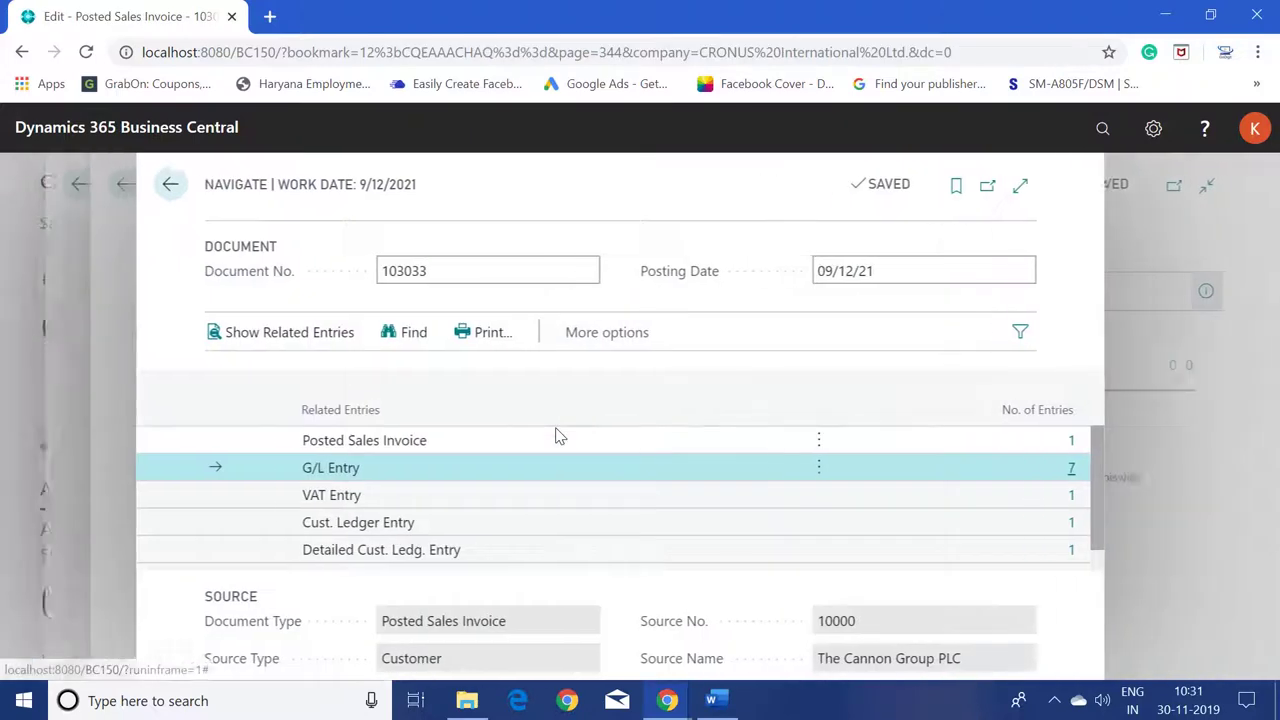
{"action": "key", "text": "Escape"}
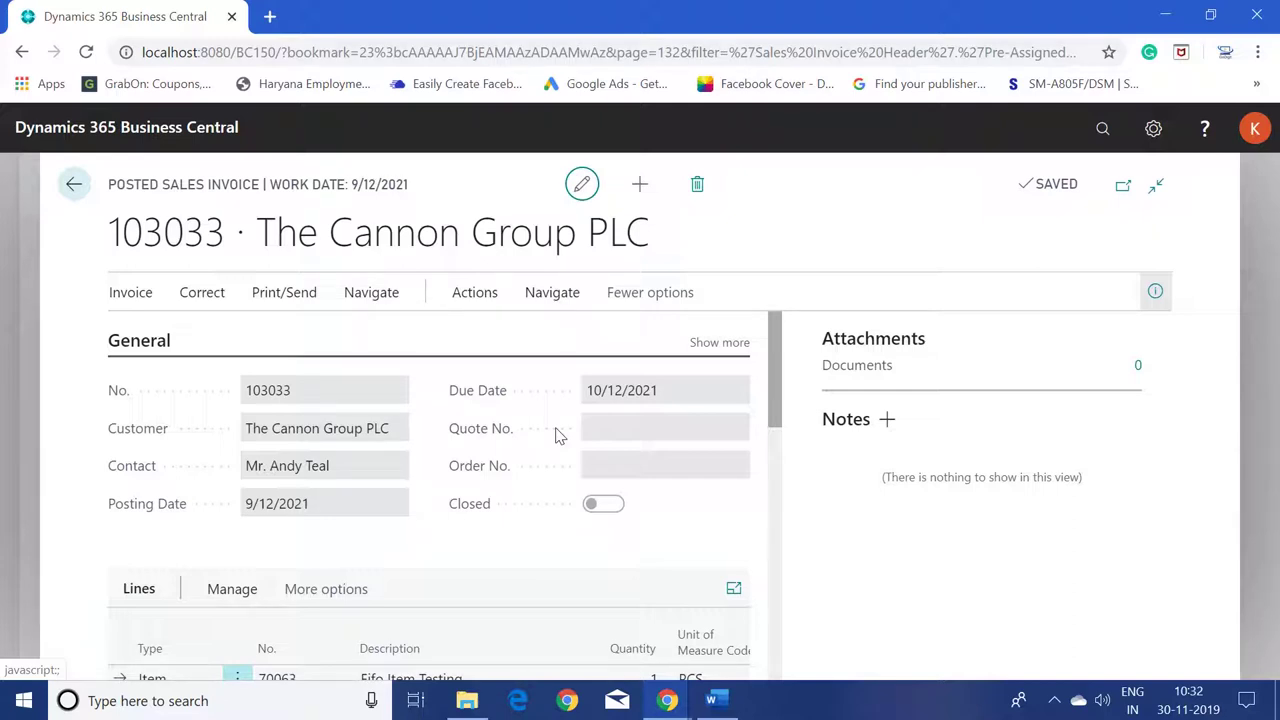
{"action": "key", "text": "Escape"}
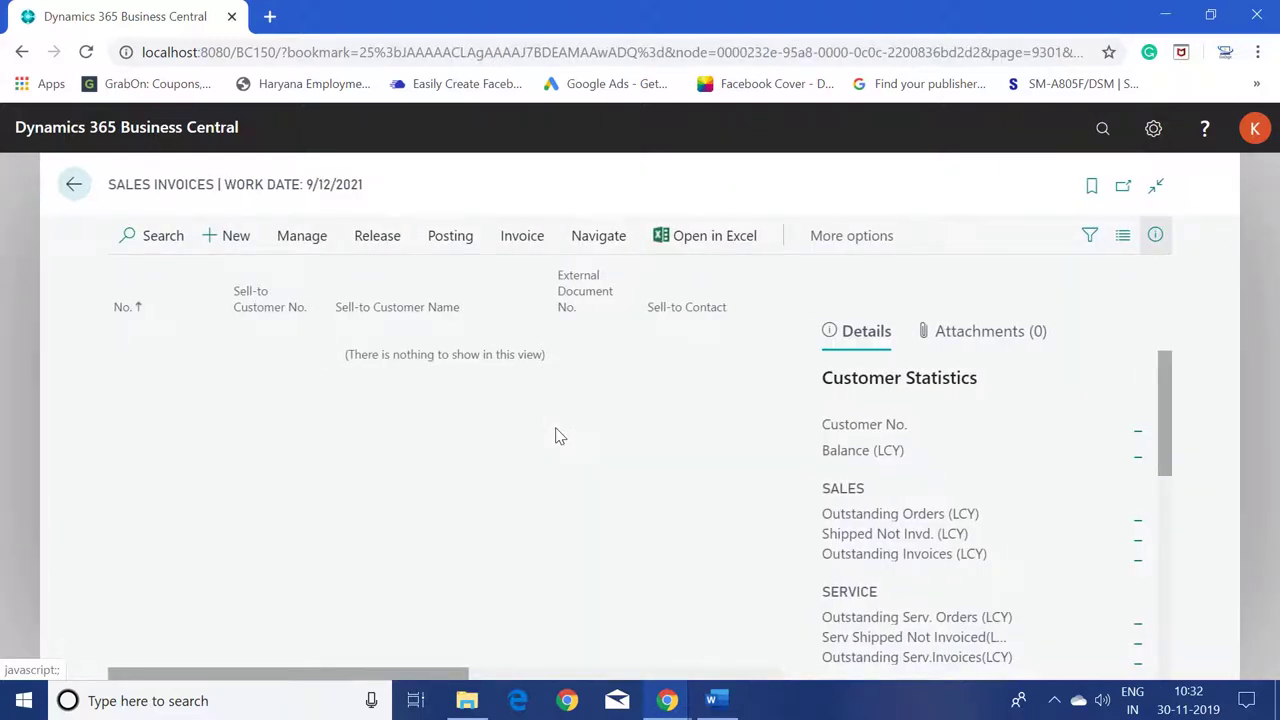